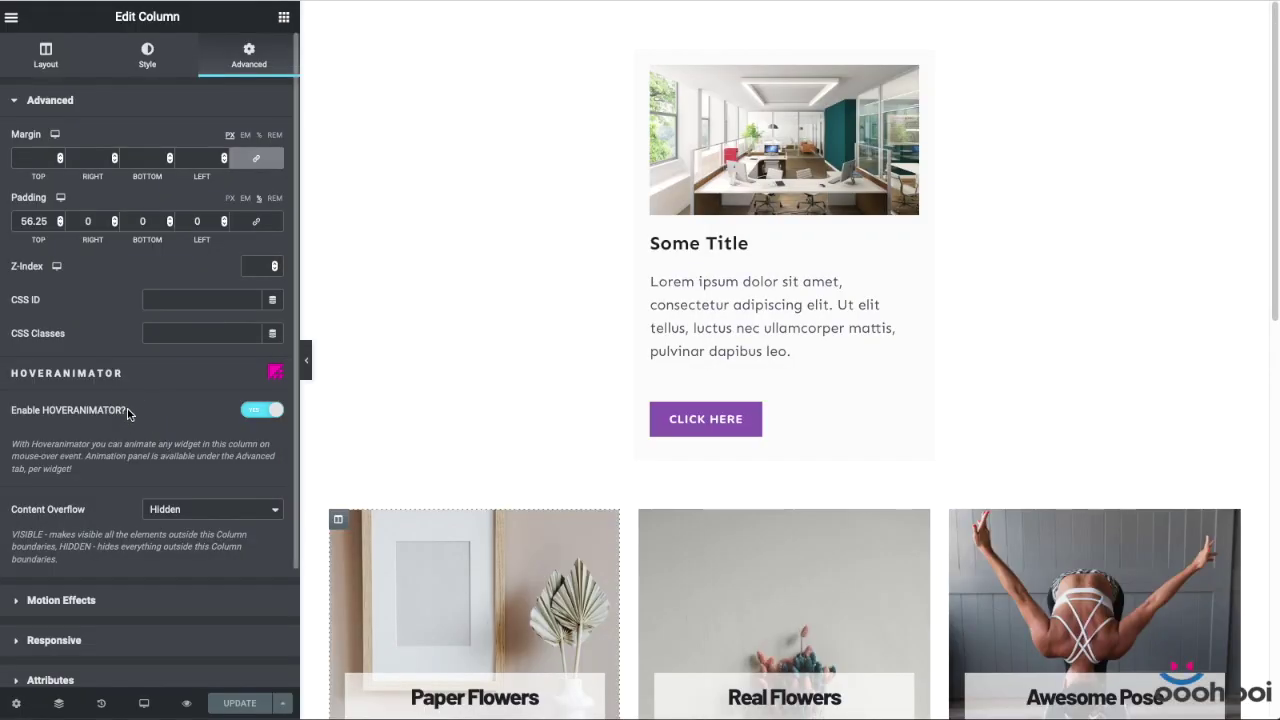
# Open the OoohBoi Steroids for Elementor plugin details and scroll to its HOVERANIMATOR description
pyautogui.moveTo(127, 413); pyautogui.dragTo(40, 413)
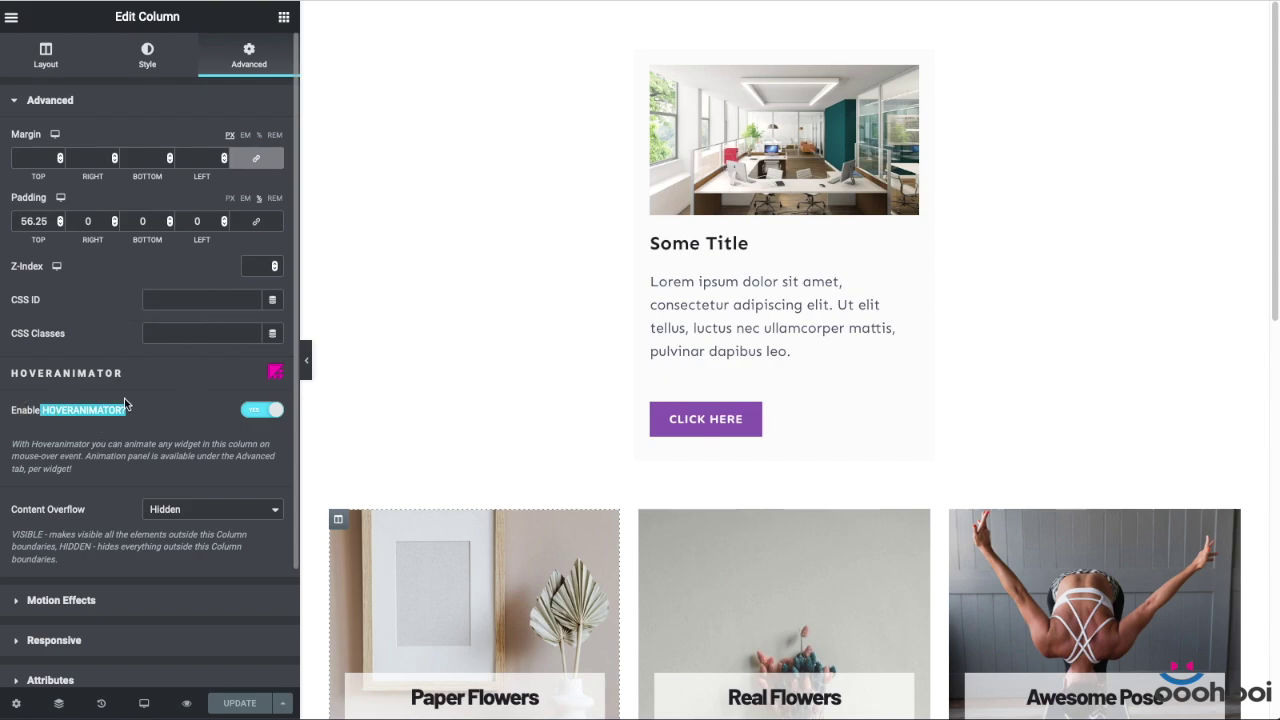
pyautogui.click(196, 420)
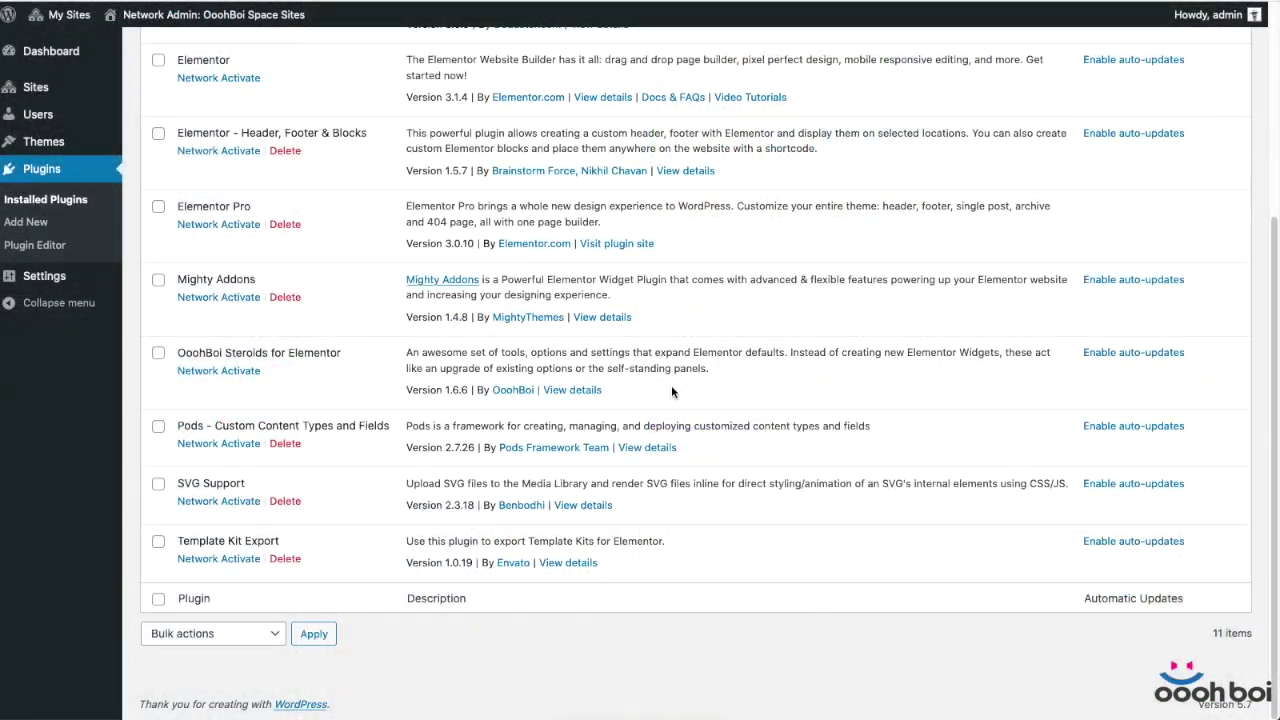
pyautogui.click(573, 390)
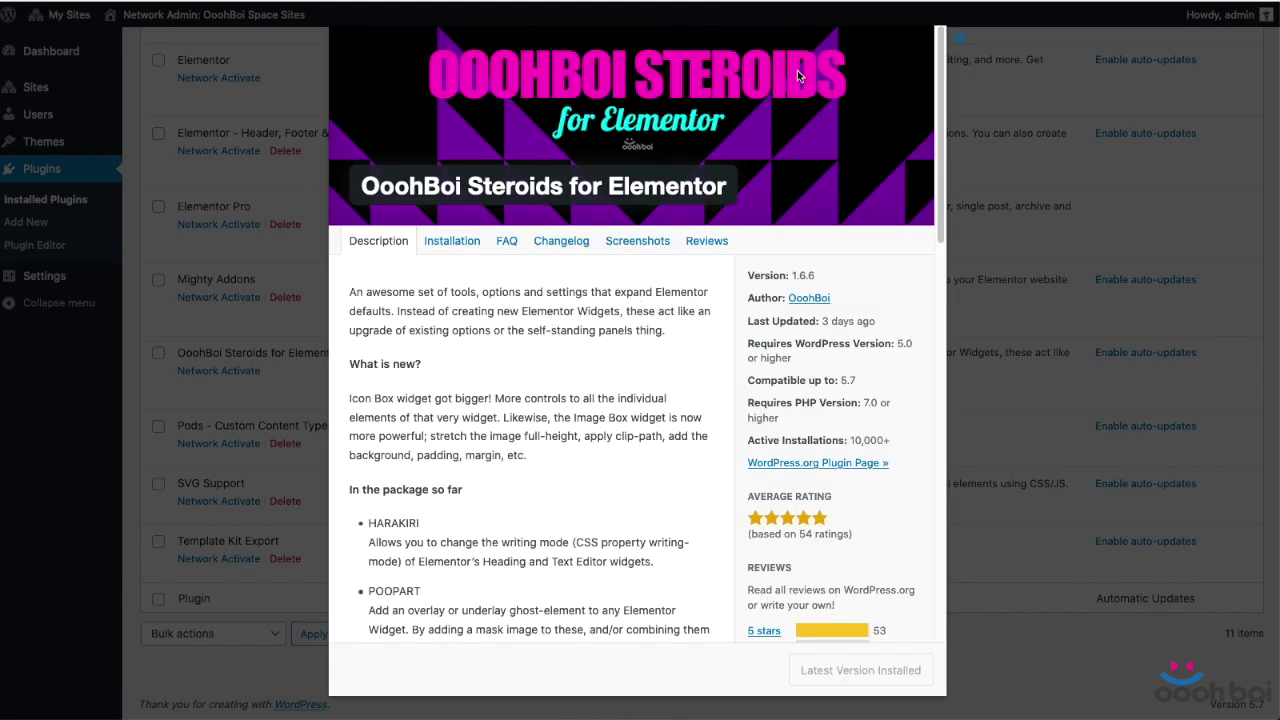
pyautogui.scroll(-10, 714, 390)
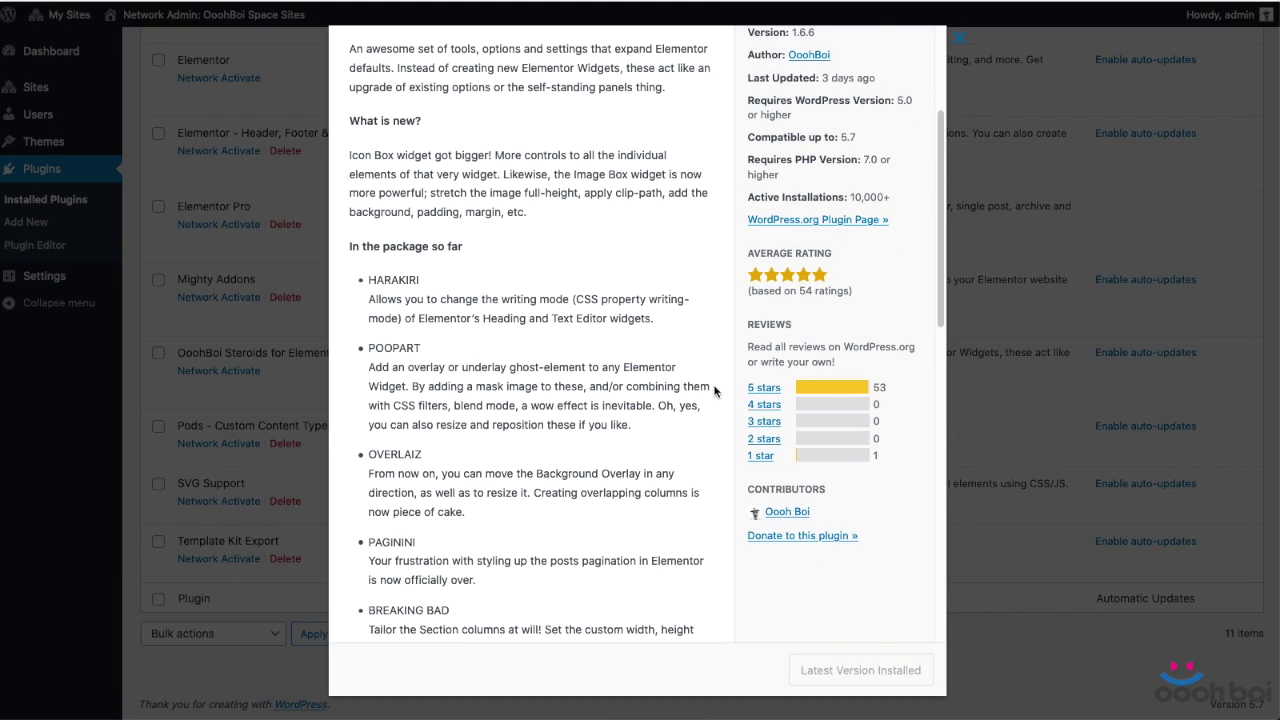
pyautogui.scroll(-9, 703, 376)
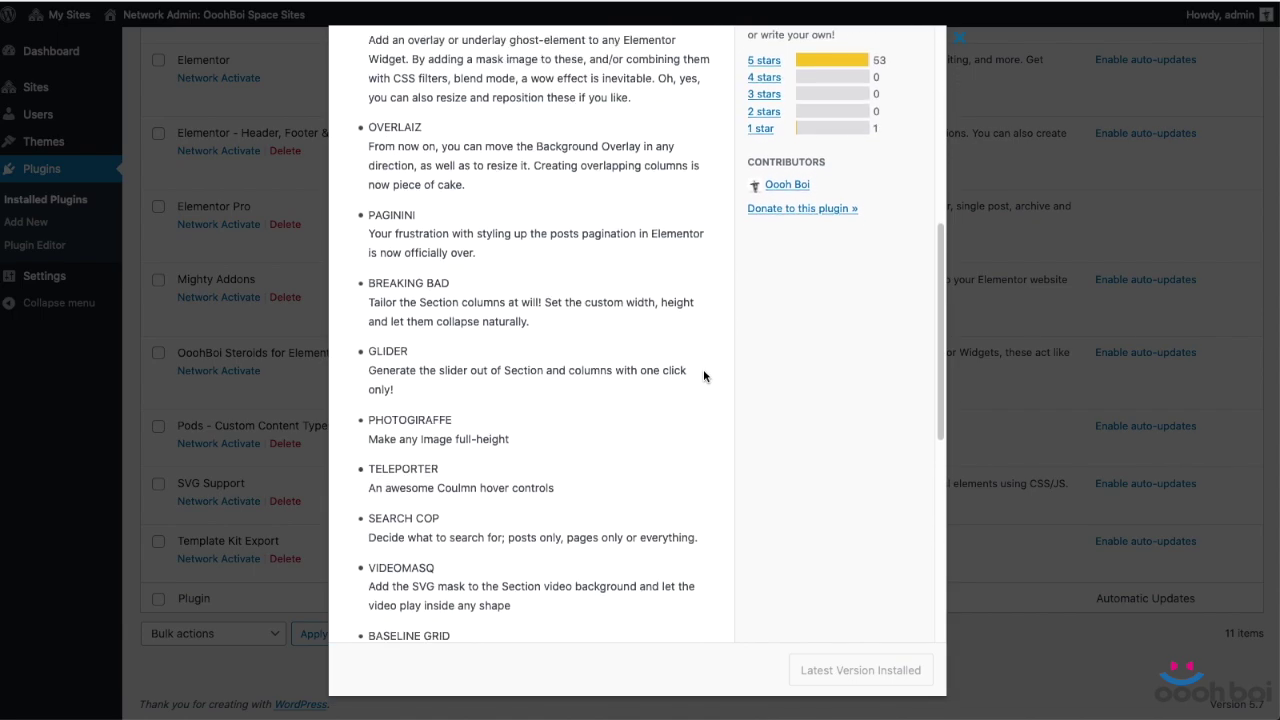
pyautogui.scroll(-6, 703, 376)
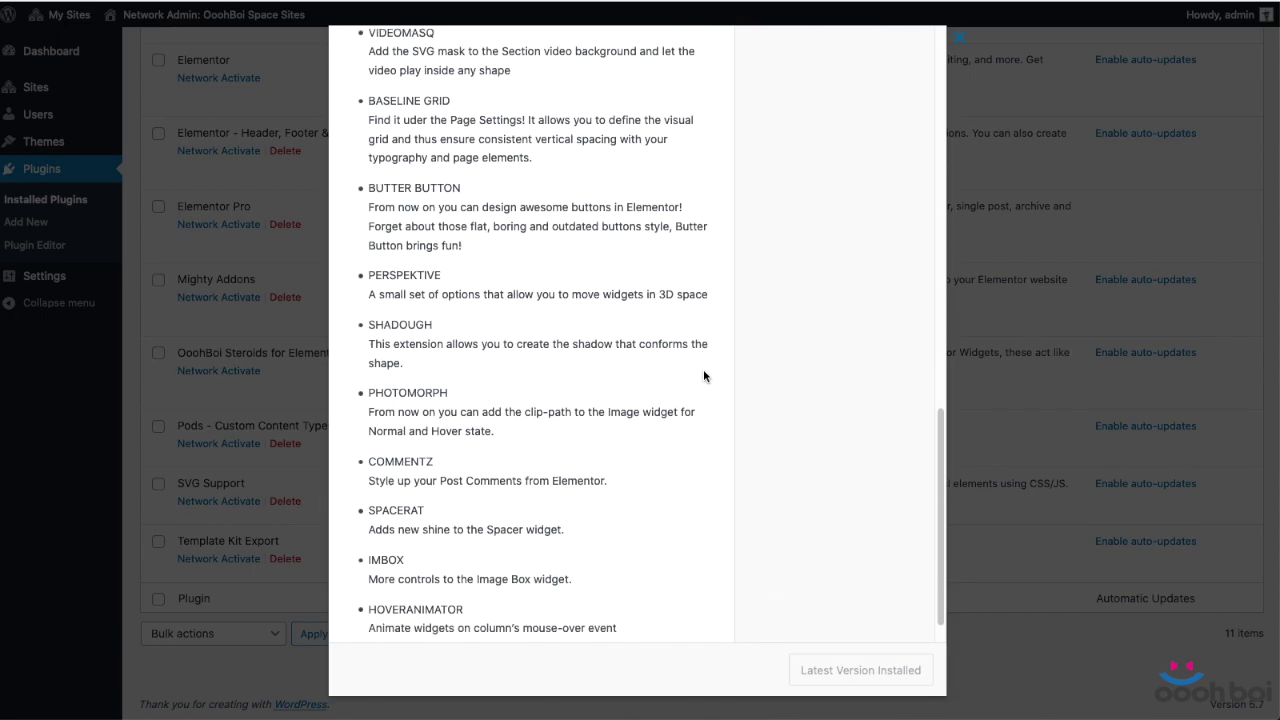
pyautogui.moveTo(470, 412); pyautogui.dragTo(392, 407)
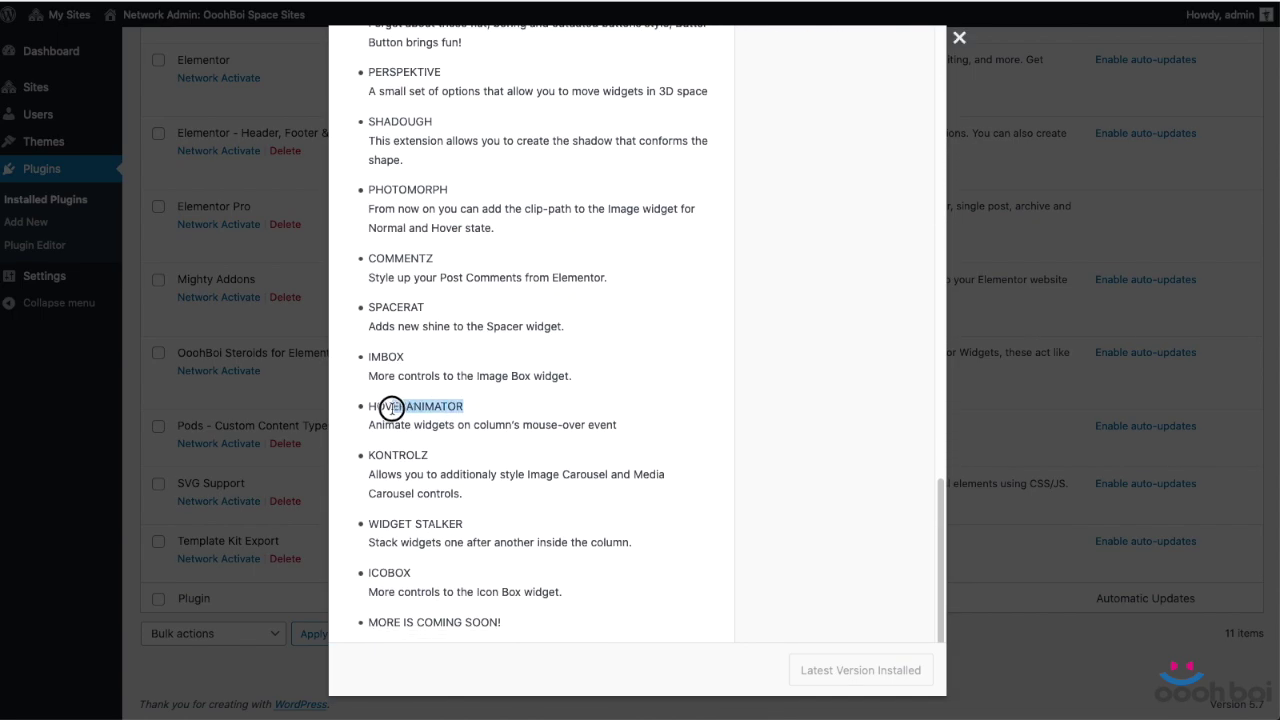
pyautogui.scroll(15, 580, 426)
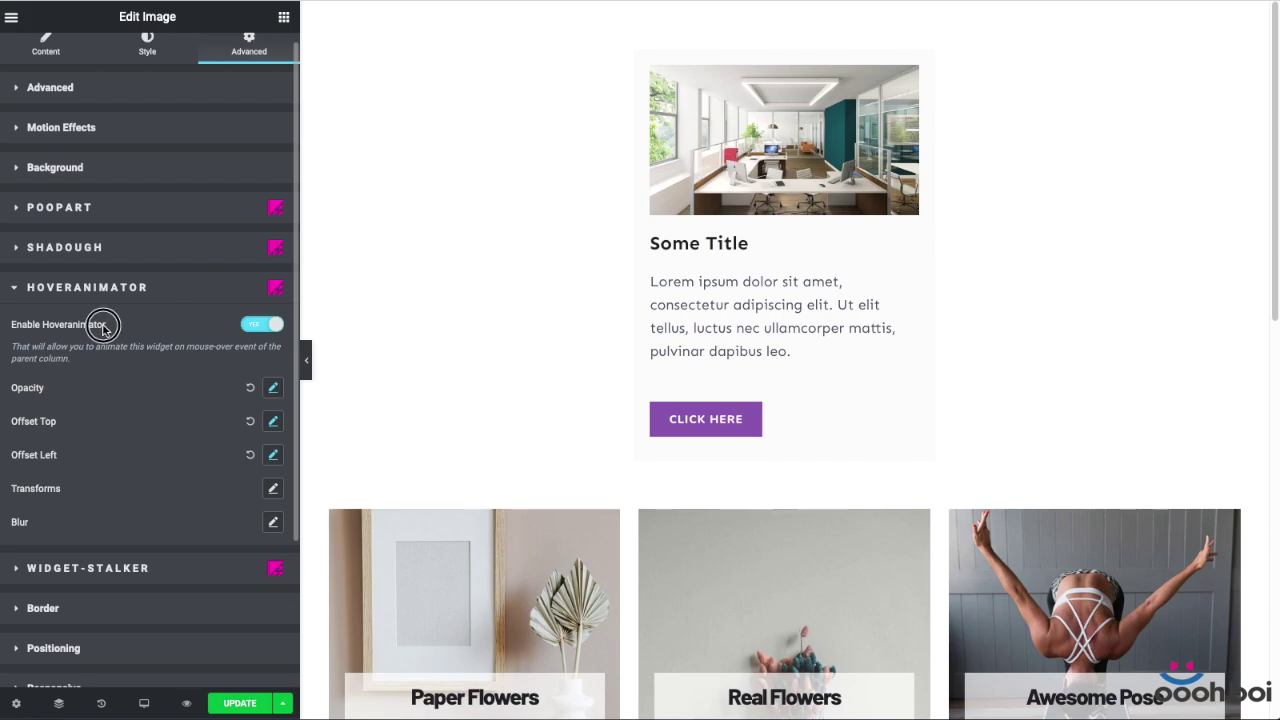
pyautogui.moveTo(104, 326); pyautogui.dragTo(50, 326)
pyautogui.click(152, 420)
pyautogui.scroll(-3, 575, 281)
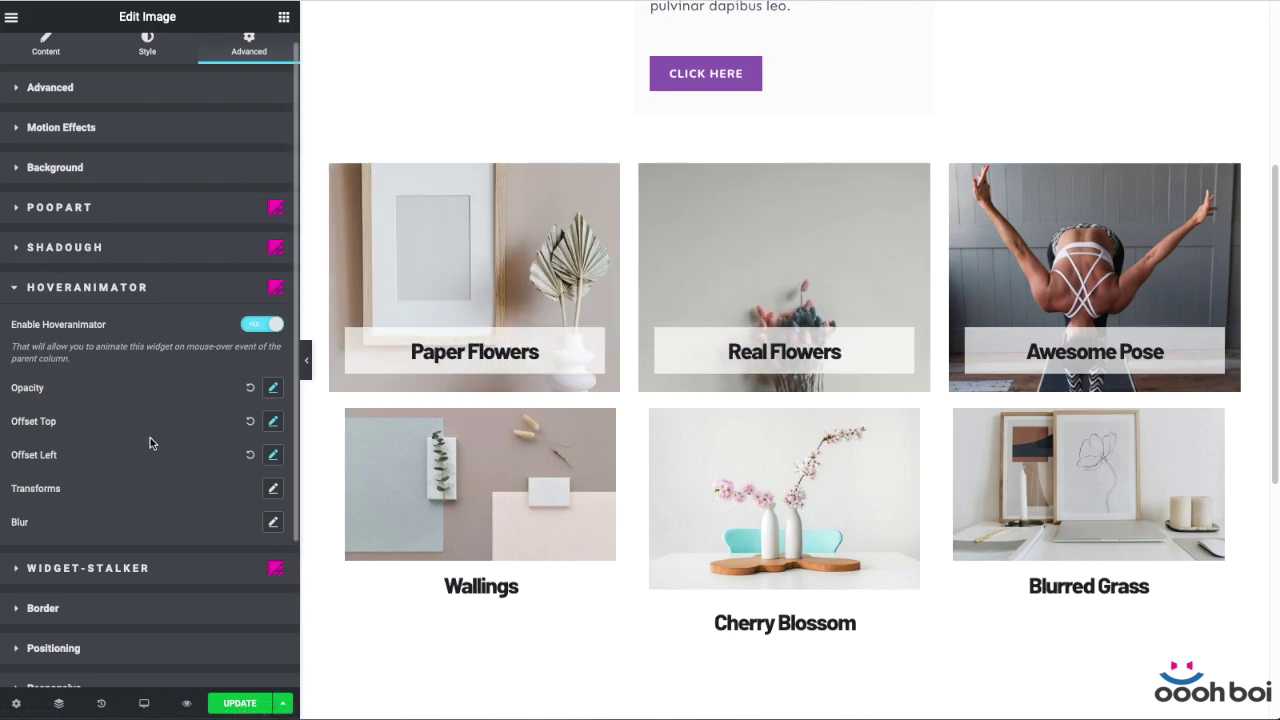
pyautogui.scroll(-1, 150, 443)
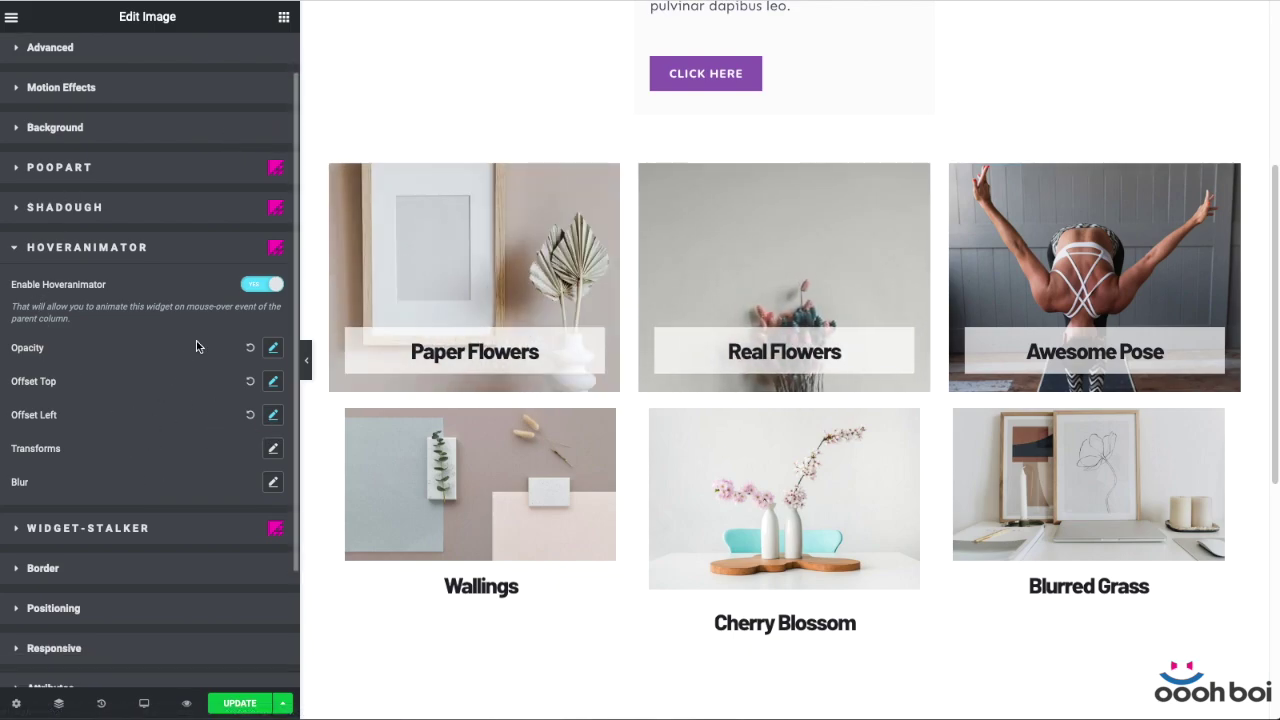
pyautogui.click(274, 348)
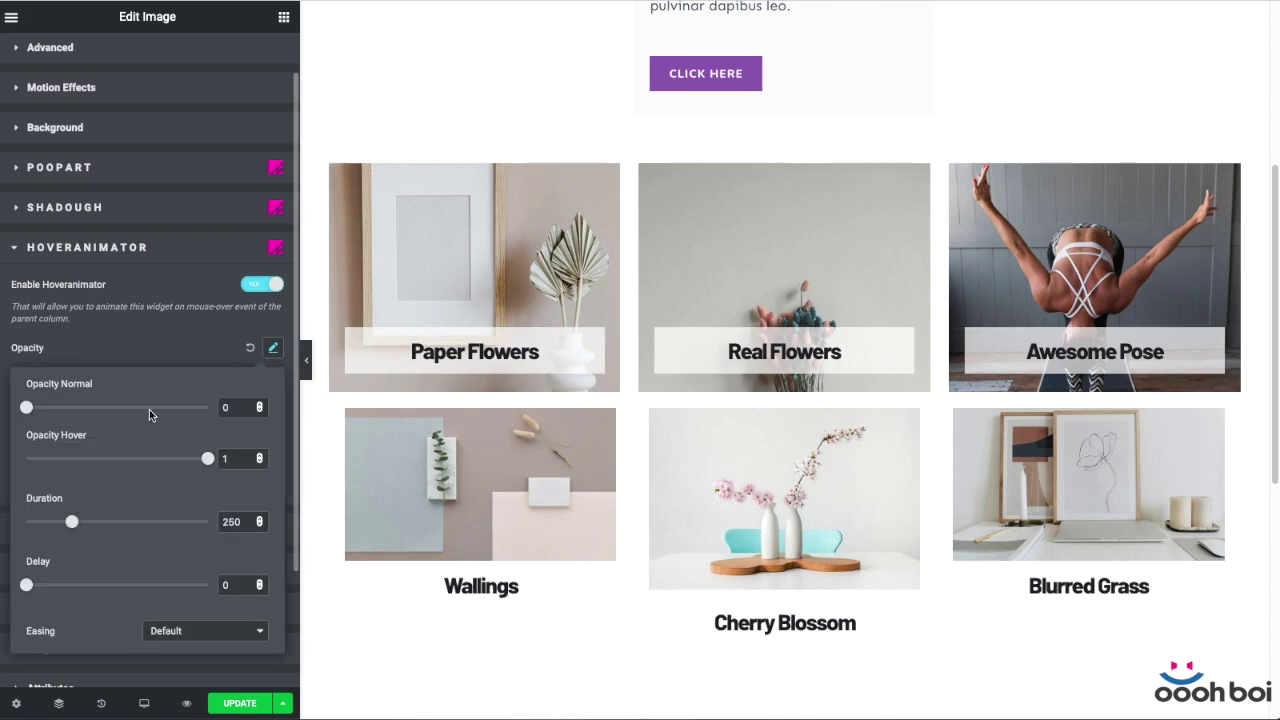
pyautogui.click(147, 334)
pyautogui.click(273, 381)
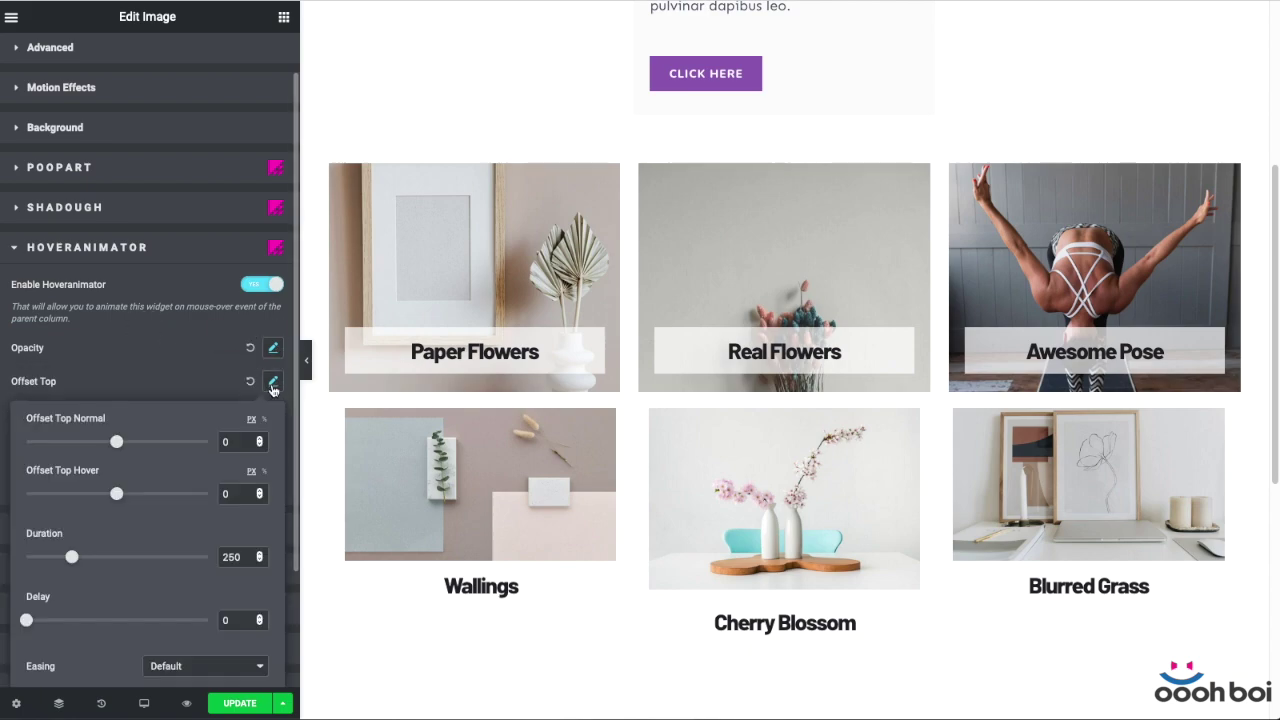
pyautogui.click(229, 384)
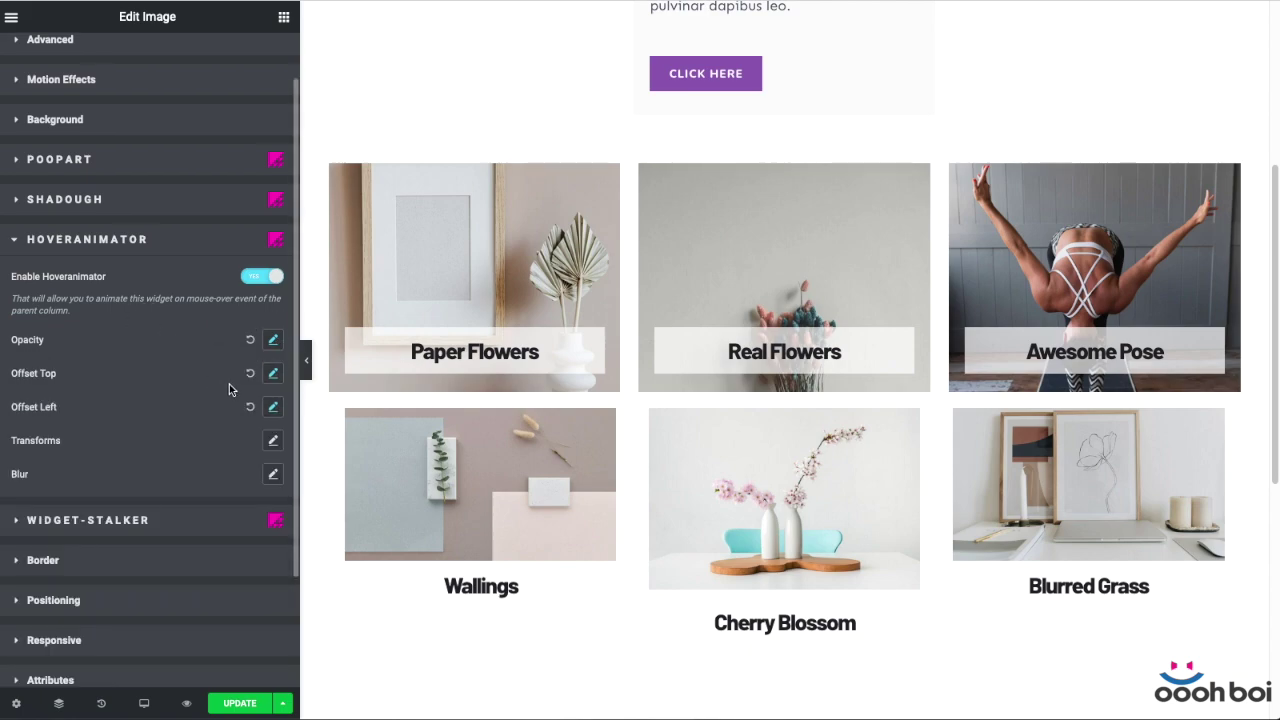
pyautogui.click(274, 410)
pyautogui.click(137, 399)
pyautogui.click(273, 440)
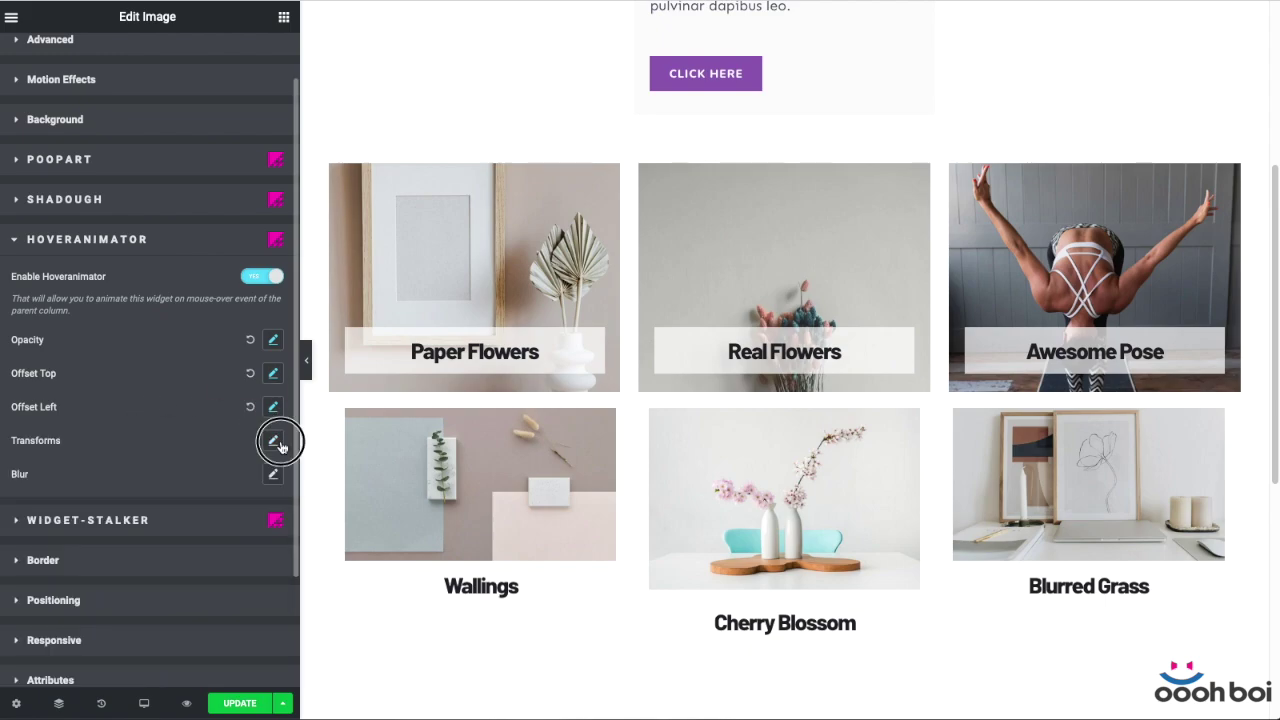
pyautogui.click(175, 388)
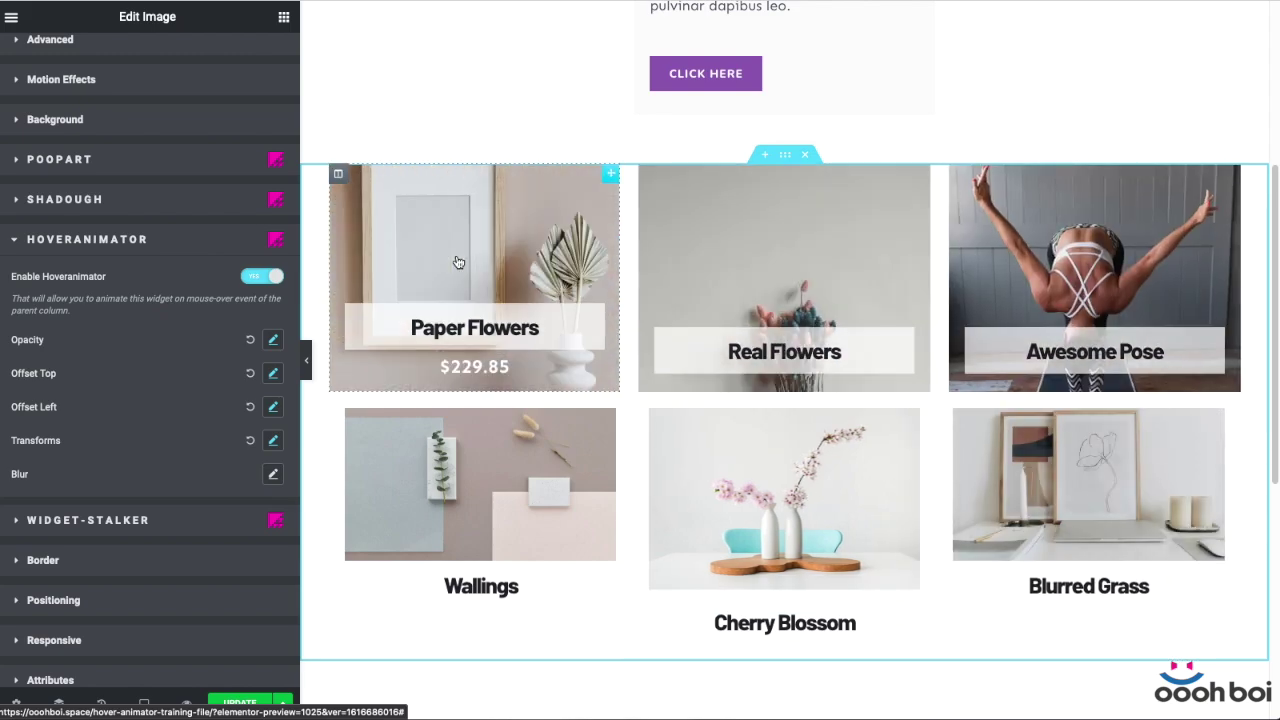
pyautogui.scroll(-5, 1176, 330)
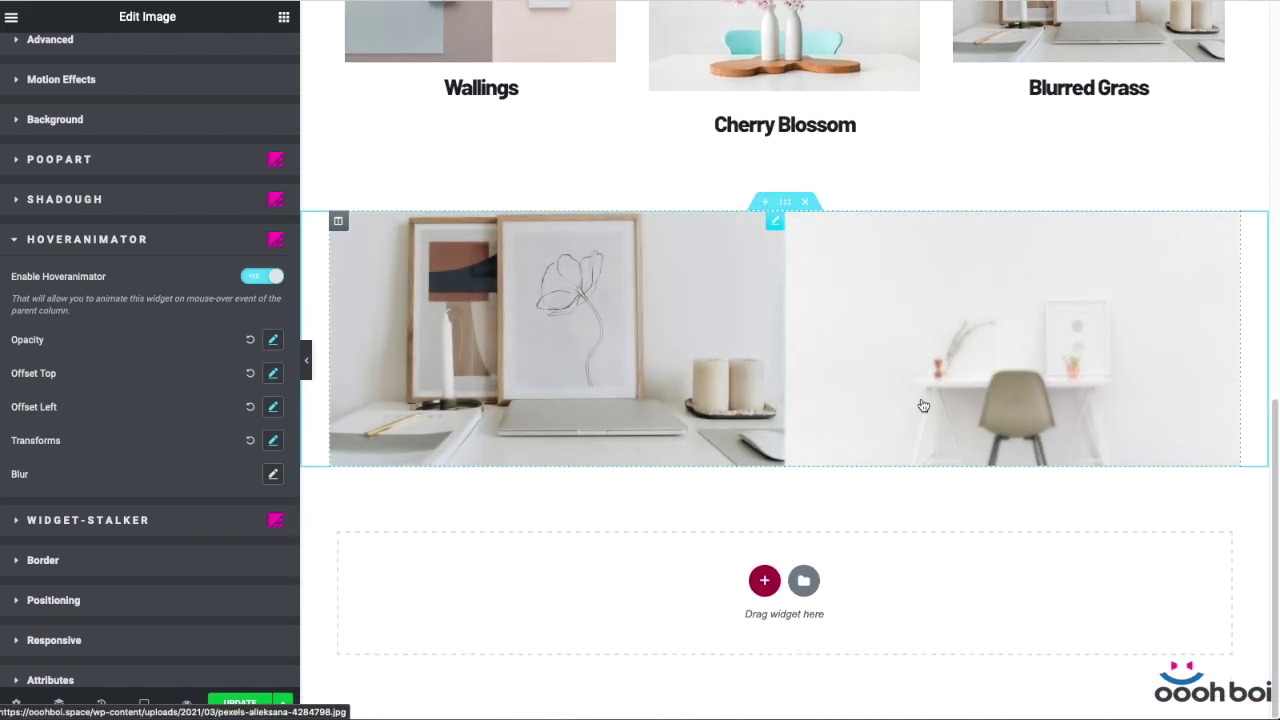
pyautogui.scroll(5, 1245, 610)
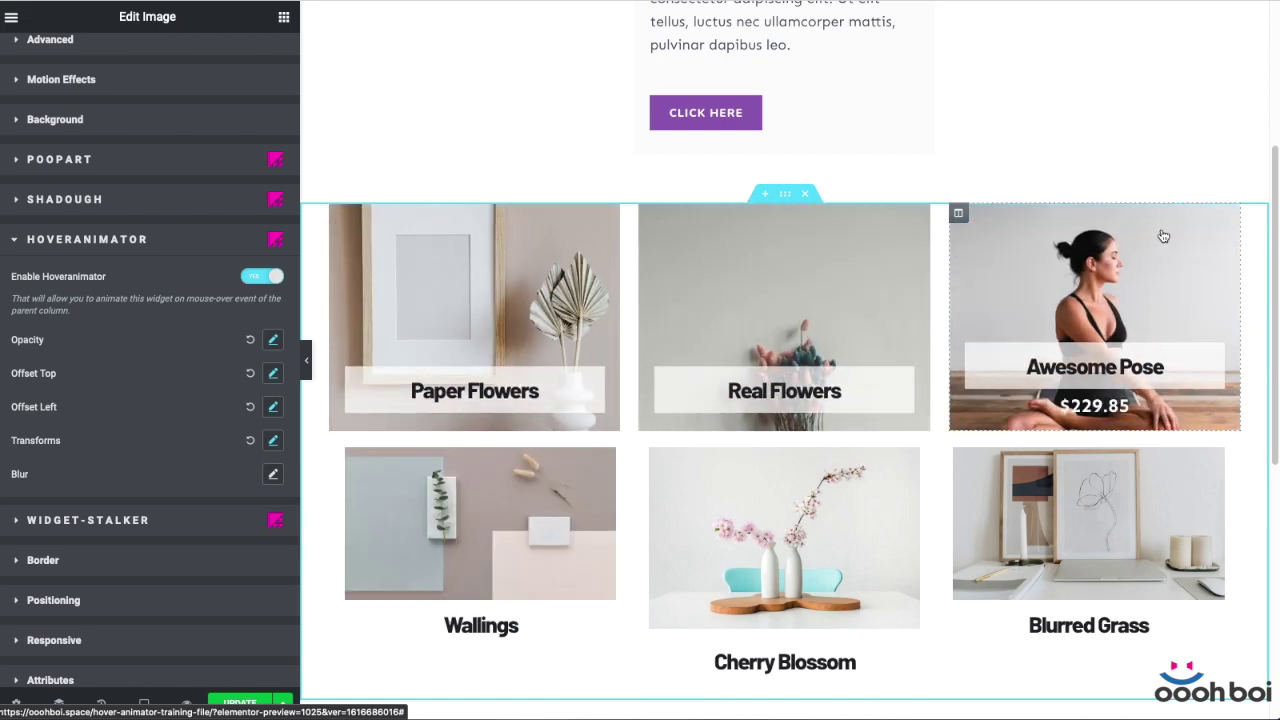
pyautogui.scroll(3, 1171, 65)
pyautogui.scroll(1, 1217, 225)
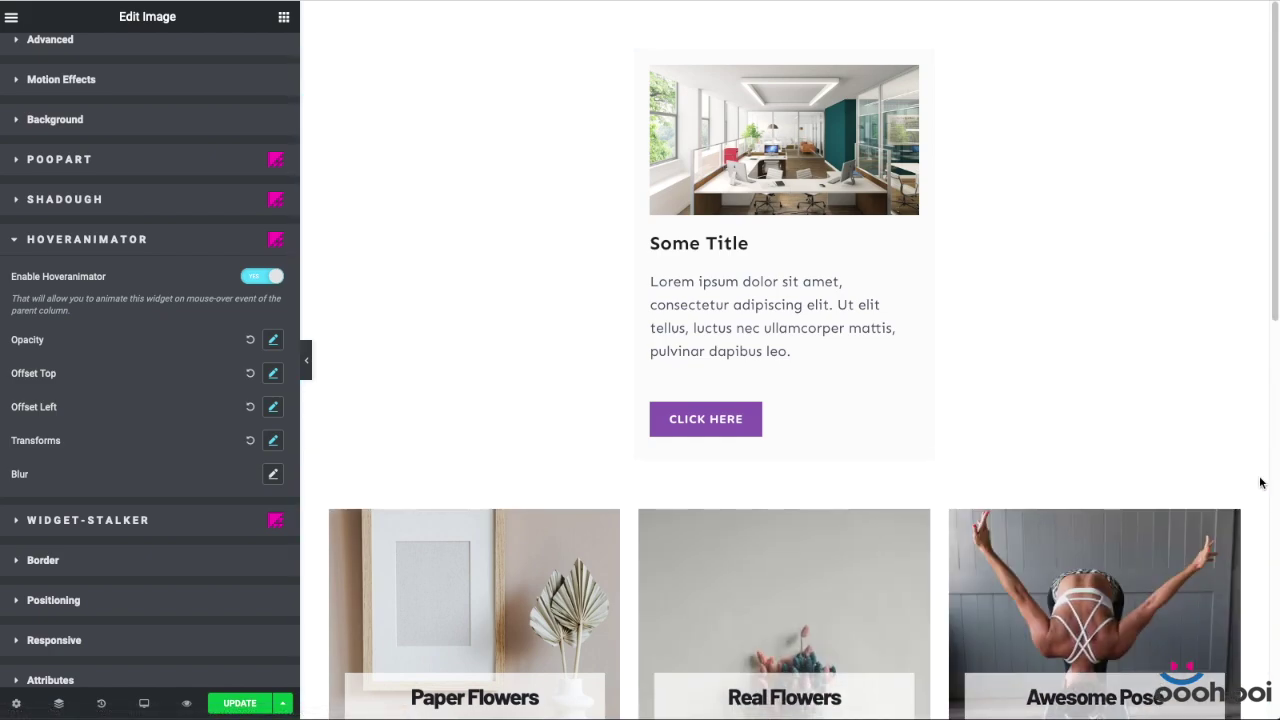
# Select the Some Title card's section, then its column, and browse the column's Advanced settings
pyautogui.click(1003, 123)
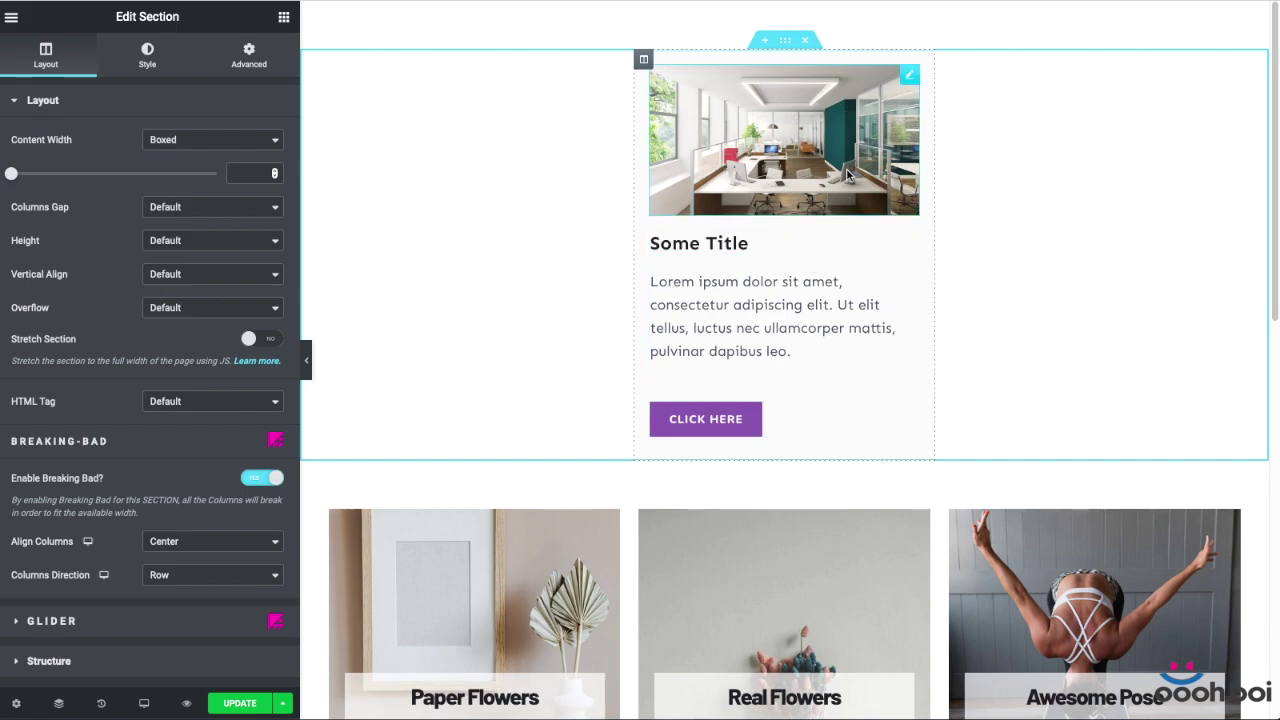
pyautogui.scroll(-1, 1131, 267)
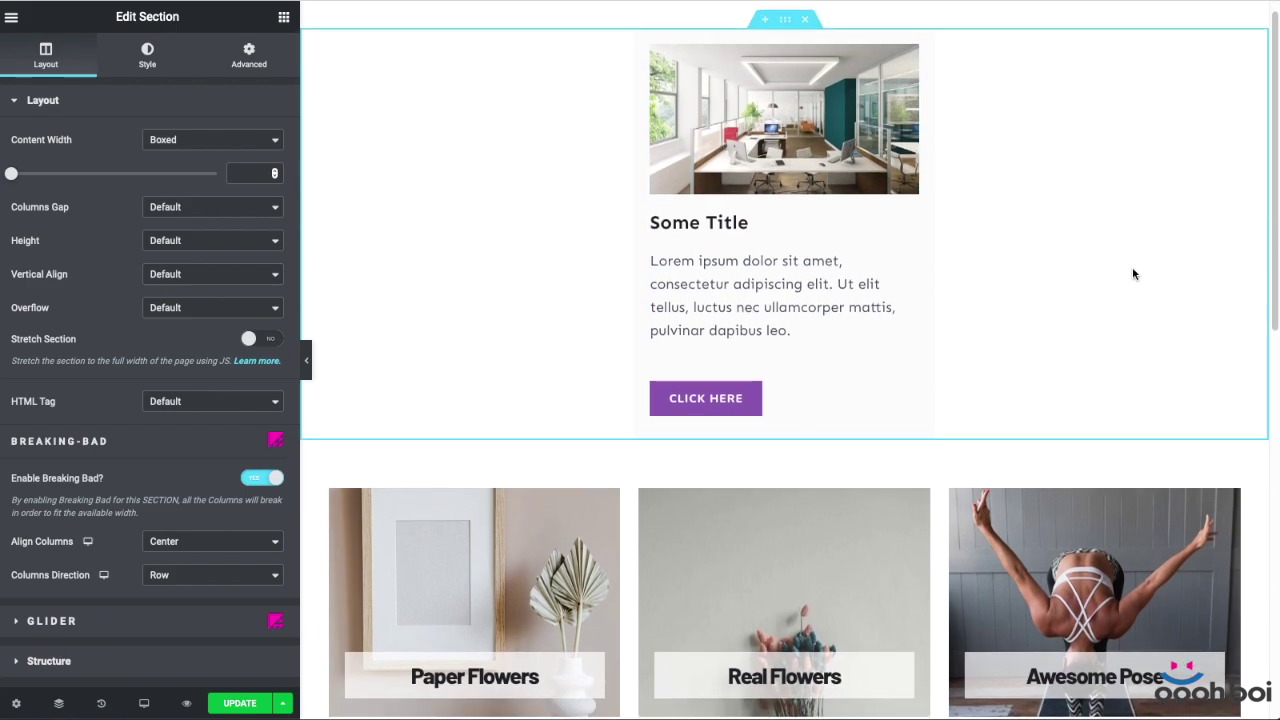
pyautogui.scroll(1, 1133, 269)
pyautogui.click(644, 61)
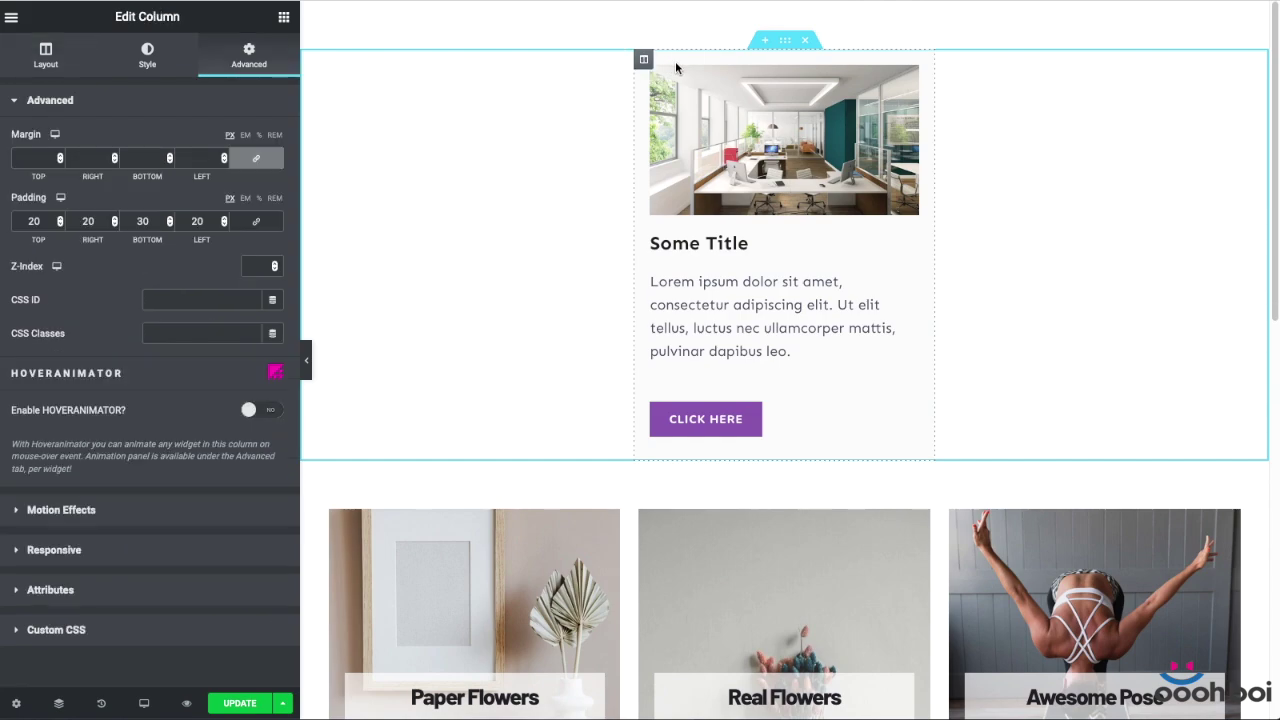
pyautogui.scroll(-3, 1162, 205)
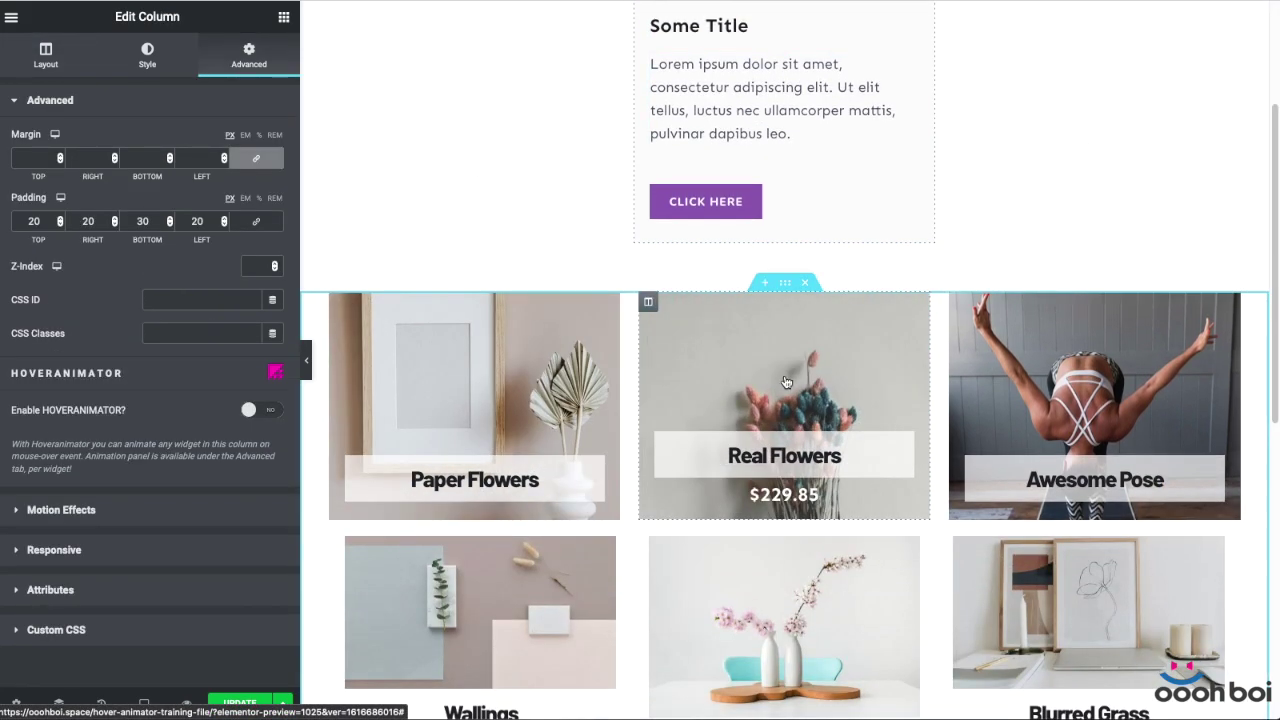
pyautogui.scroll(-5, 1112, 385)
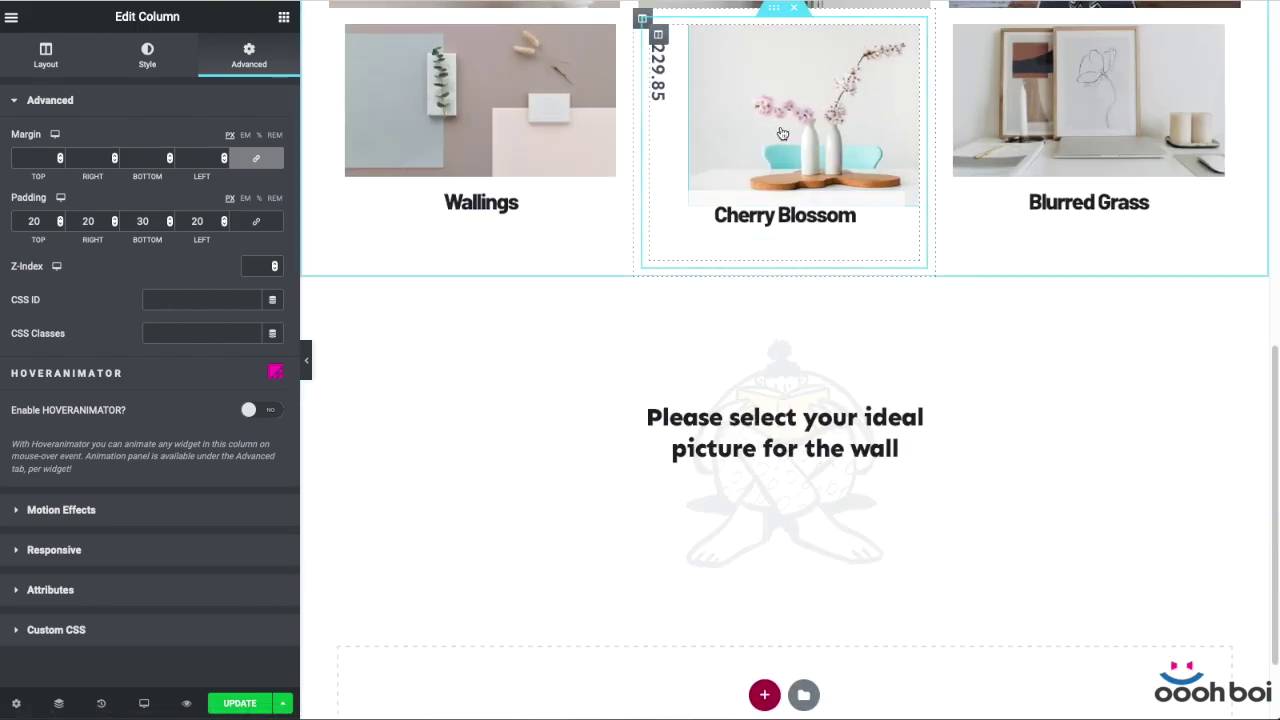
pyautogui.scroll(3, 655, 260)
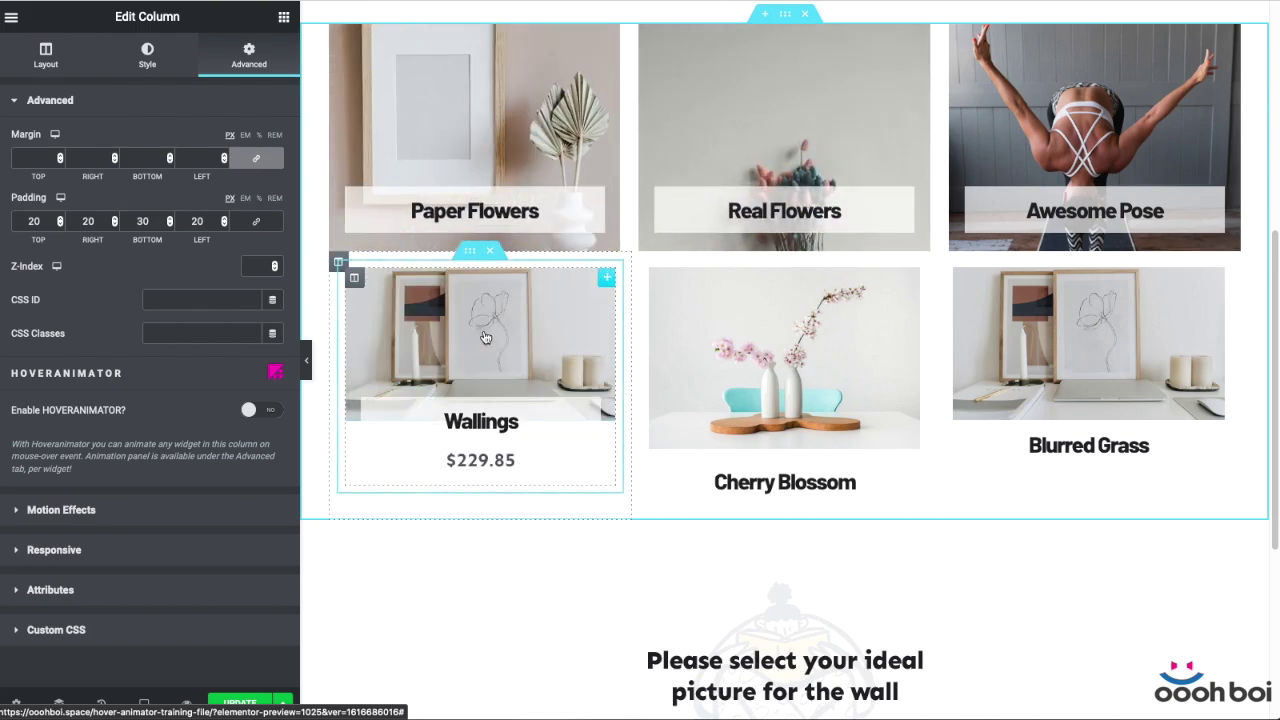
pyautogui.scroll(5, 490, 340)
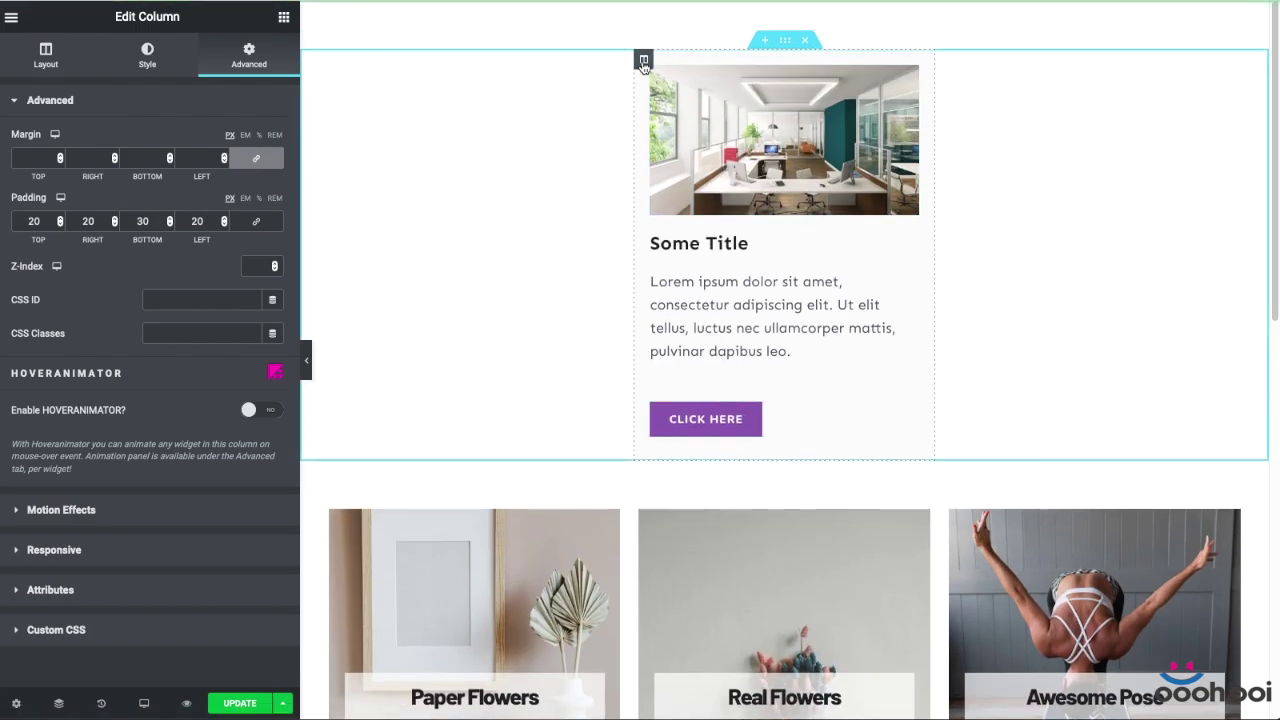
# Set the card column's Enable HOVERANIMATOR? to YES, leaving Content Overflow on Hidden
pyautogui.click(257, 411)
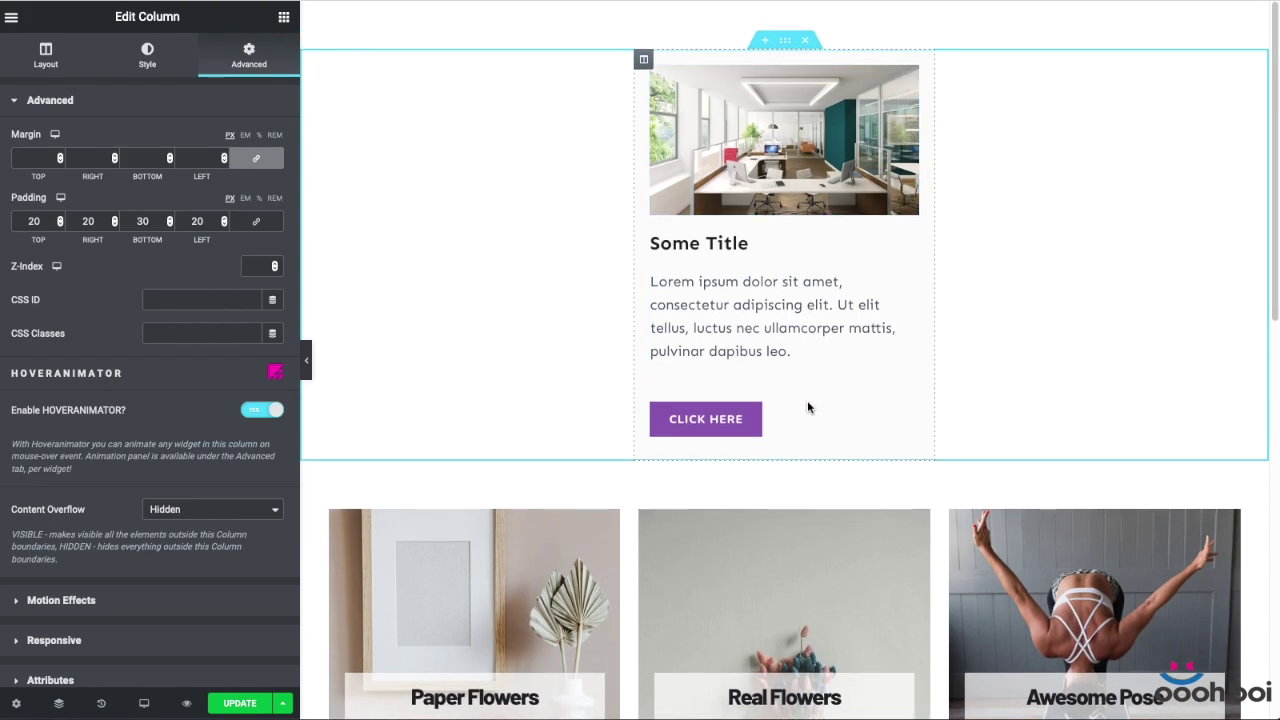
pyautogui.scroll(-4, 1257, 206)
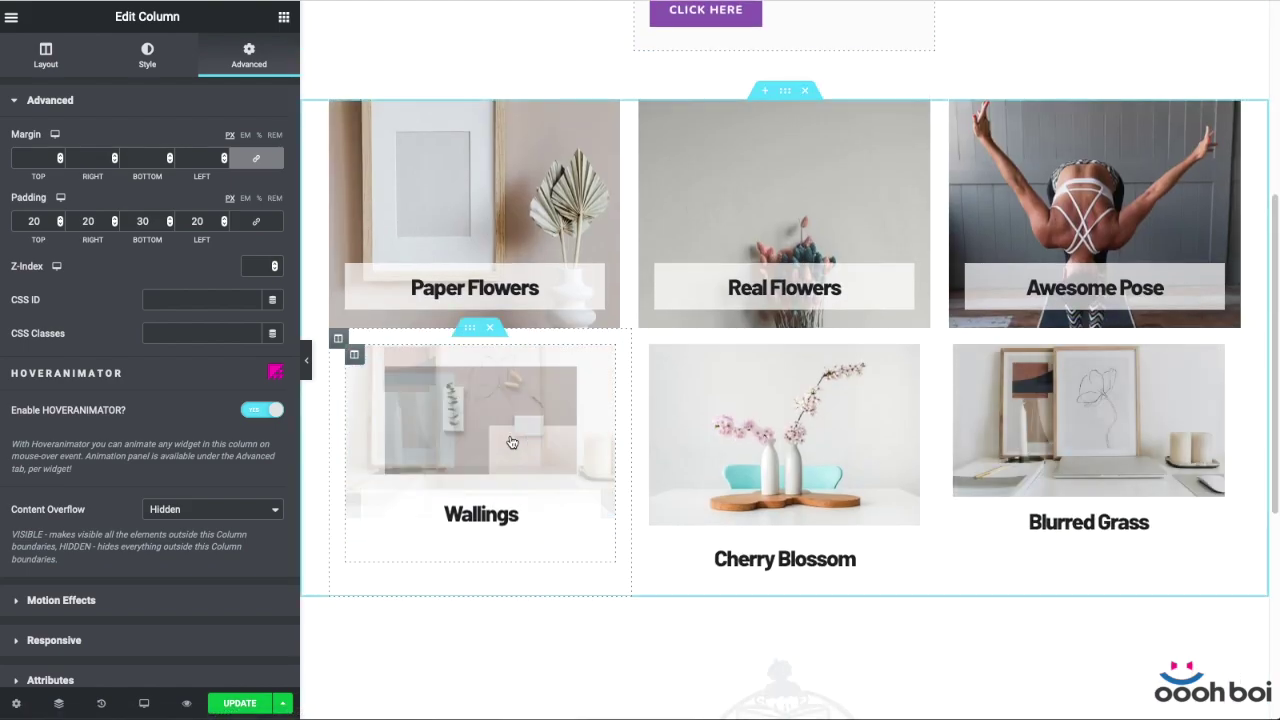
pyautogui.scroll(4, 514, 362)
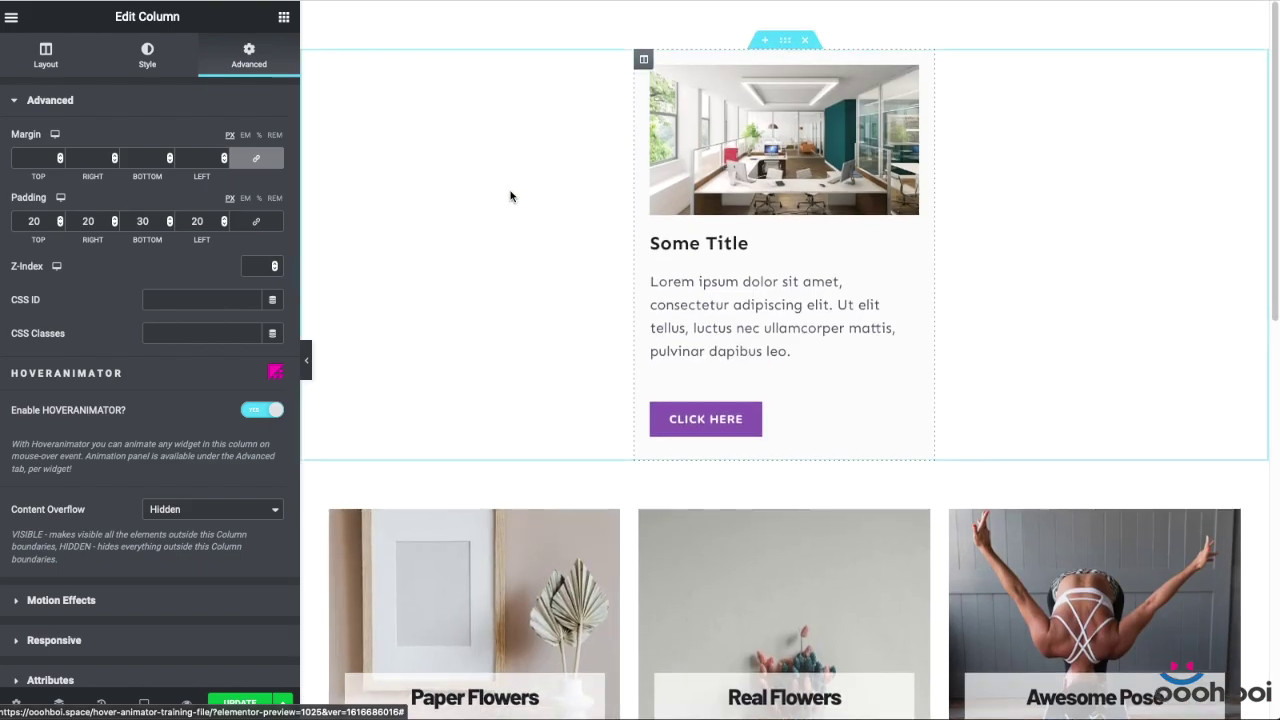
# Select the office image and switch its Advanced HOVERANIMATOR to Yes
pyautogui.click(909, 78)
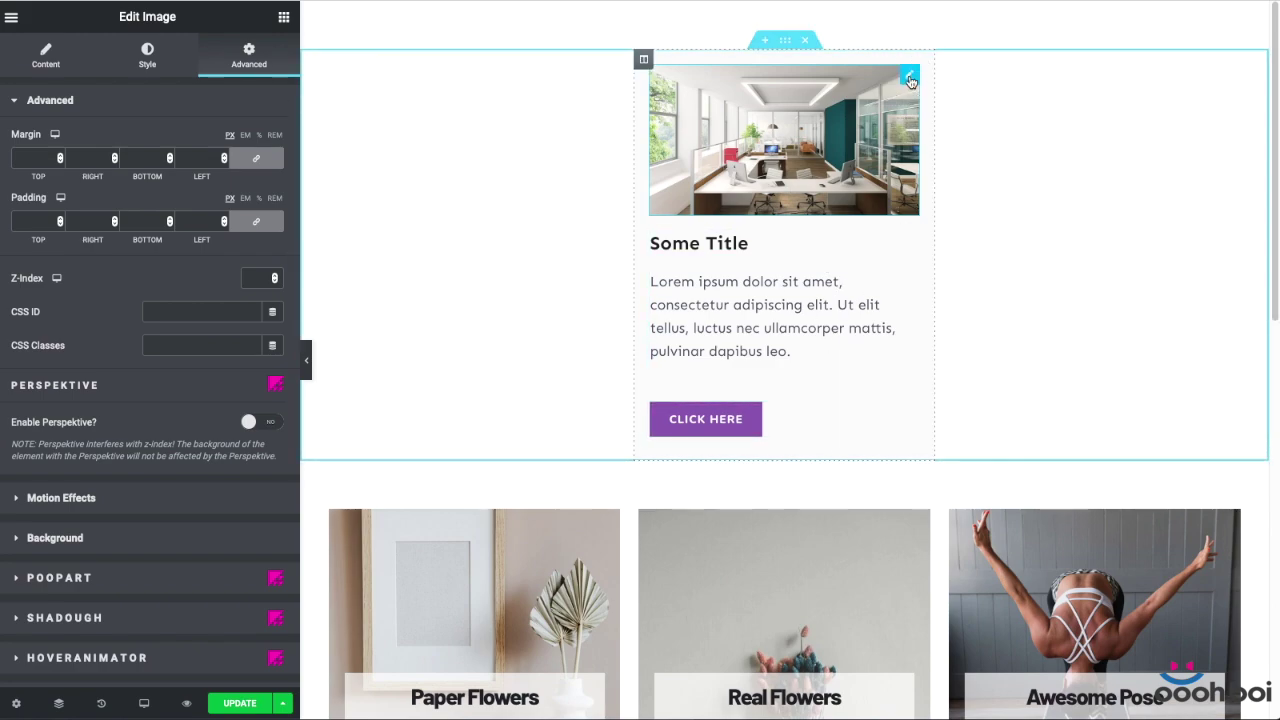
pyautogui.scroll(-3, 194, 313)
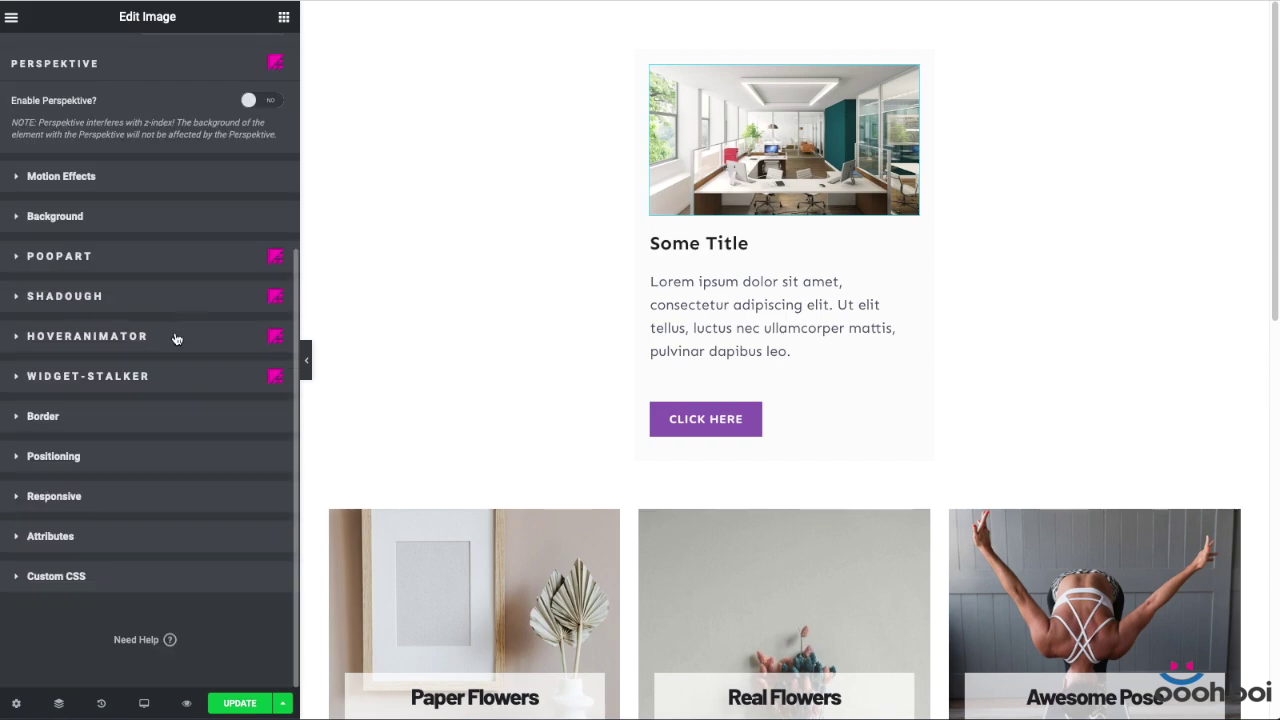
pyautogui.click(175, 337)
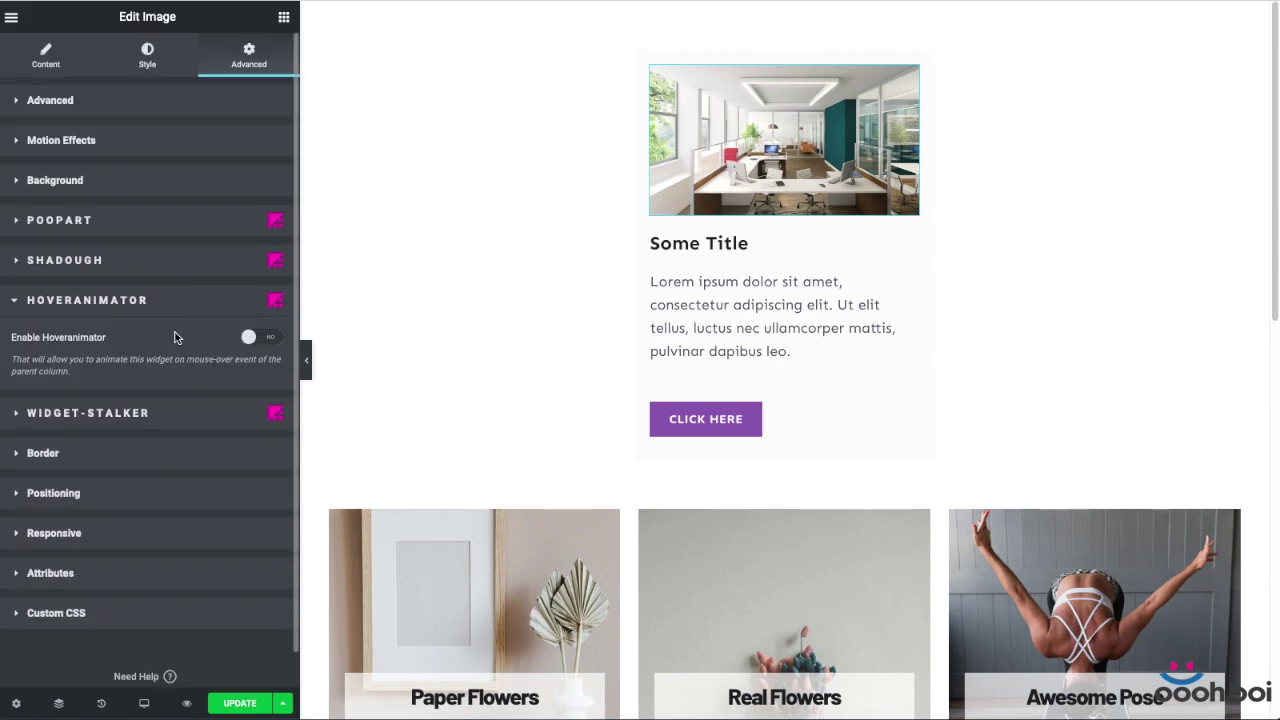
pyautogui.click(258, 338)
pyautogui.scroll(-2, 200, 349)
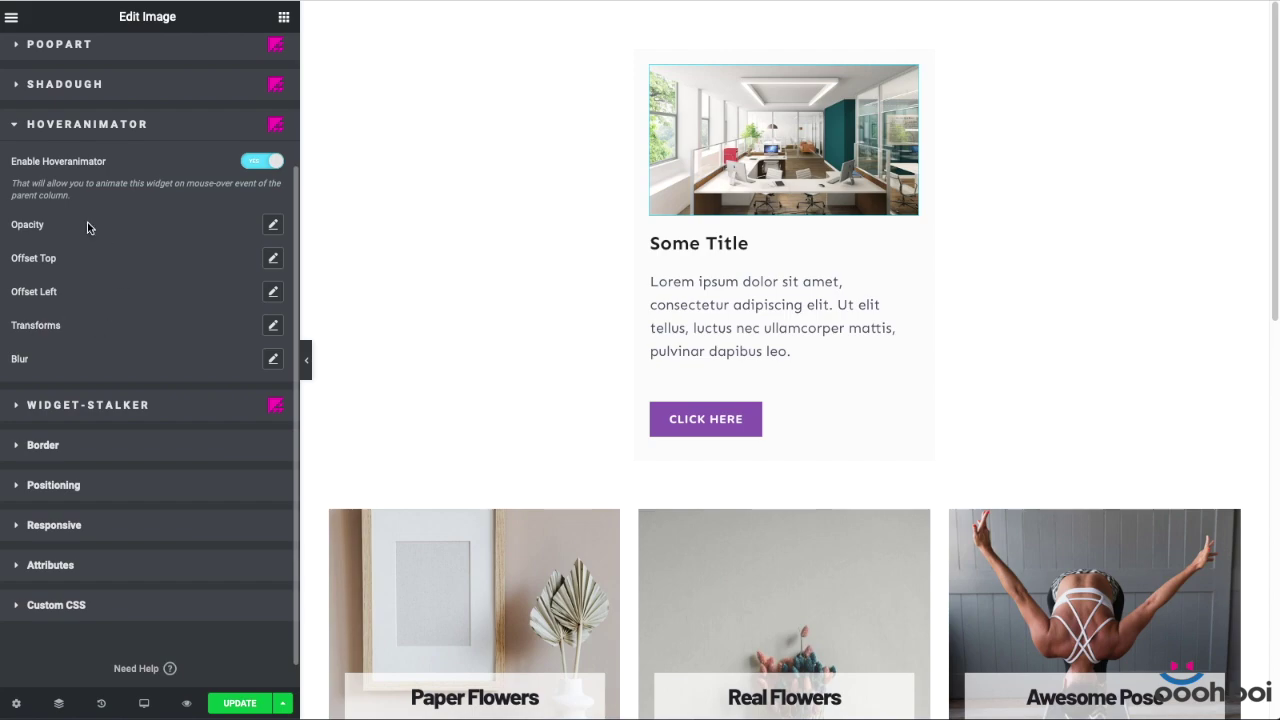
# Set the image's Transforms ScaleX and ScaleY Hover to 1.4, keeping Normal scale at 1
pyautogui.click(273, 327)
pyautogui.scroll(-3, 195, 350)
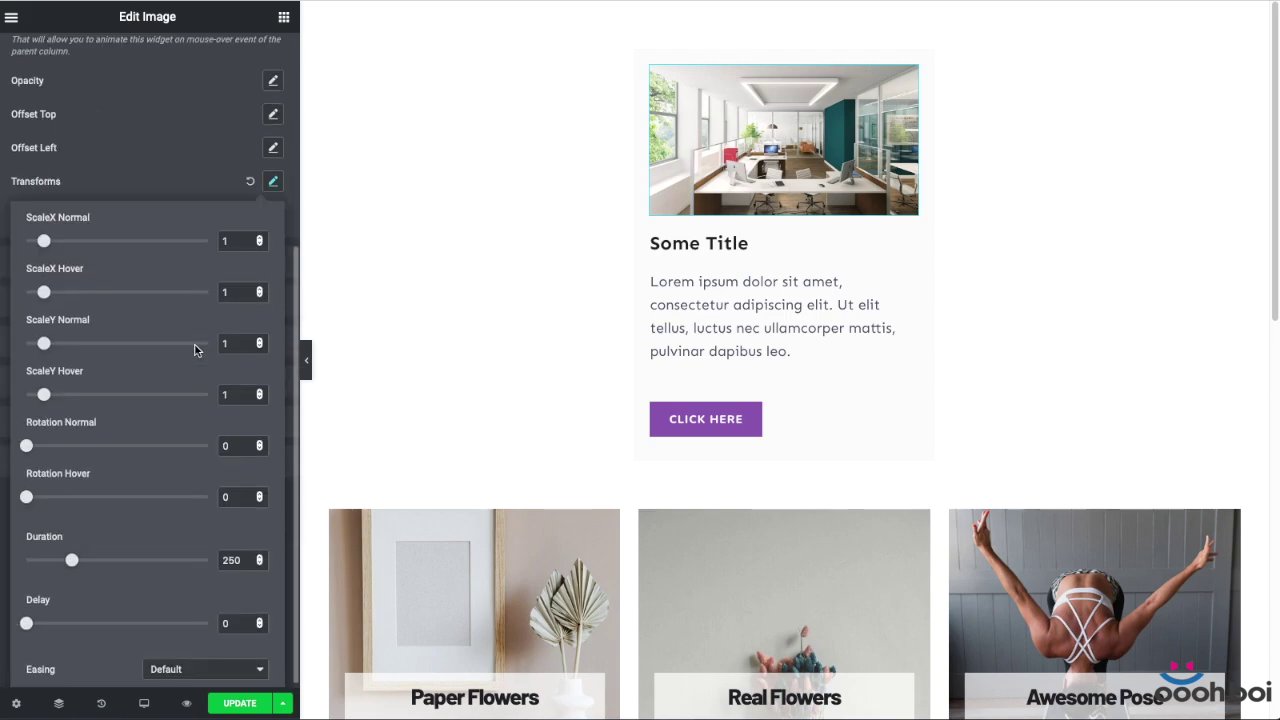
pyautogui.scroll(-1, 192, 350)
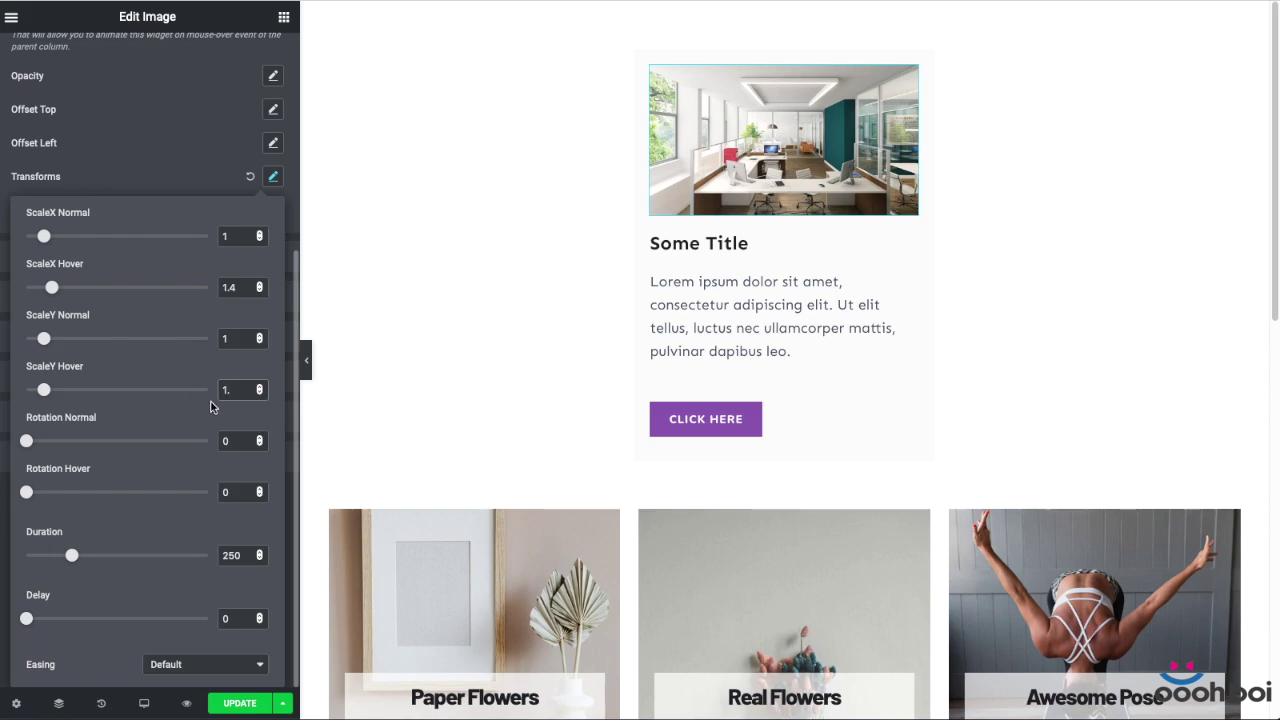
pyautogui.moveTo(242, 287); pyautogui.dragTo(222, 287)
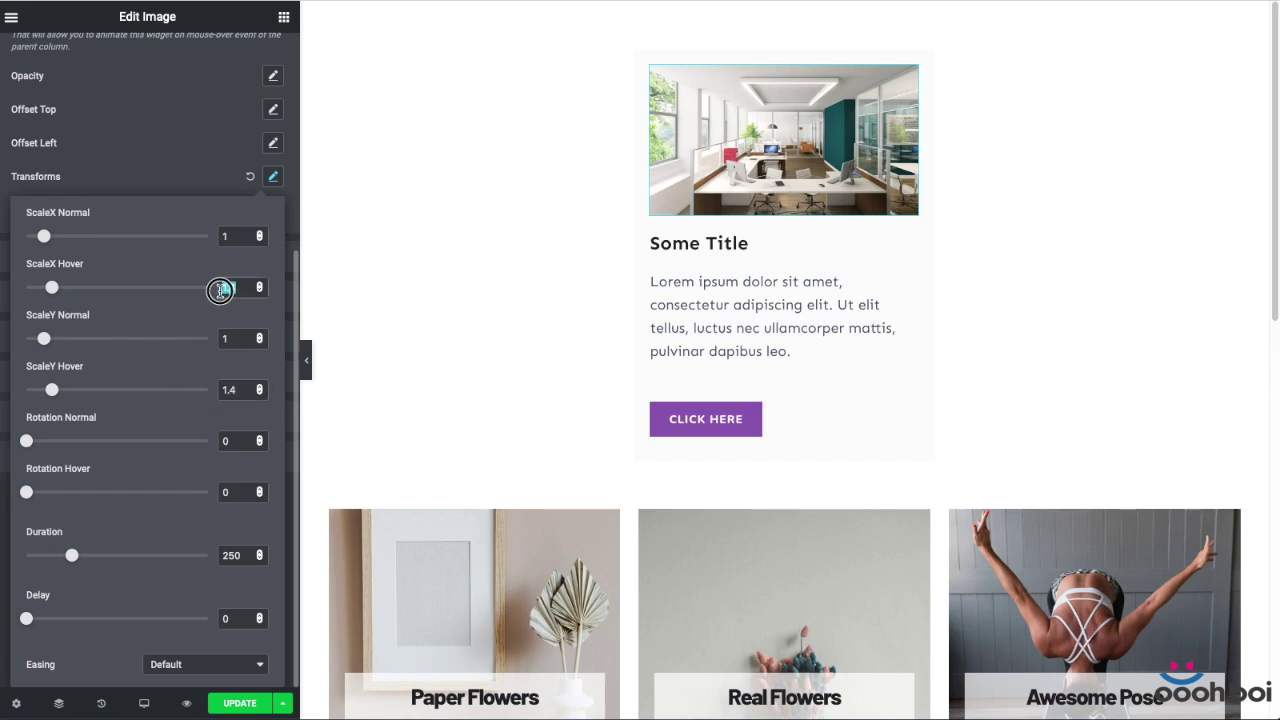
pyautogui.moveTo(251, 391); pyautogui.dragTo(212, 390)
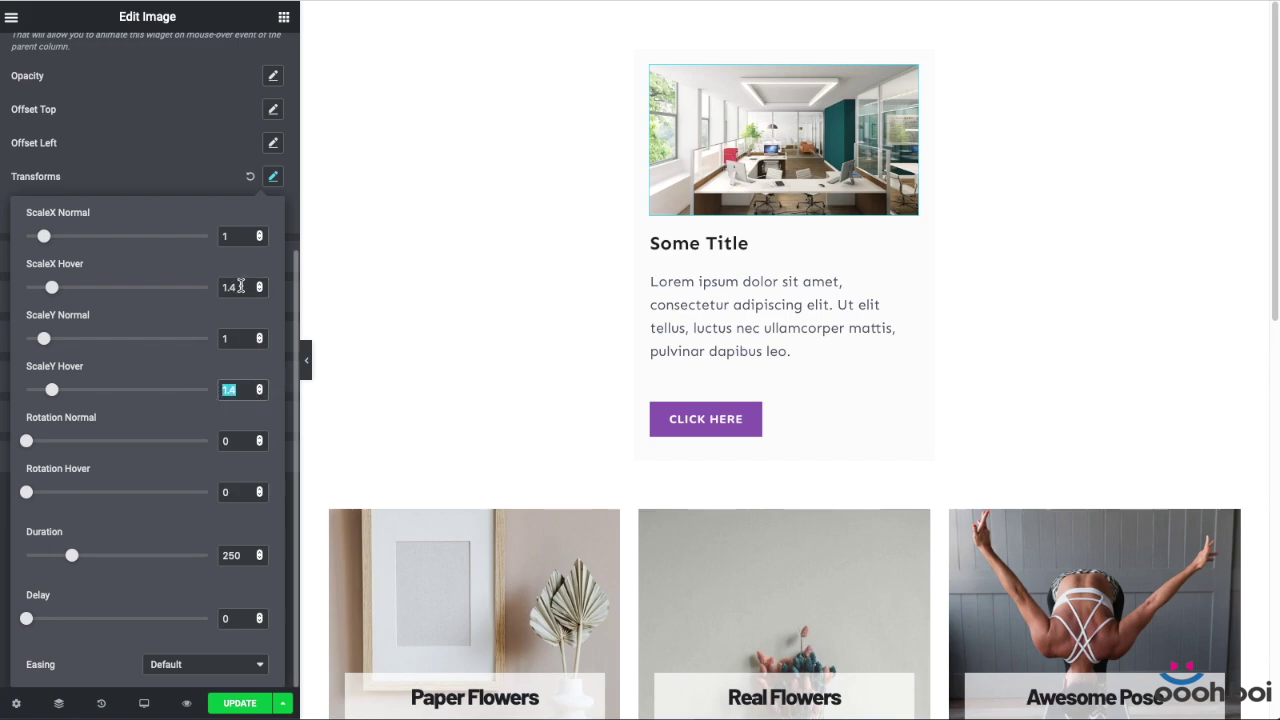
pyautogui.moveTo(240, 287); pyautogui.dragTo(201, 287)
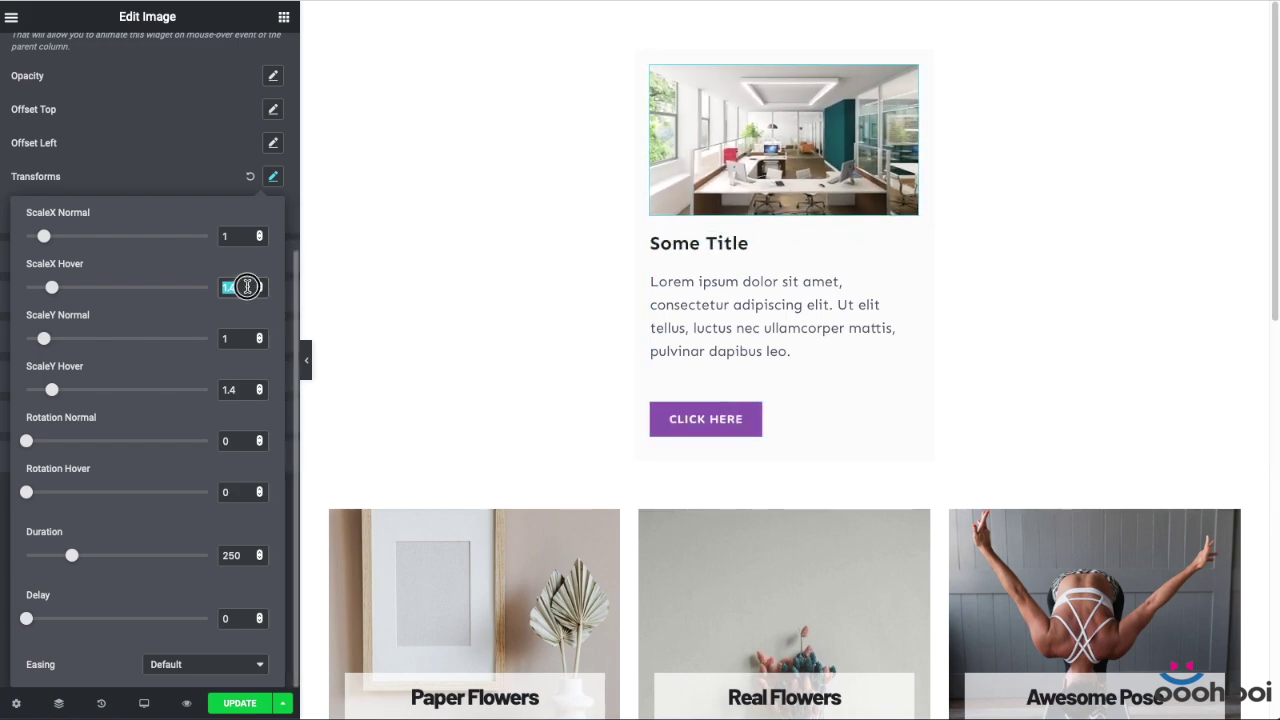
pyautogui.write('1')
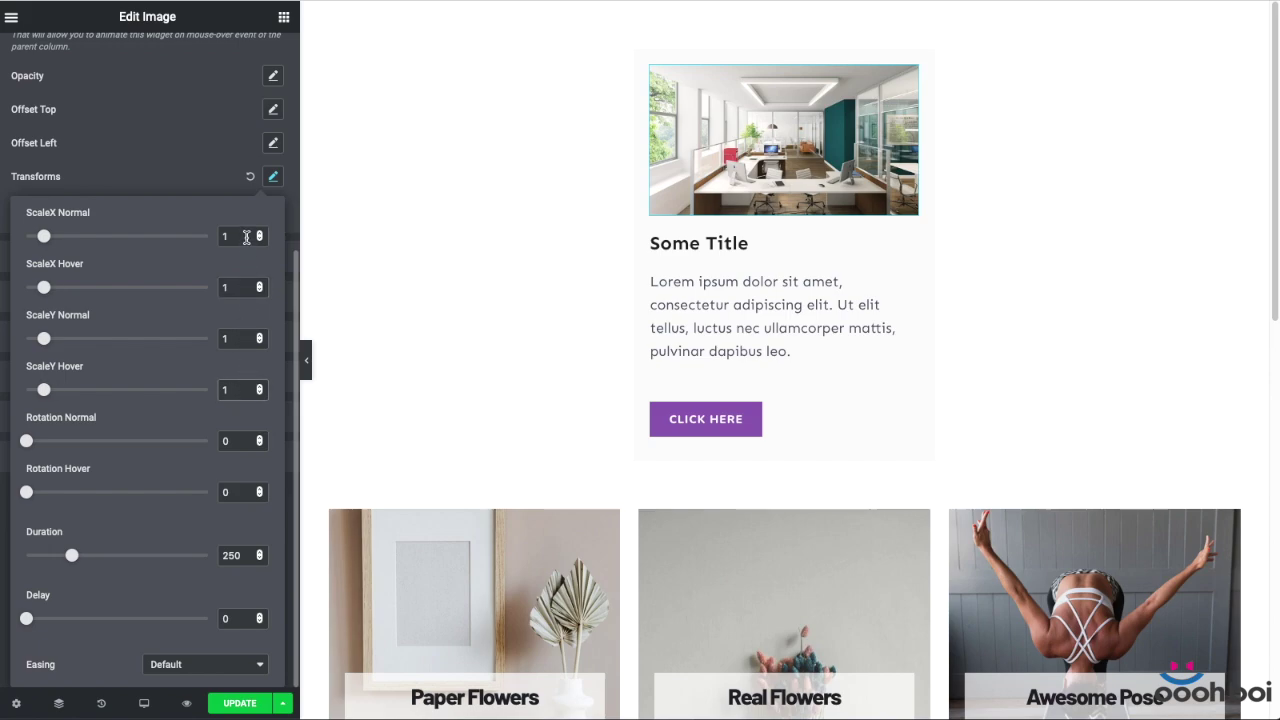
pyautogui.write('.4')
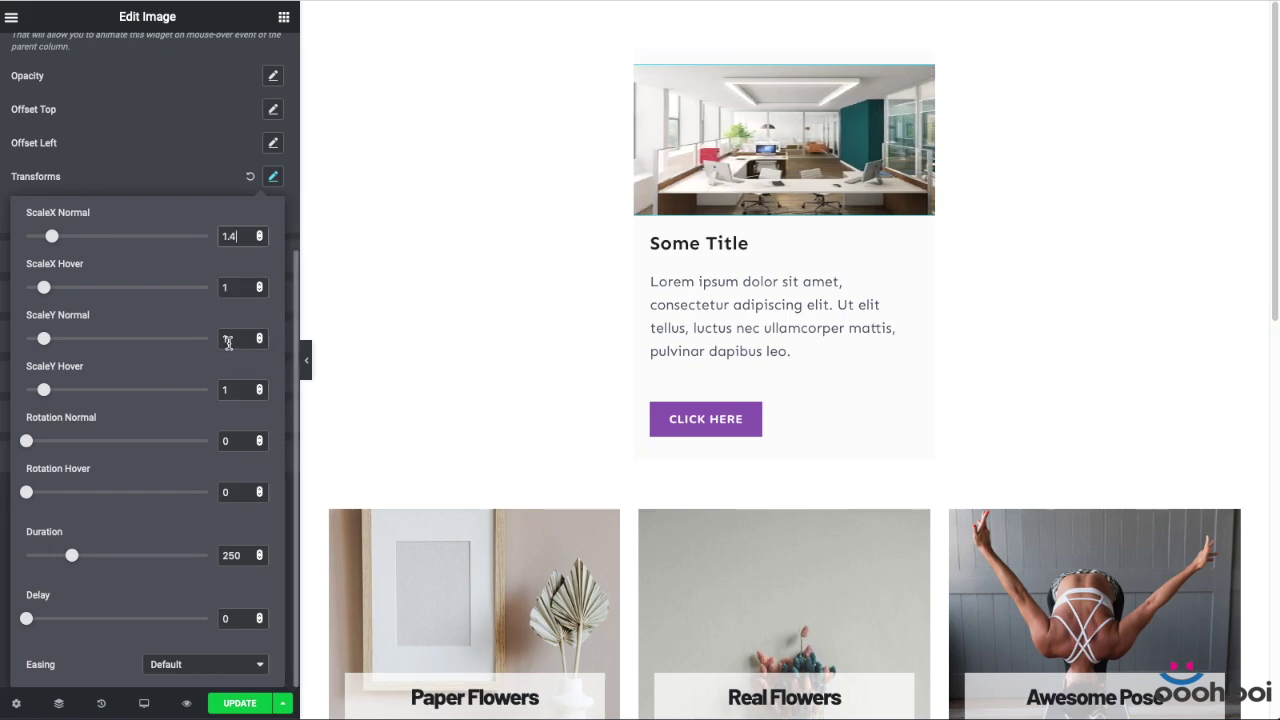
pyautogui.click(232, 339)
pyautogui.write('.4')
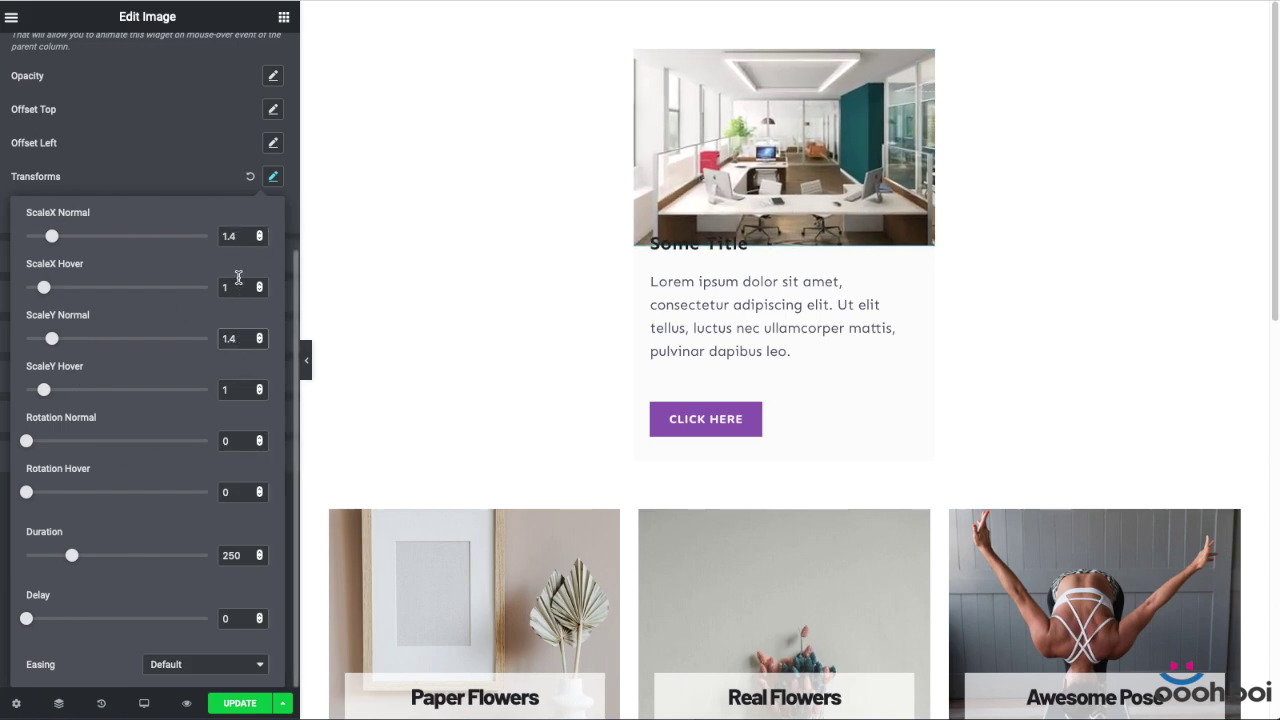
pyautogui.press('BackSpace')
pyautogui.press('BackSpace')
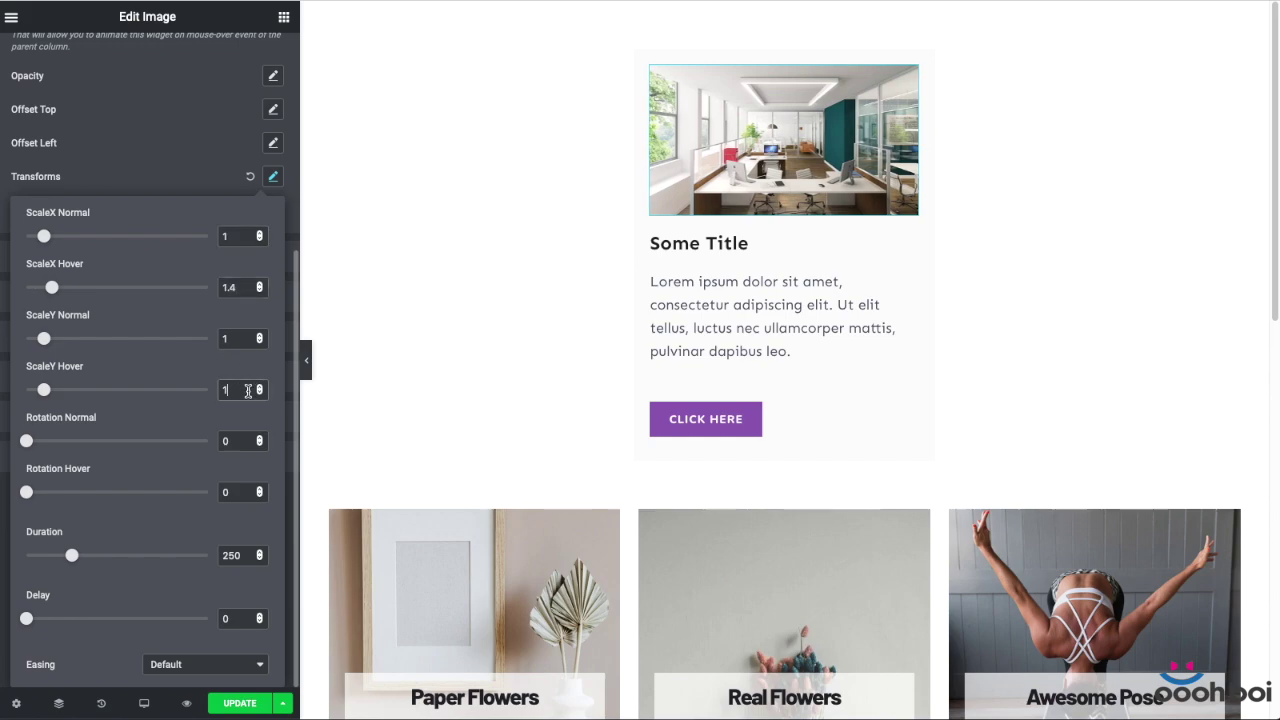
pyautogui.rightClick(1062, 238)
# Show the Navigator and select the card's image in the element tree
pyautogui.click(1110, 433)
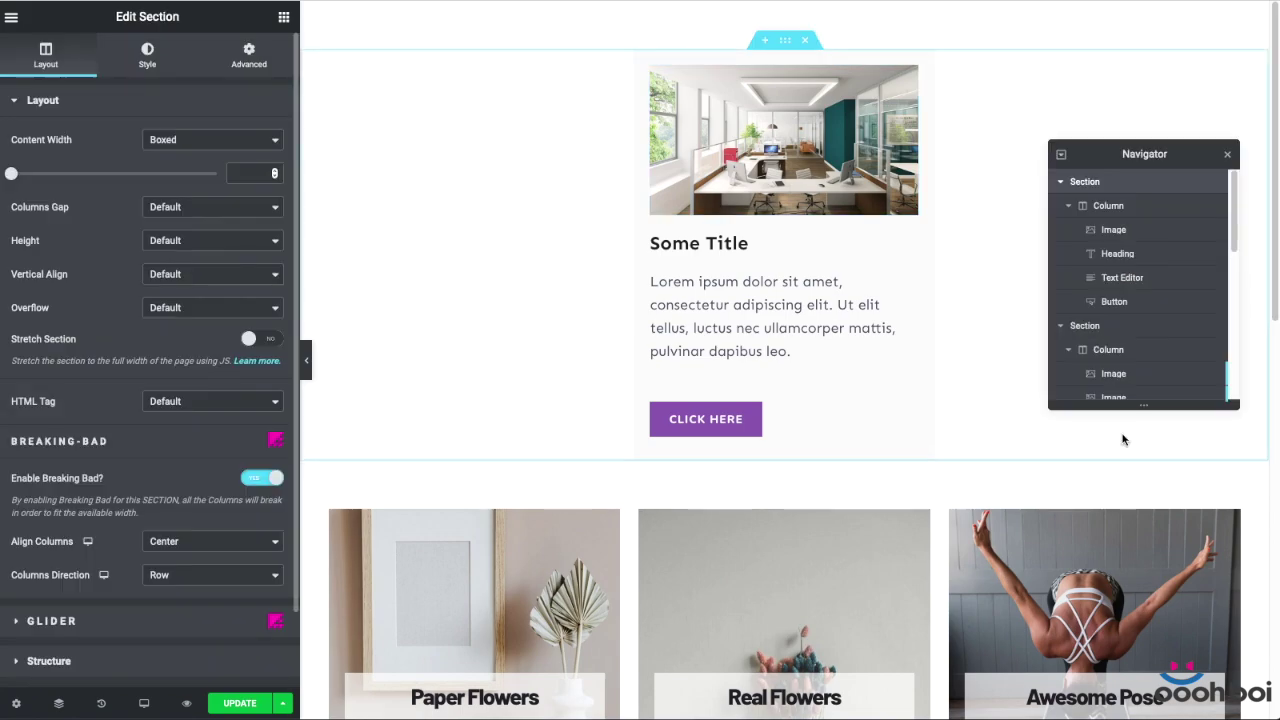
pyautogui.click(1140, 230)
pyautogui.click(1140, 254)
pyautogui.click(1145, 279)
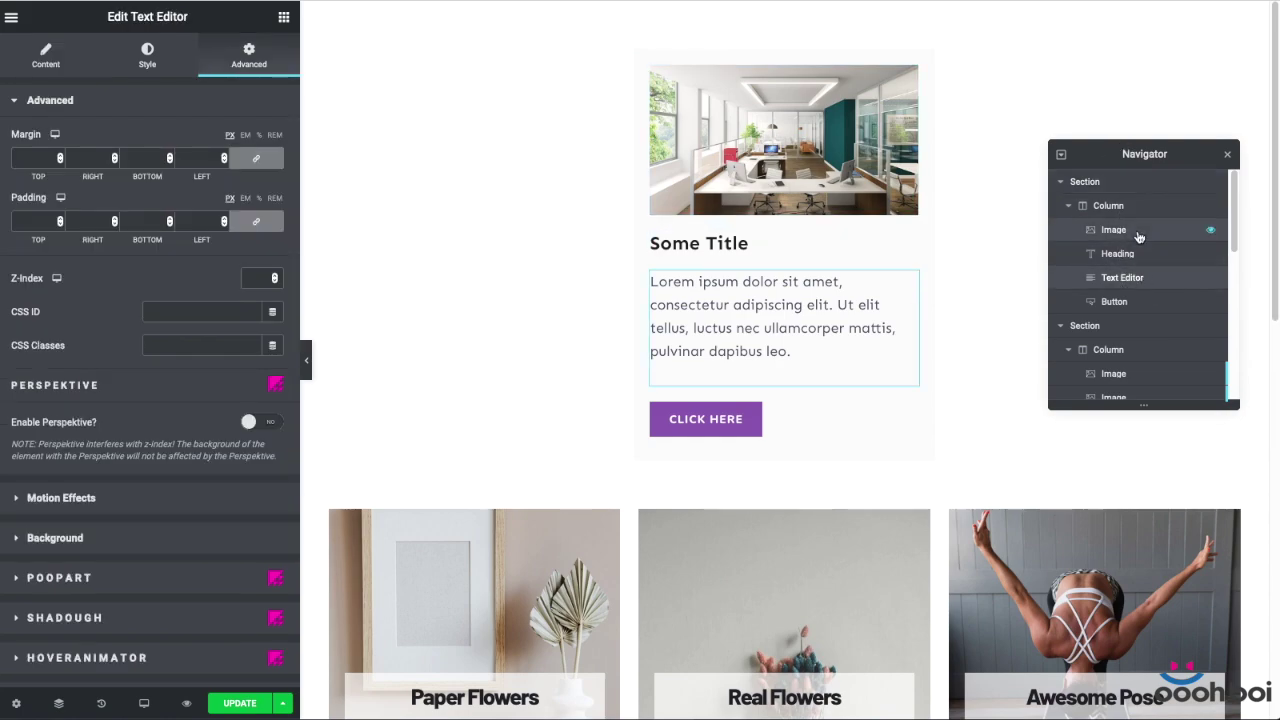
pyautogui.click(1137, 231)
# Reopen the image's Hoveranimator Transforms settings and try a small hover rotation
pyautogui.scroll(-3, 170, 400)
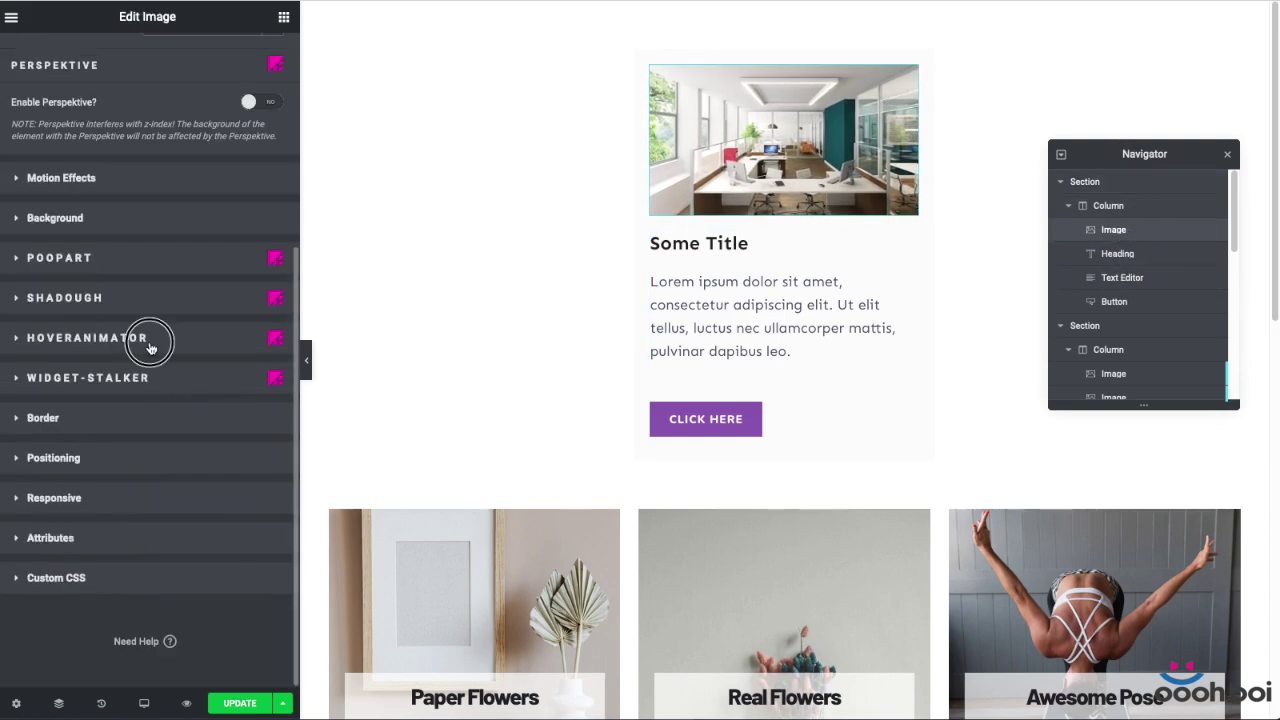
pyautogui.click(149, 343)
pyautogui.scroll(-2, 170, 350)
pyautogui.click(271, 326)
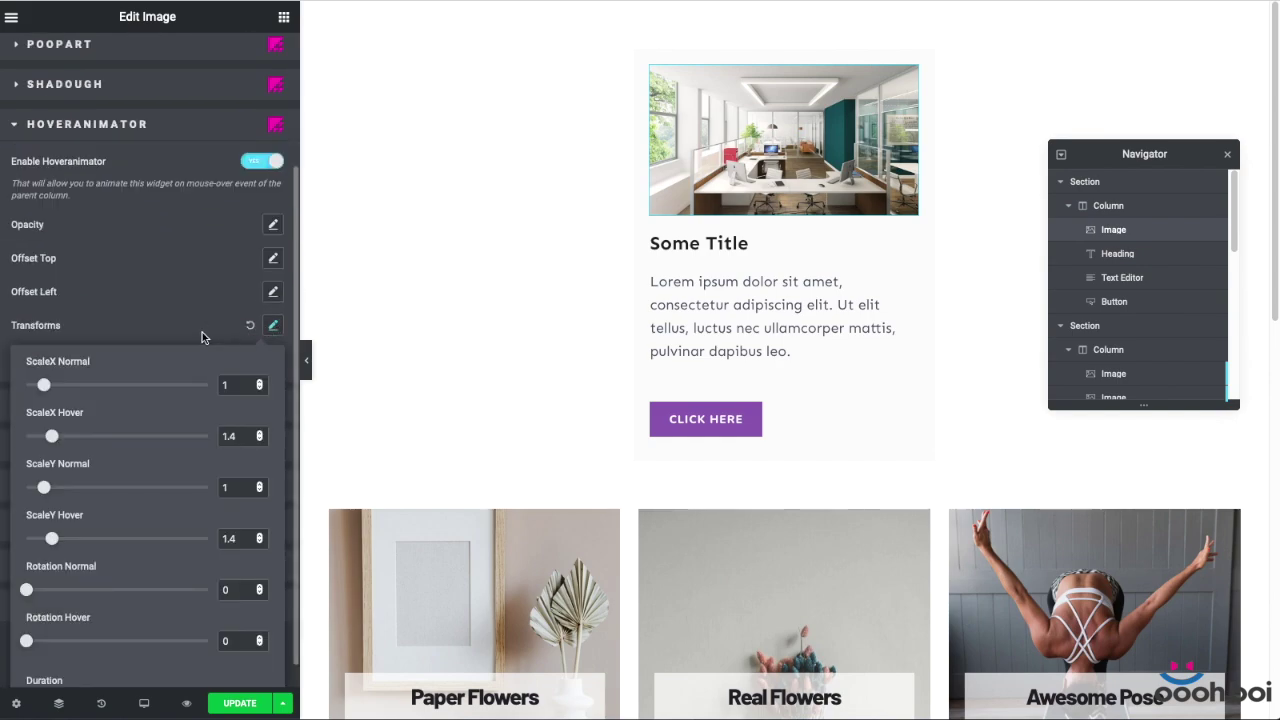
pyautogui.scroll(-2, 142, 317)
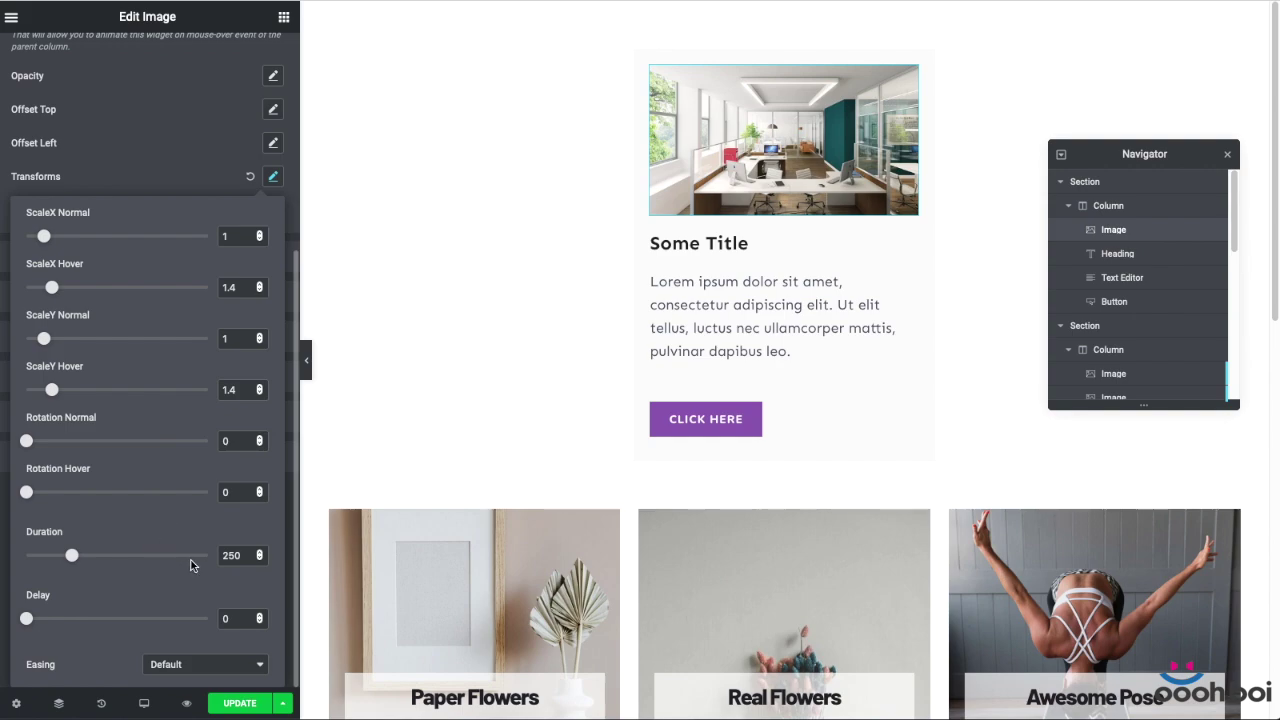
pyautogui.click(259, 489)
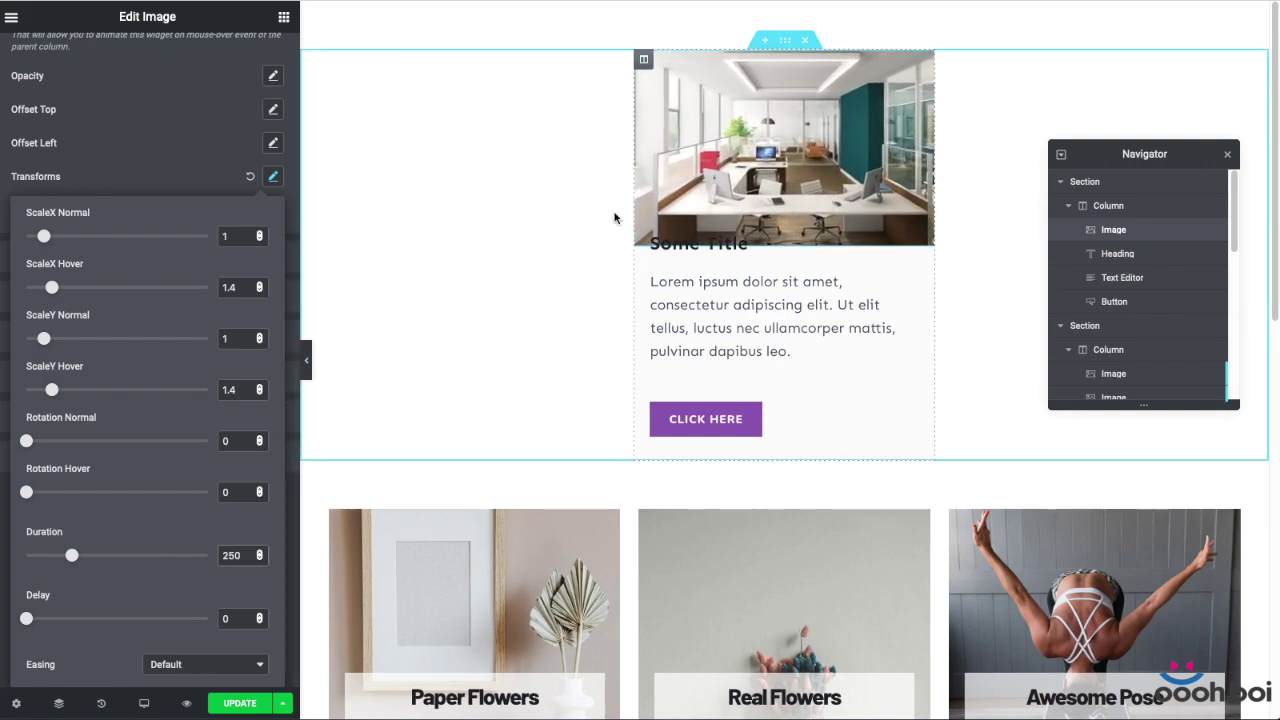
# Set the image's hover transition Duration to 150 and Delay to 0
pyautogui.doubleClick(222, 556)
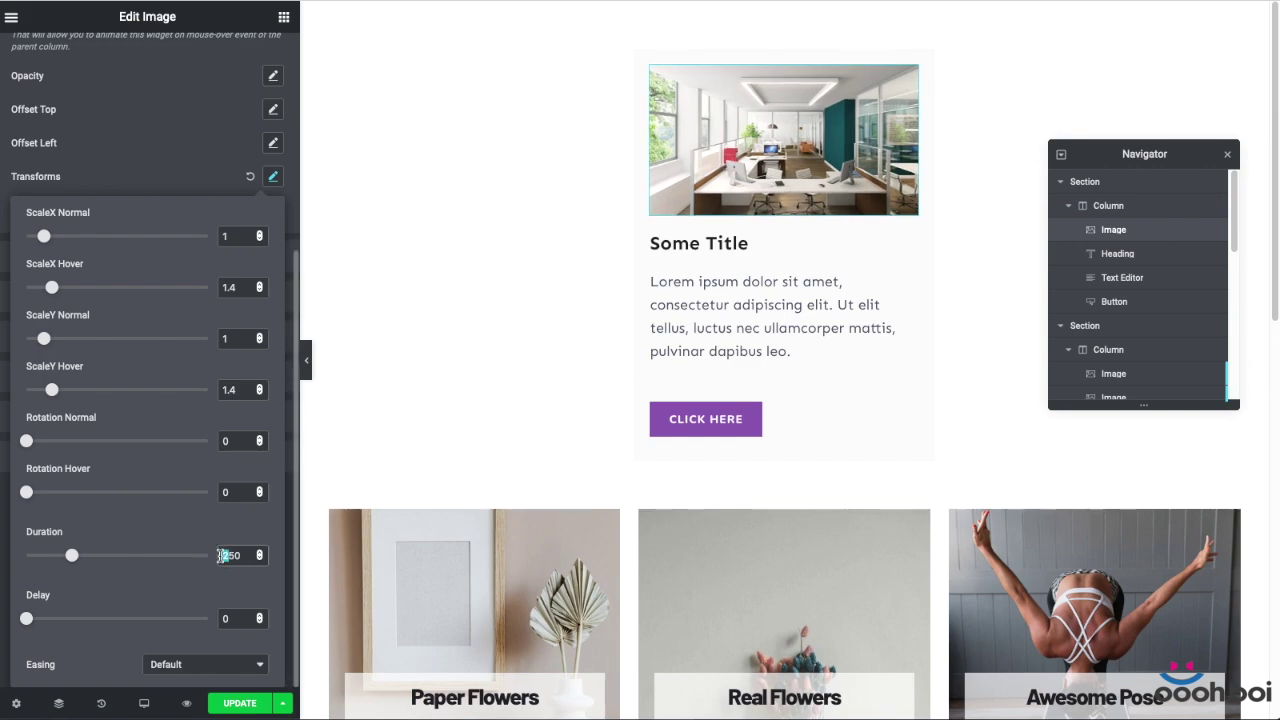
pyautogui.write('550')
pyautogui.press('BackSpace')
pyautogui.write('1')
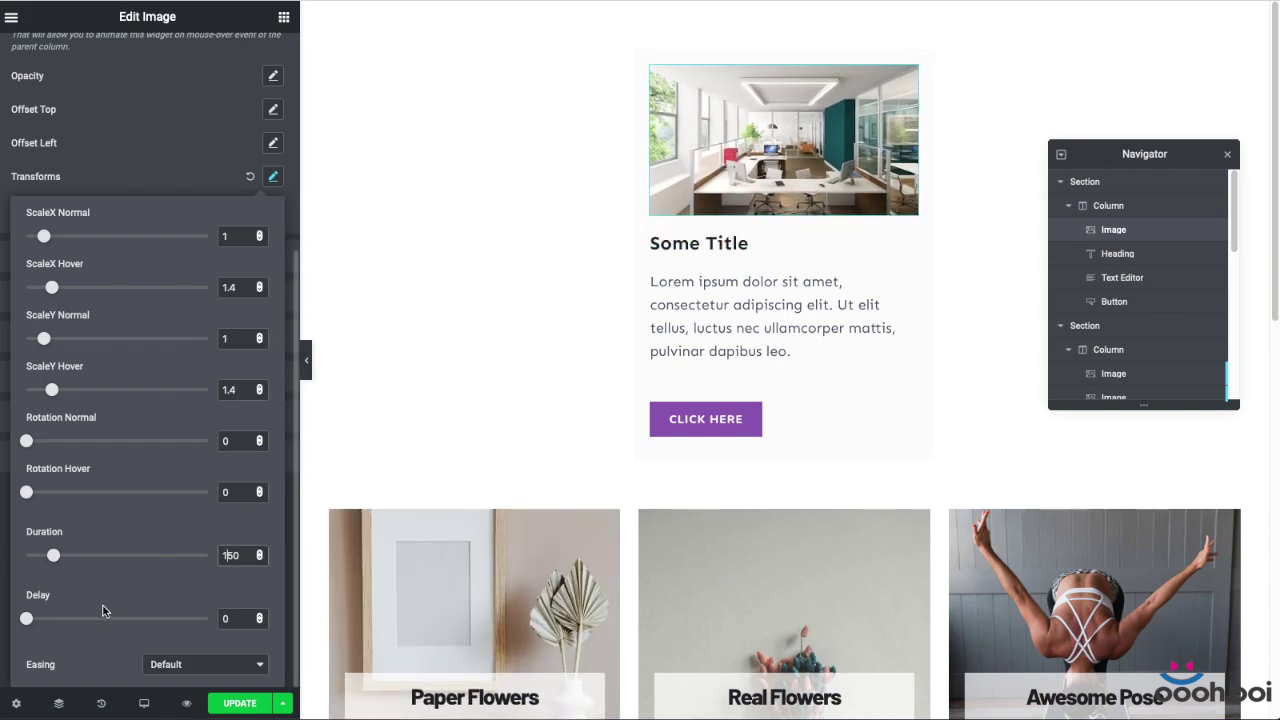
pyautogui.doubleClick(226, 618)
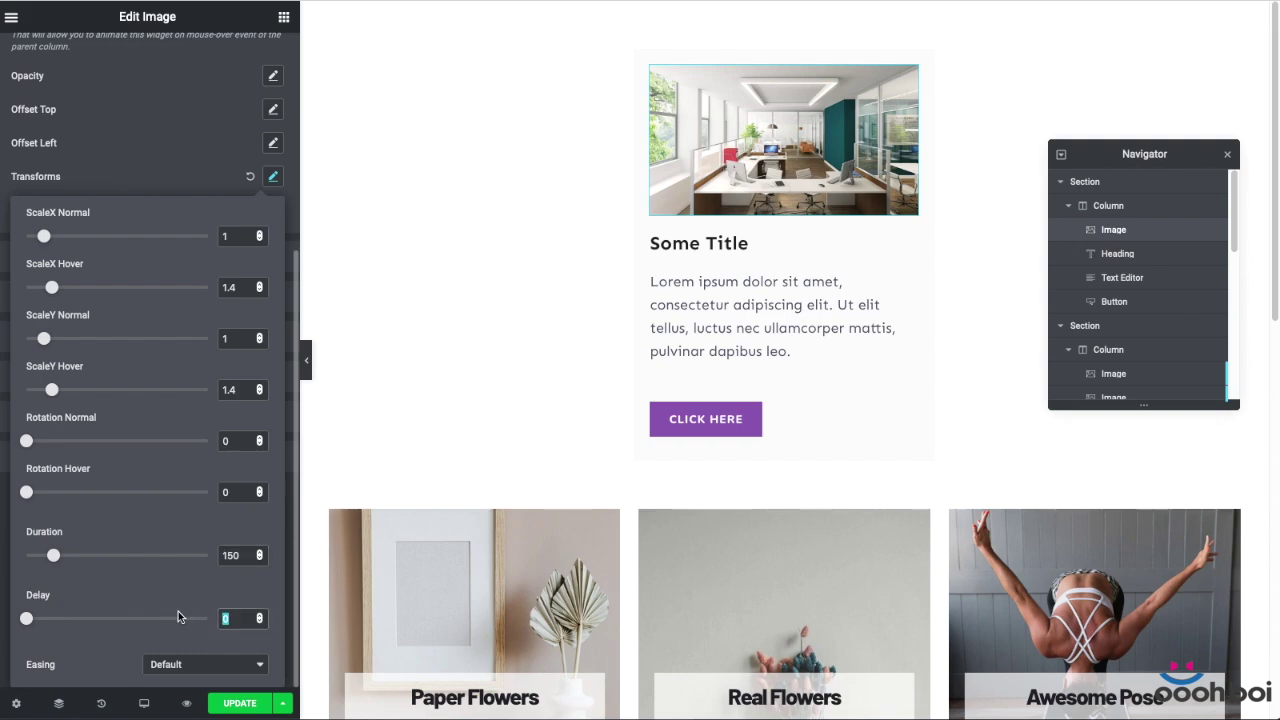
pyautogui.write('200')
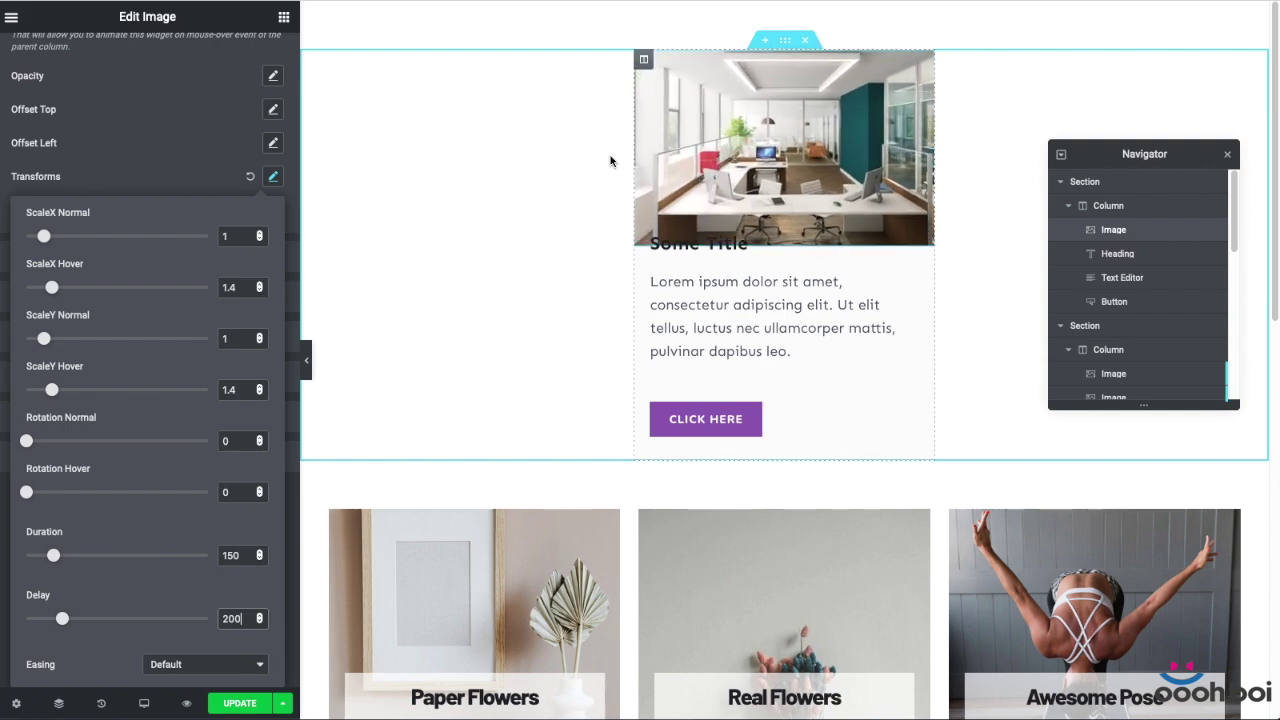
pyautogui.doubleClick(232, 618)
pyautogui.write('0')
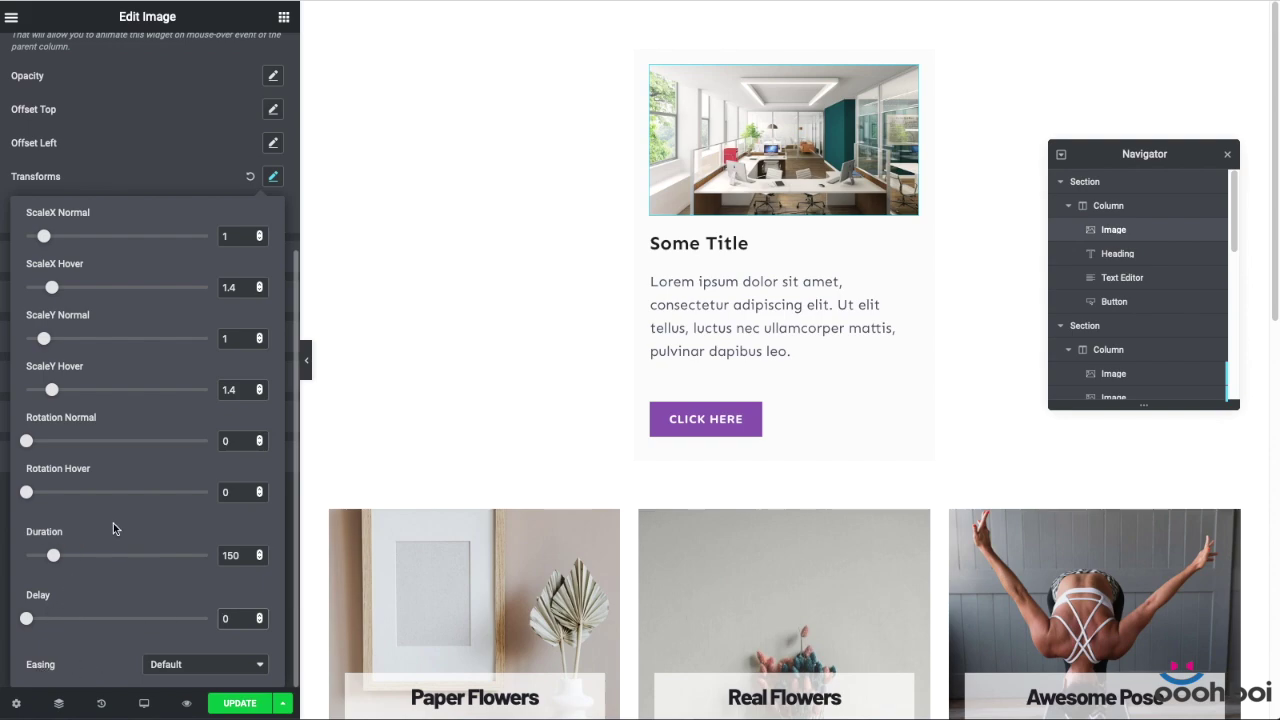
# Select the Some Title heading and enable its HOVERANIMATOR
pyautogui.click(148, 176)
pyautogui.click(758, 245)
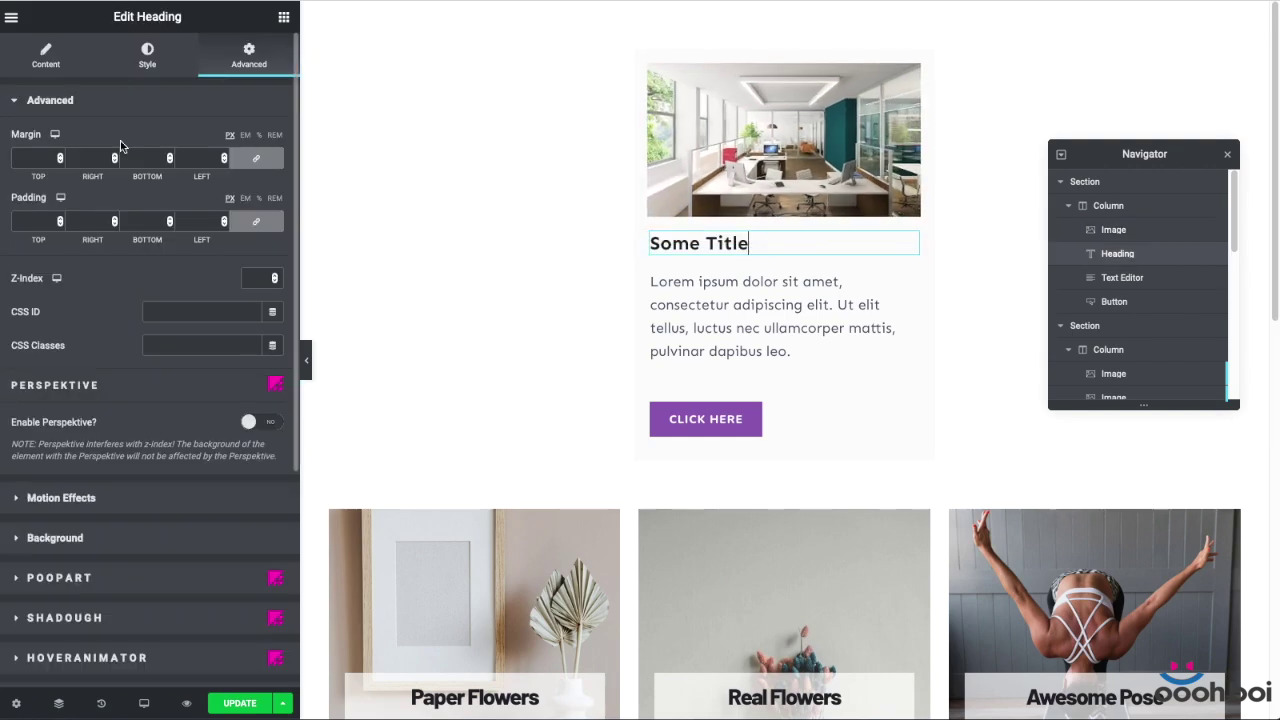
pyautogui.scroll(-5, 147, 434)
pyautogui.click(151, 352)
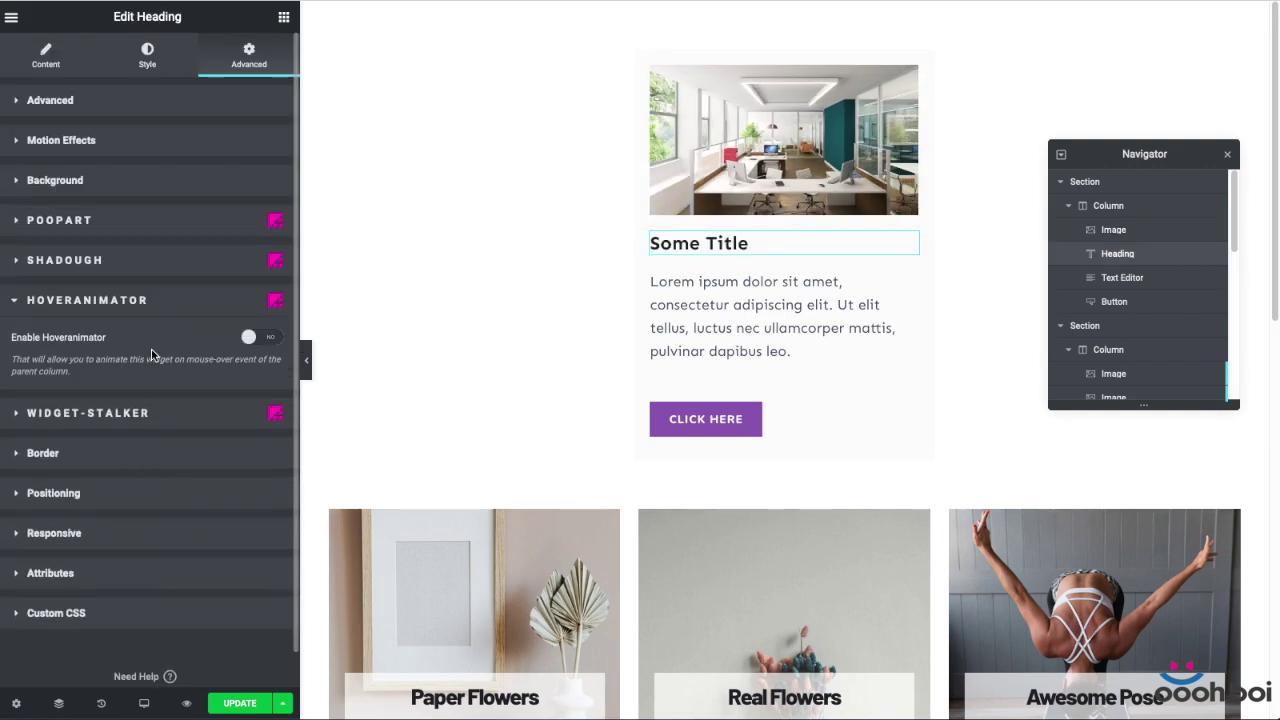
pyautogui.click(266, 338)
pyautogui.scroll(-3, 170, 330)
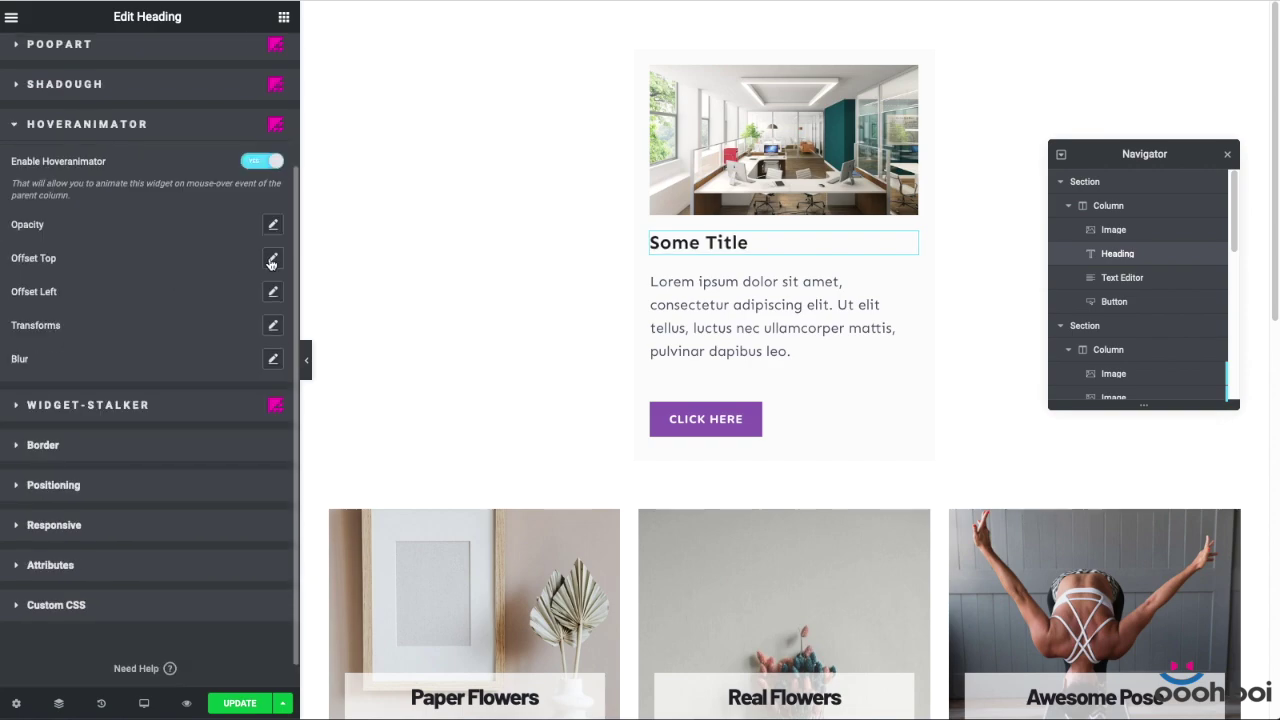
# Set the heading's Offset Top Hover to 30 px with a Duration of 250
pyautogui.click(271, 260)
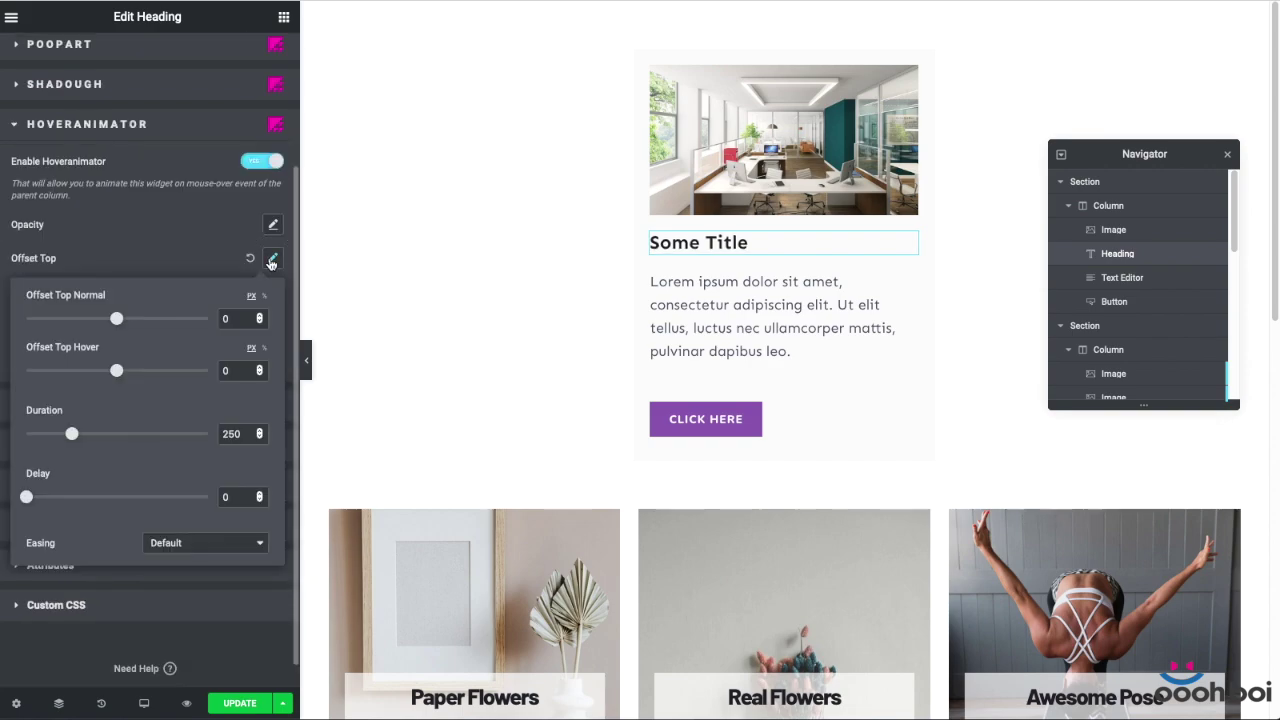
pyautogui.doubleClick(228, 371)
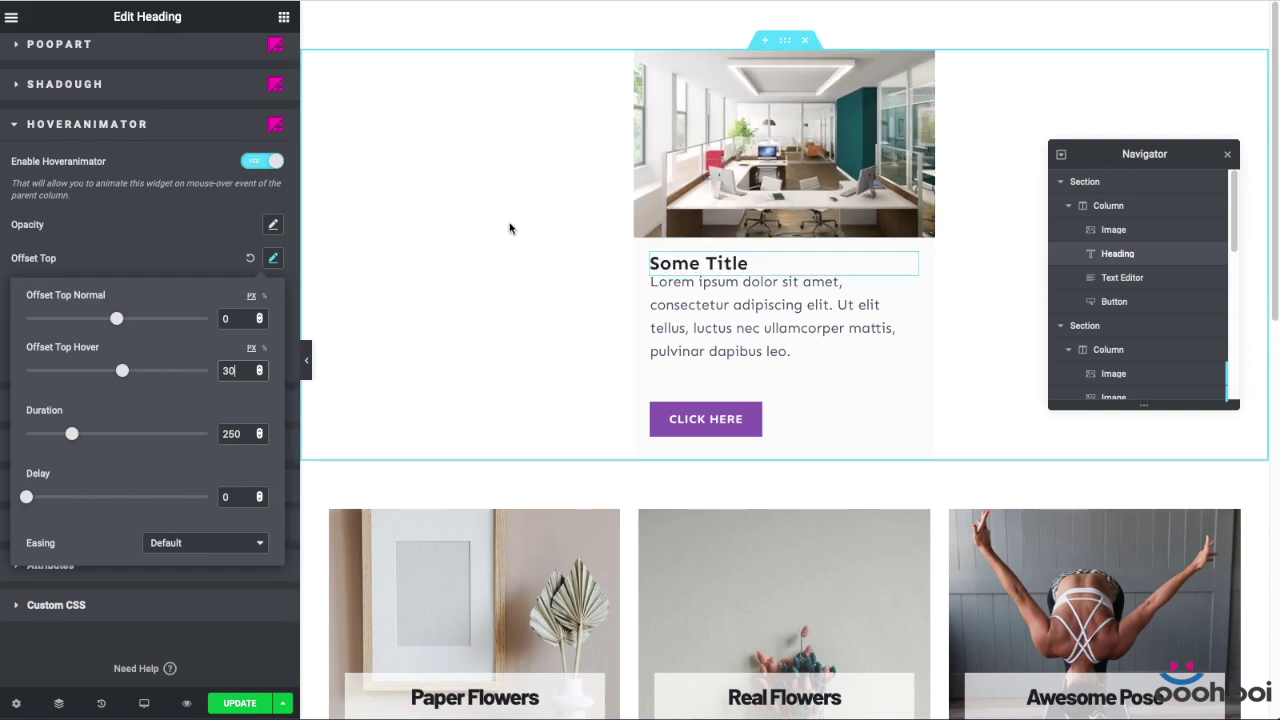
pyautogui.click(230, 433)
pyautogui.press('BackSpace')
pyautogui.write('1')
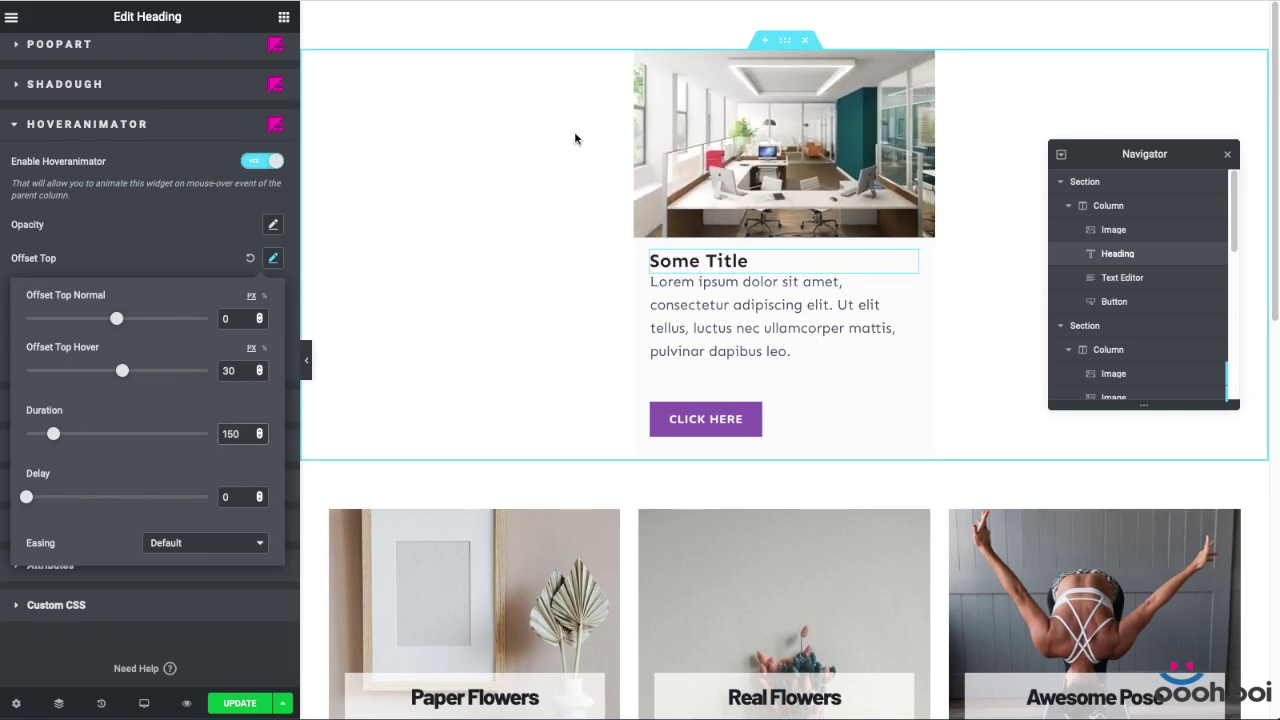
pyautogui.click(226, 433)
pyautogui.press('BackSpace')
pyautogui.write('250')
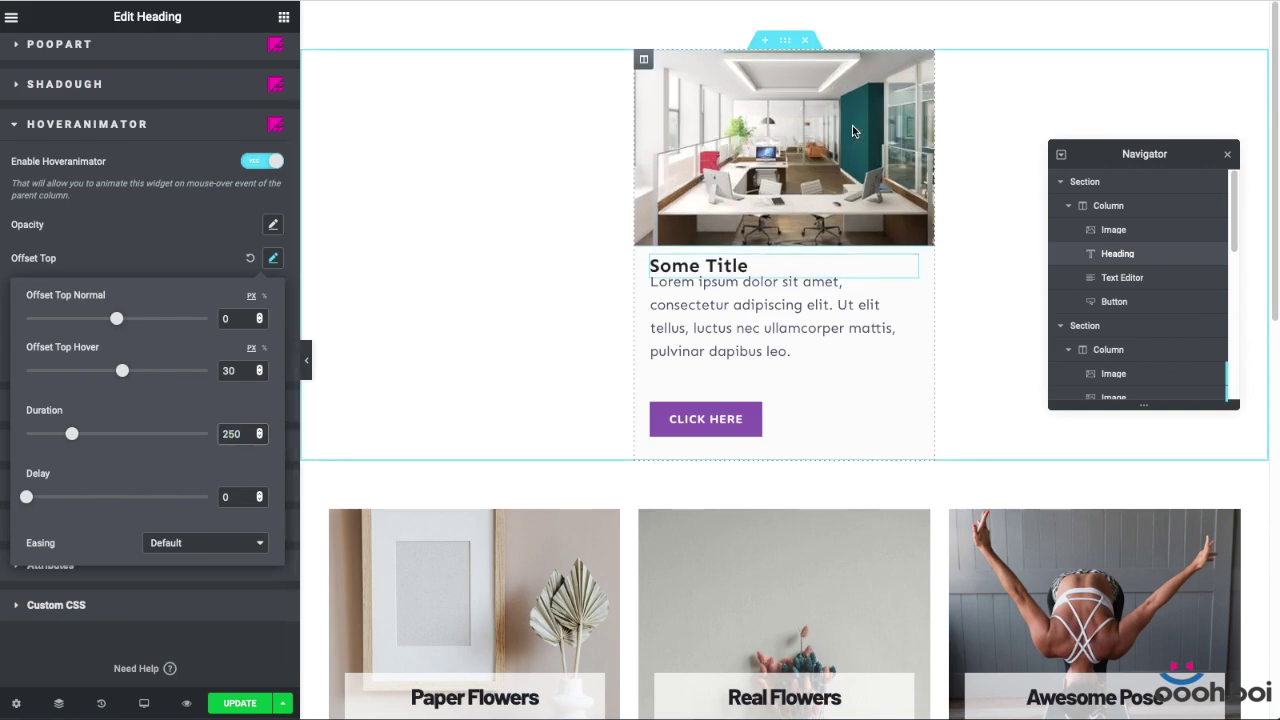
pyautogui.click(169, 258)
# Select the paragraph text block and enable its Hoveranimator
pyautogui.click(760, 318)
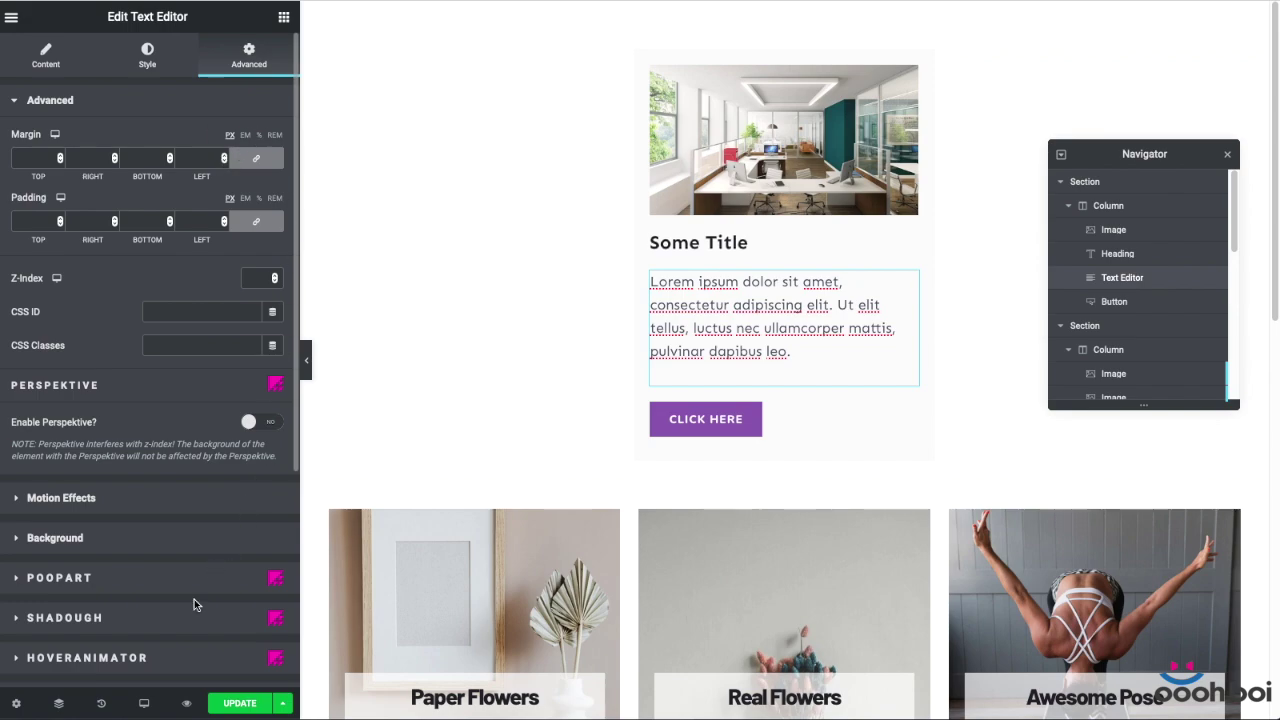
pyautogui.scroll(-3, 194, 600)
pyautogui.click(184, 362)
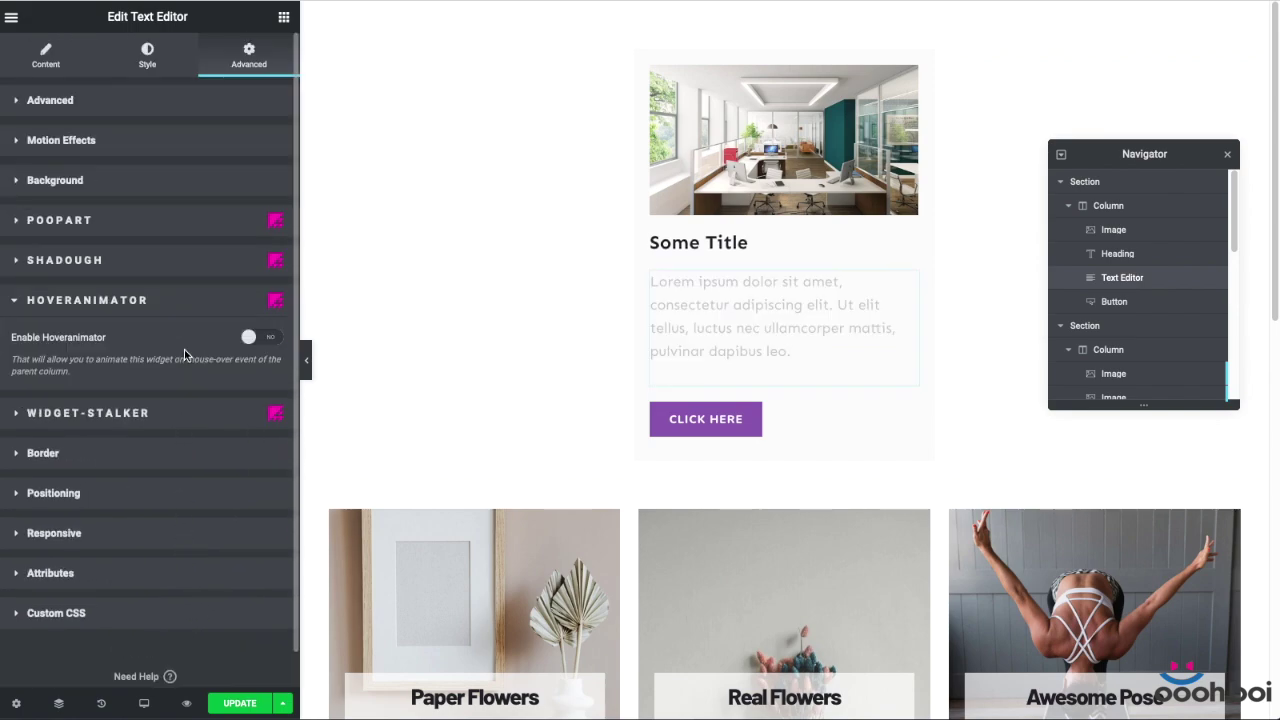
pyautogui.click(262, 337)
pyautogui.scroll(-1, 204, 354)
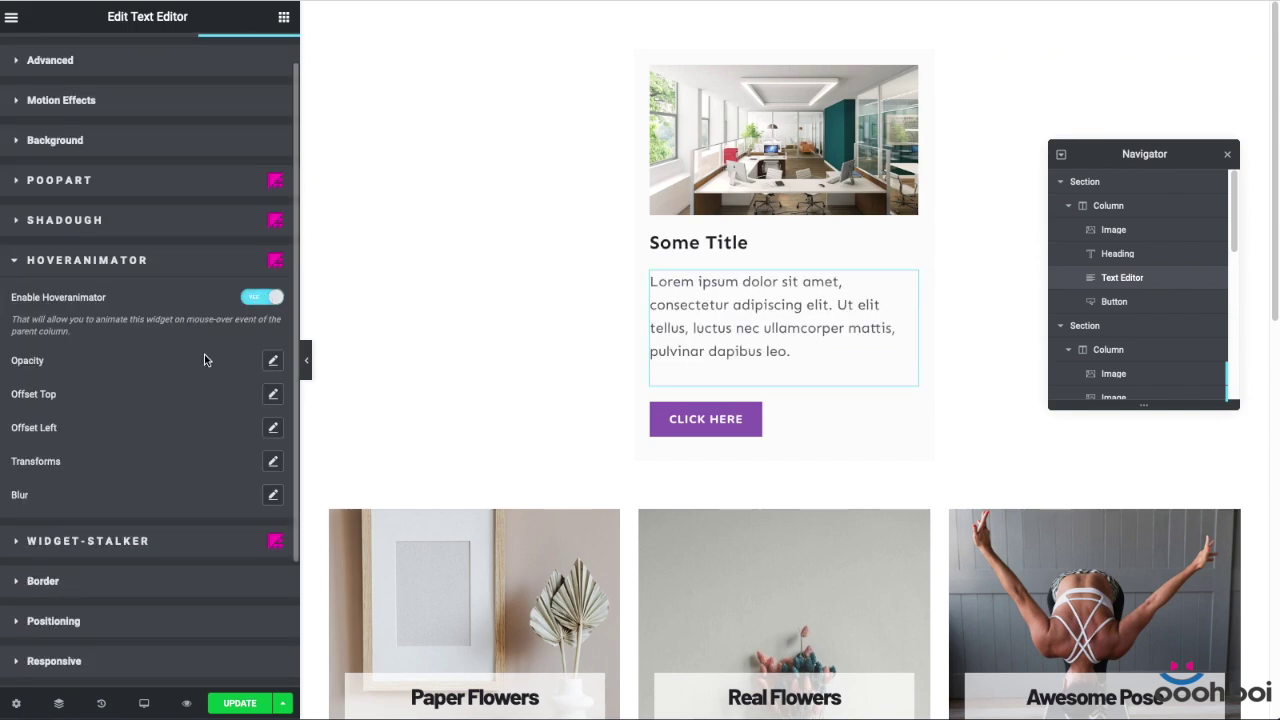
# Set the text block's Offset Top Hover to 20 px with a Duration of 300
pyautogui.click(272, 394)
pyautogui.scroll(-2, 192, 361)
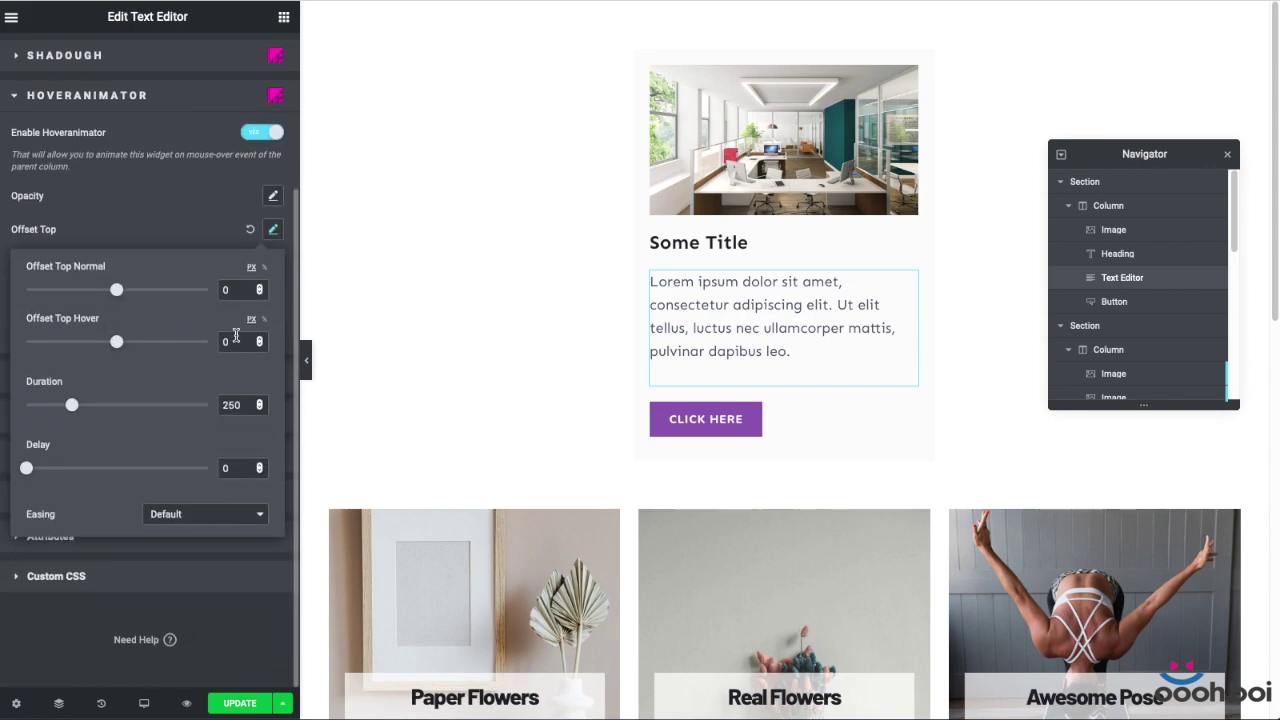
pyautogui.doubleClick(226, 342)
pyautogui.write('20')
pyautogui.doubleClick(236, 404)
pyautogui.write('300')
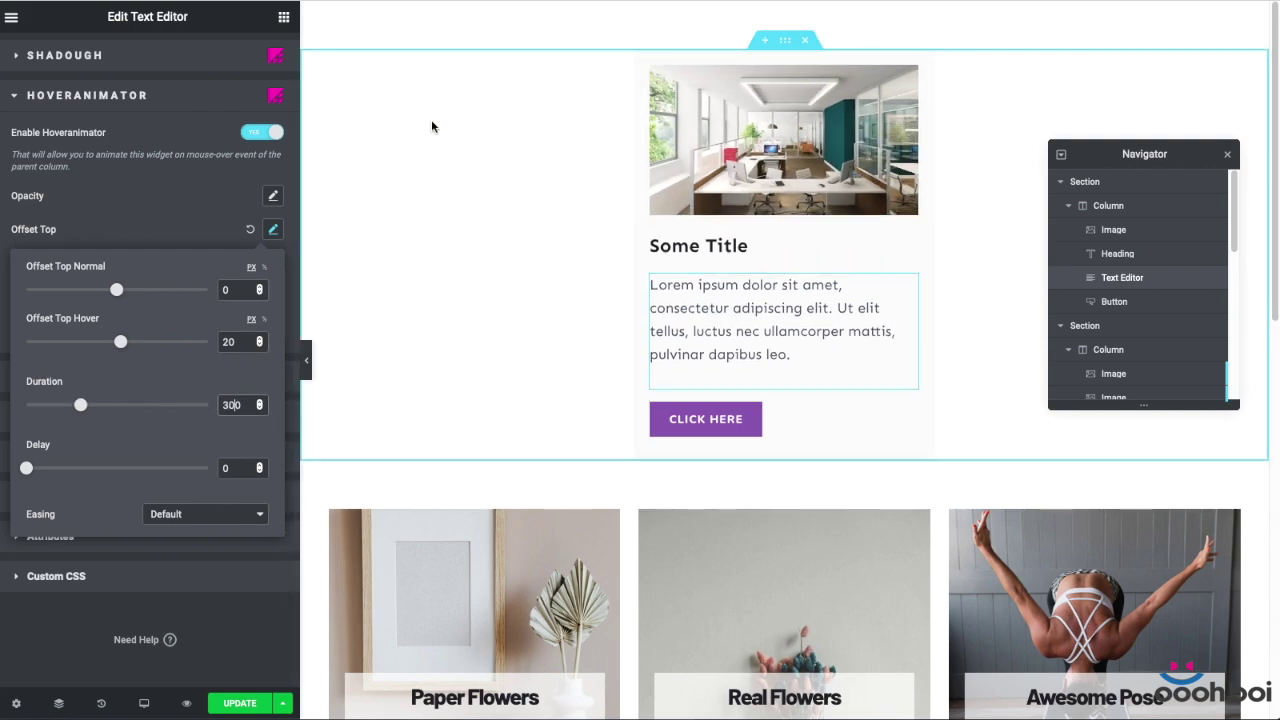
pyautogui.moveTo(710, 131)
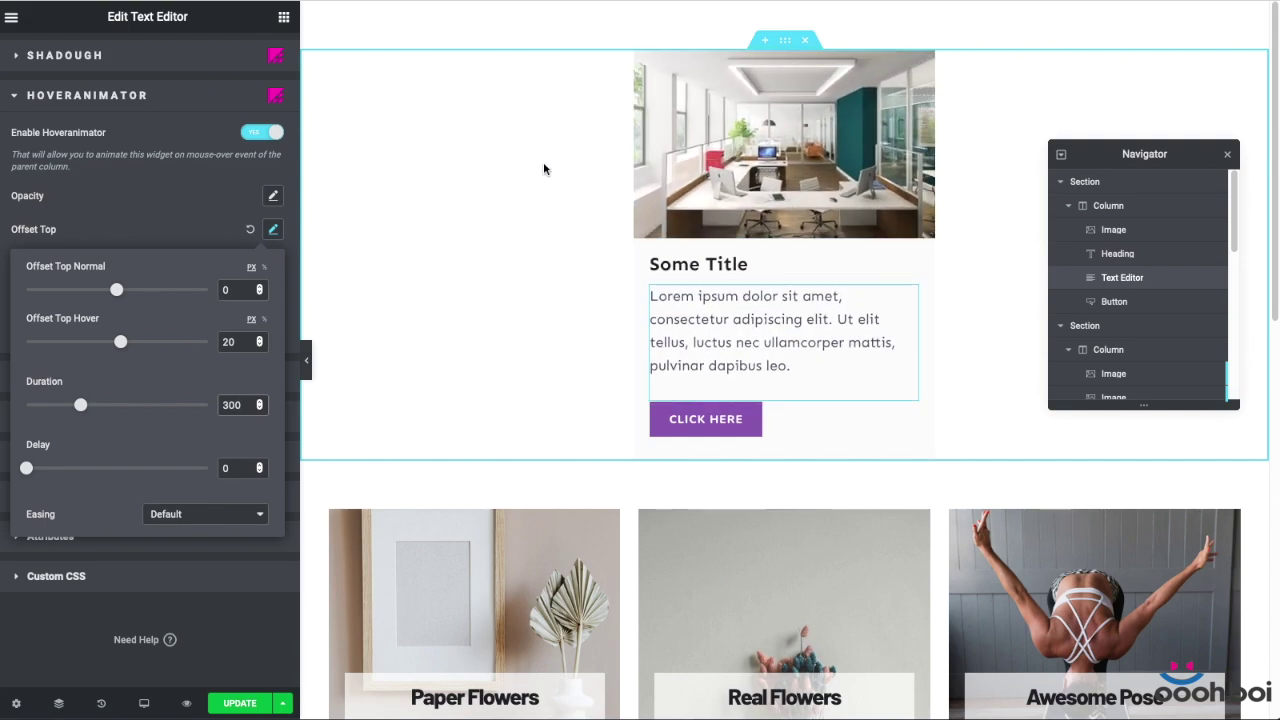
pyautogui.moveTo(760, 168)
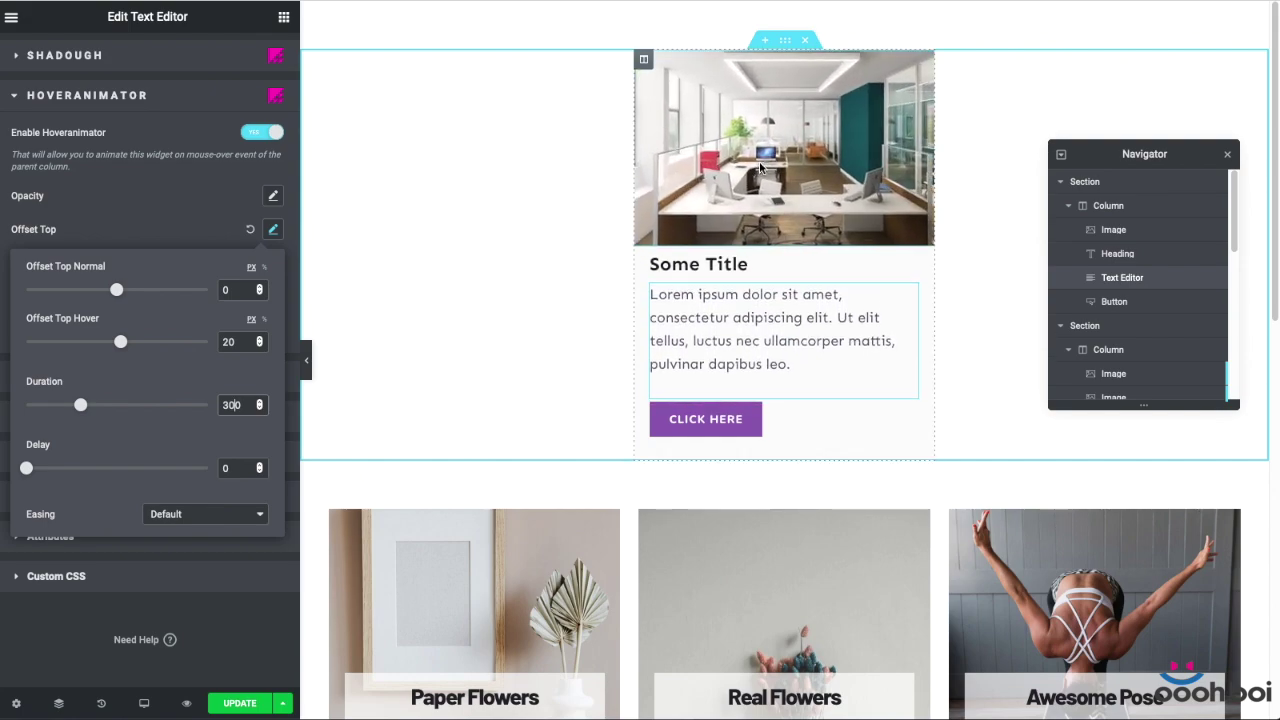
pyautogui.click(147, 231)
# Select the CLICK HERE button and enable its Hoveranimator
pyautogui.moveTo(729, 357)
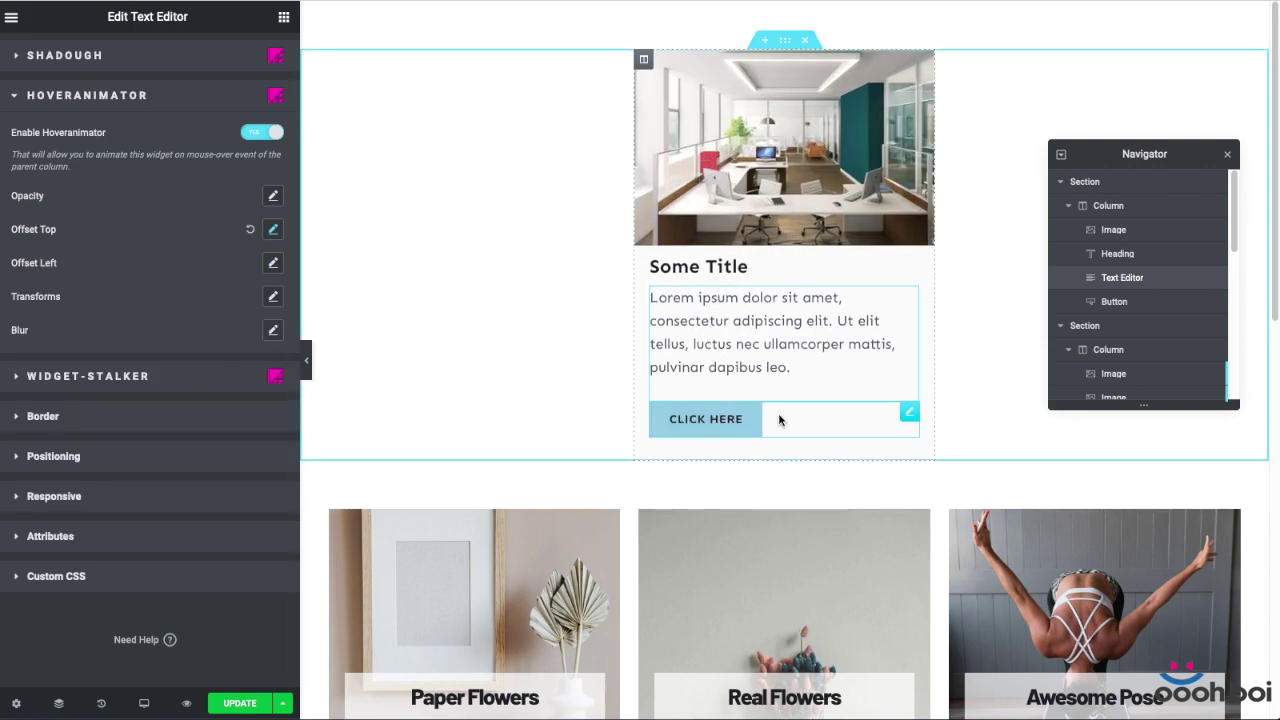
pyautogui.click(844, 423)
pyautogui.scroll(-2, 171, 471)
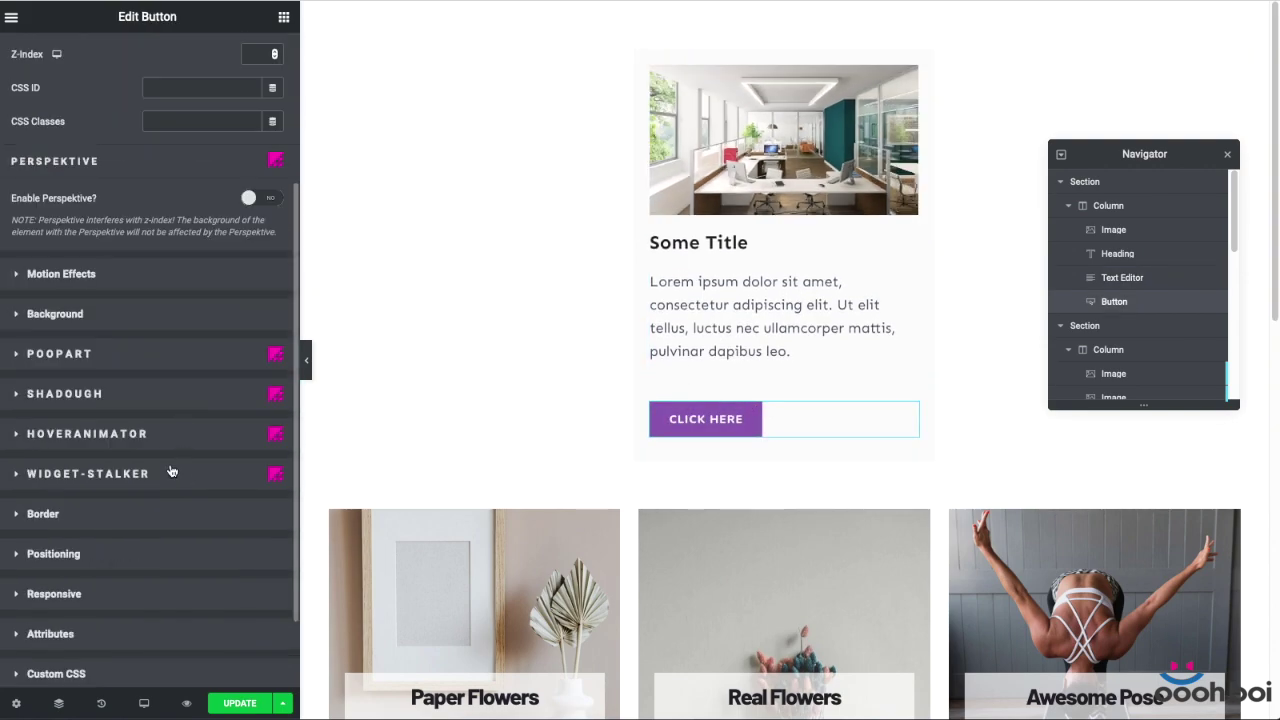
pyautogui.click(163, 436)
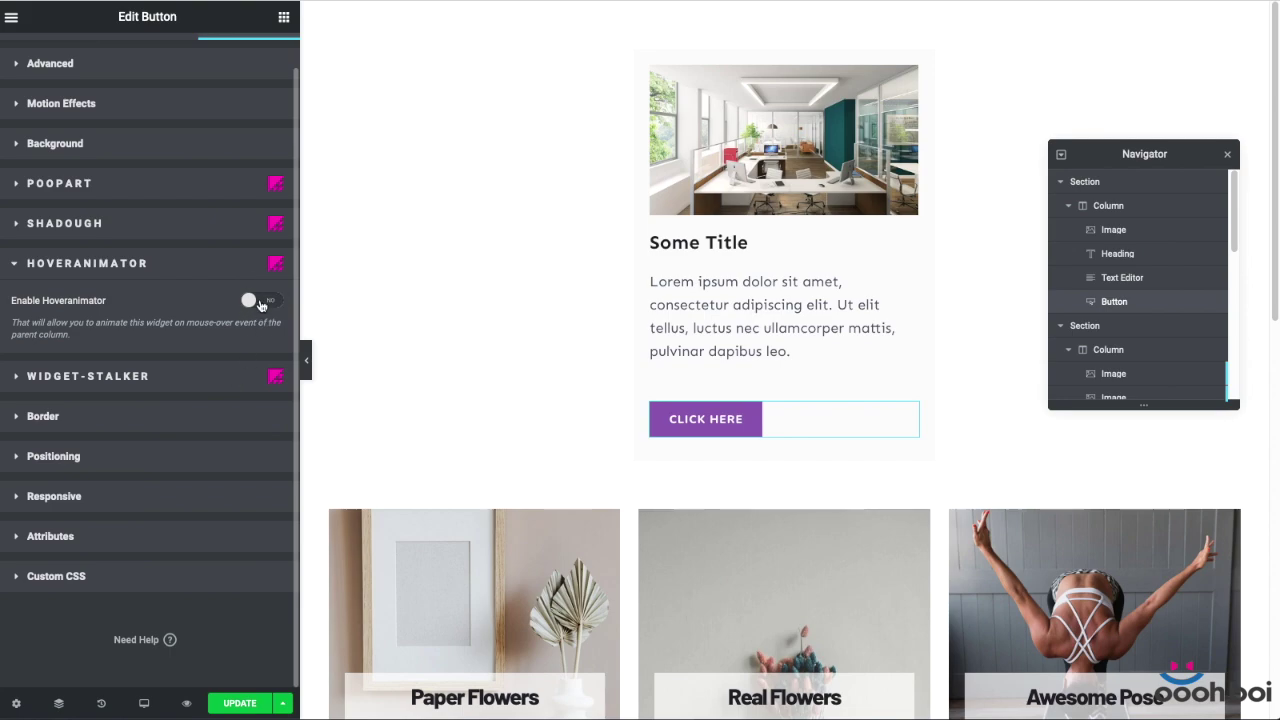
pyautogui.click(256, 301)
pyautogui.scroll(-3, 170, 369)
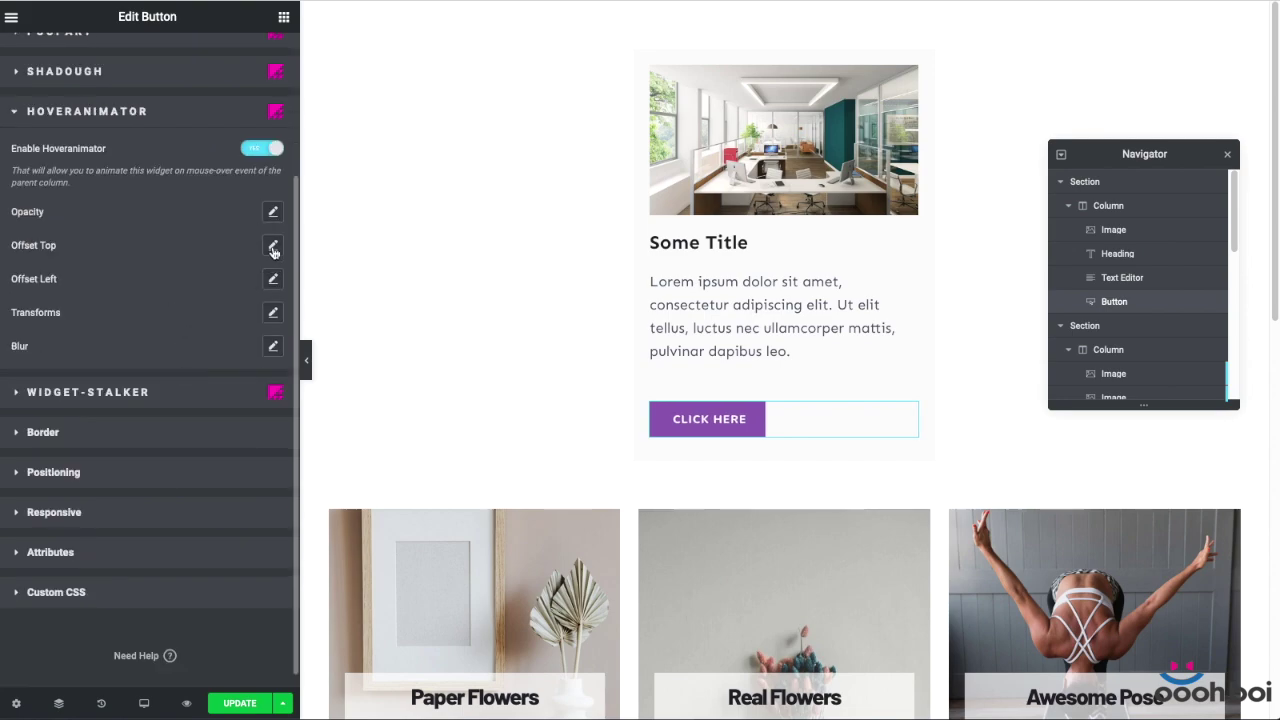
# Set the button's Offset Top Hover to 10 with a Duration of 350
pyautogui.click(273, 248)
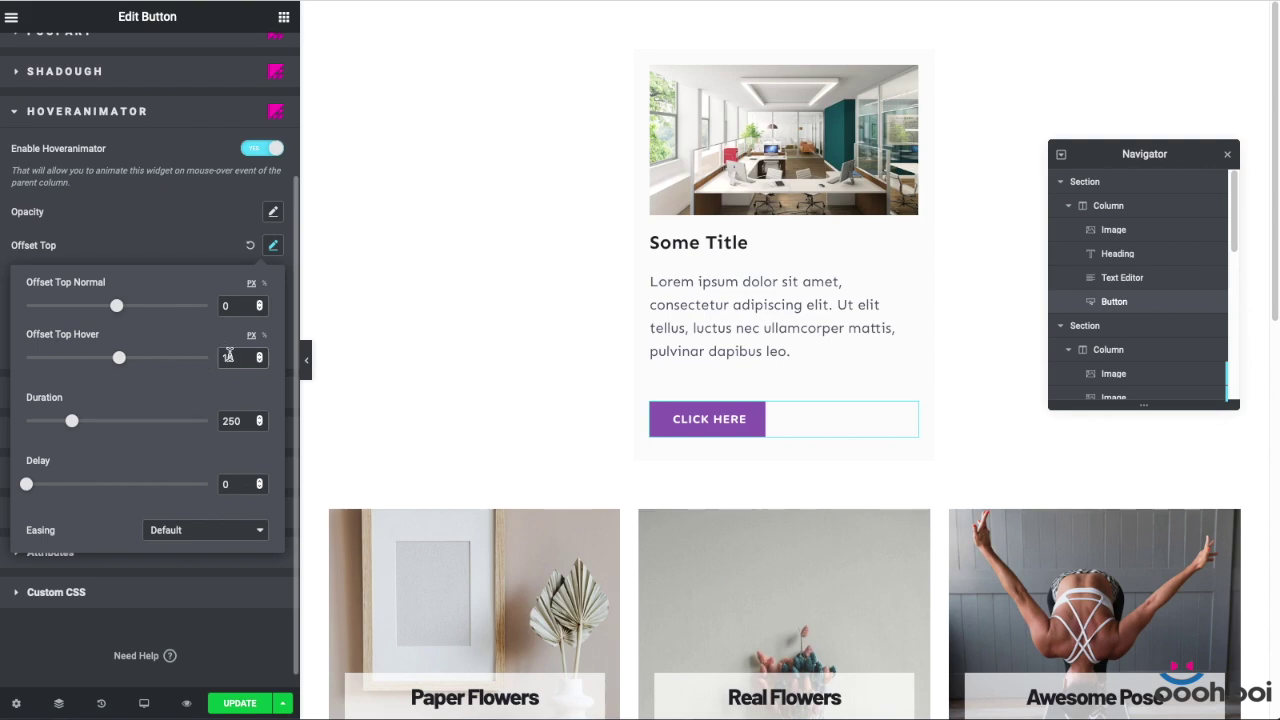
pyautogui.moveTo(229, 421); pyautogui.dragTo(222, 421)
pyautogui.write('3')
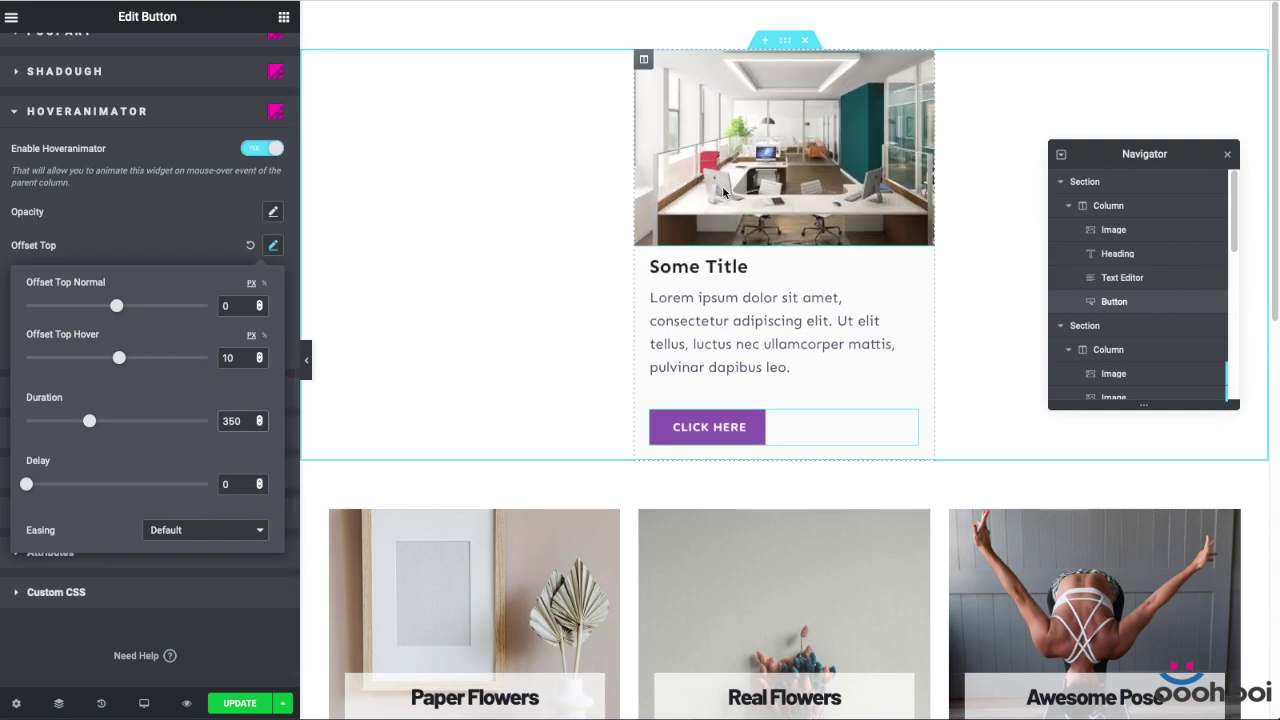
pyautogui.click(141, 241)
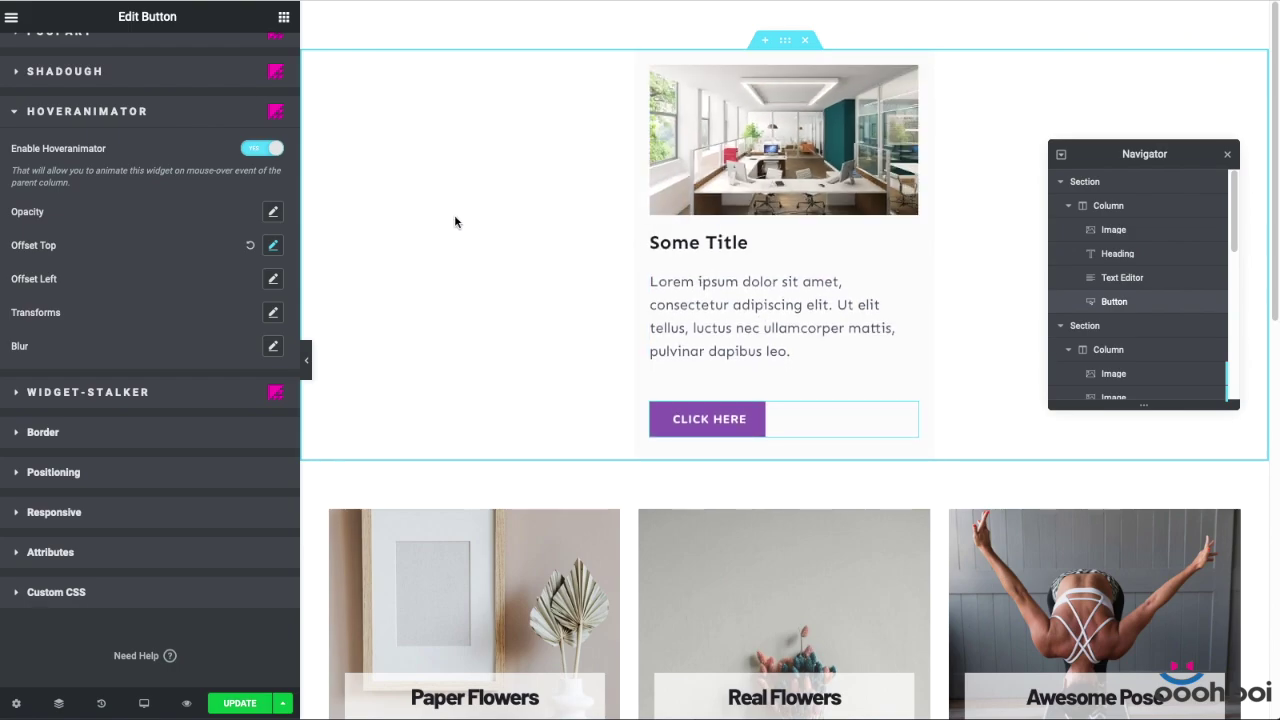
pyautogui.scroll(-3, 460, 210)
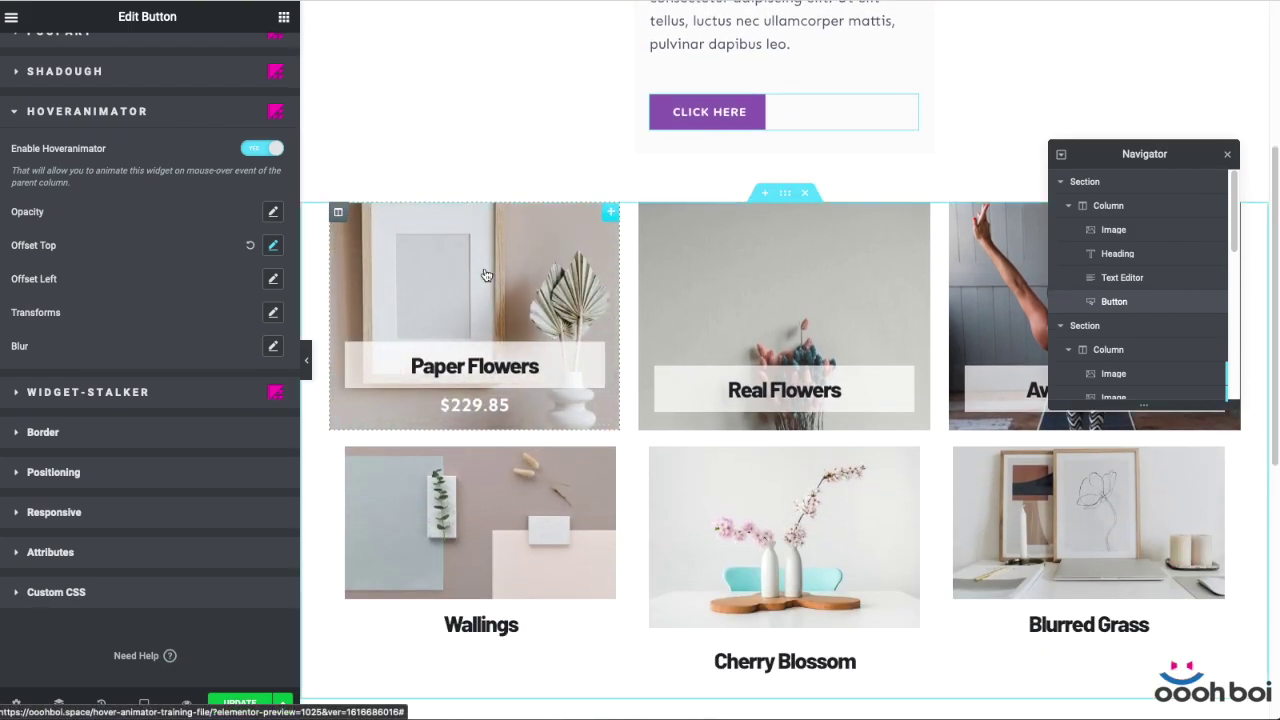
pyautogui.scroll(-1, 486, 390)
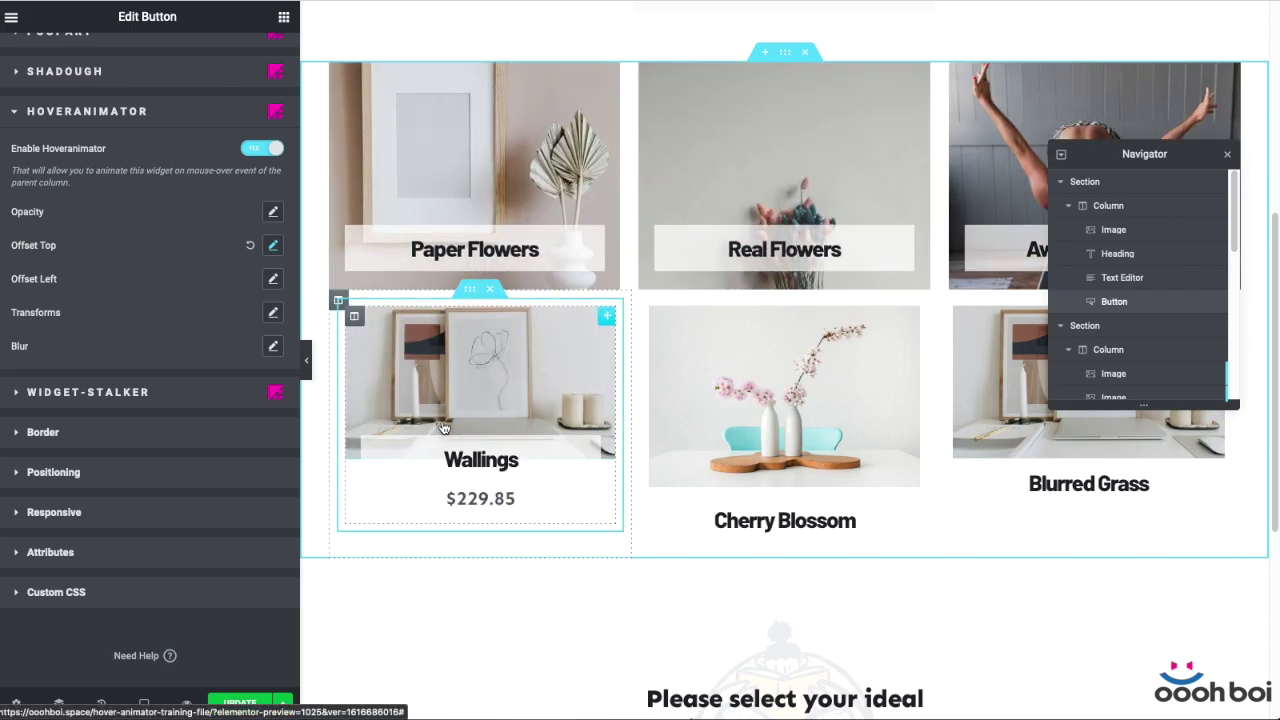
pyautogui.scroll(3, 462, 430)
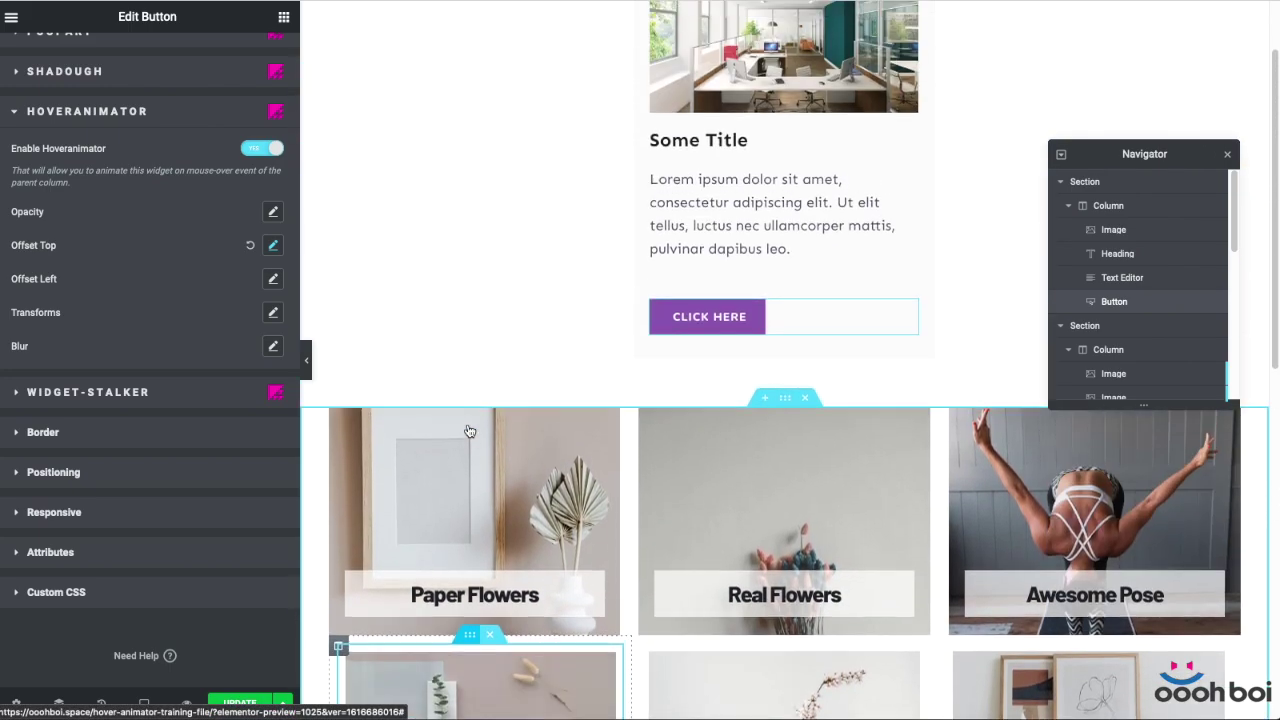
pyautogui.scroll(1, 466, 425)
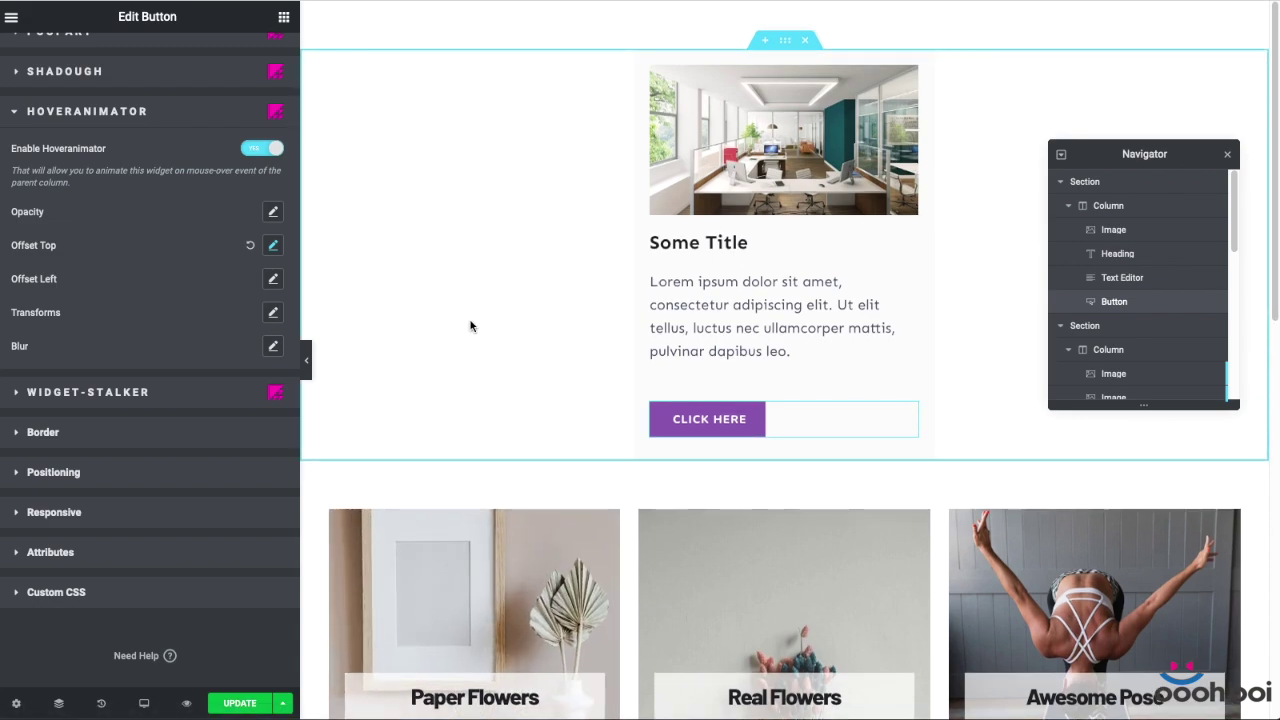
pyautogui.scroll(-1, 471, 357)
pyautogui.scroll(1, 471, 355)
# Apply Reset Style to the card image from its context menu
pyautogui.click(893, 125)
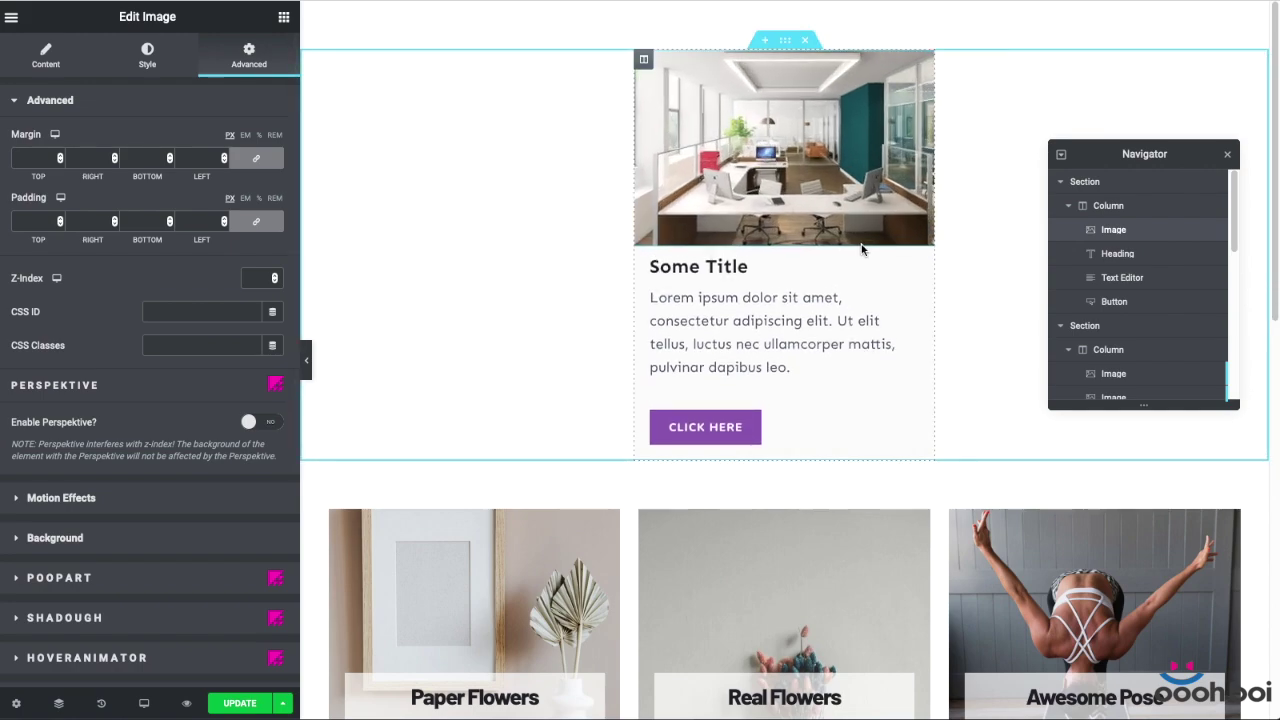
pyautogui.rightClick(741, 133)
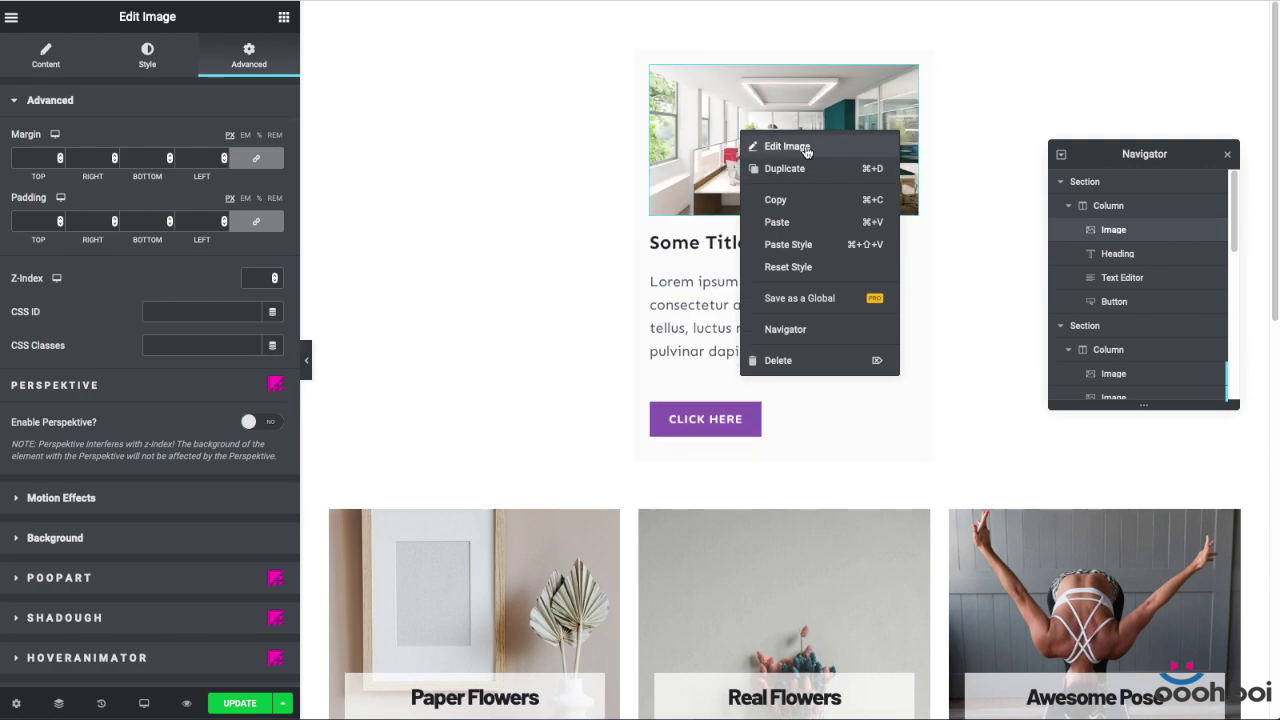
pyautogui.press('Escape')
pyautogui.rightClick(753, 142)
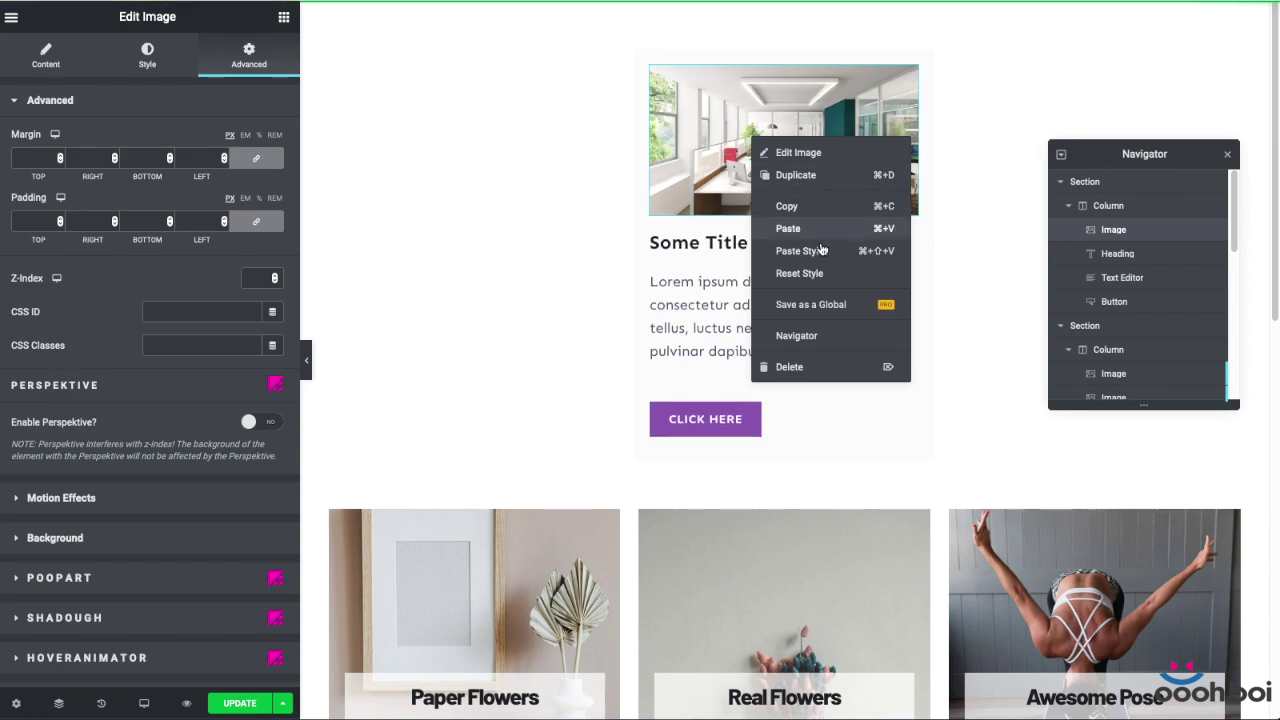
pyautogui.click(824, 274)
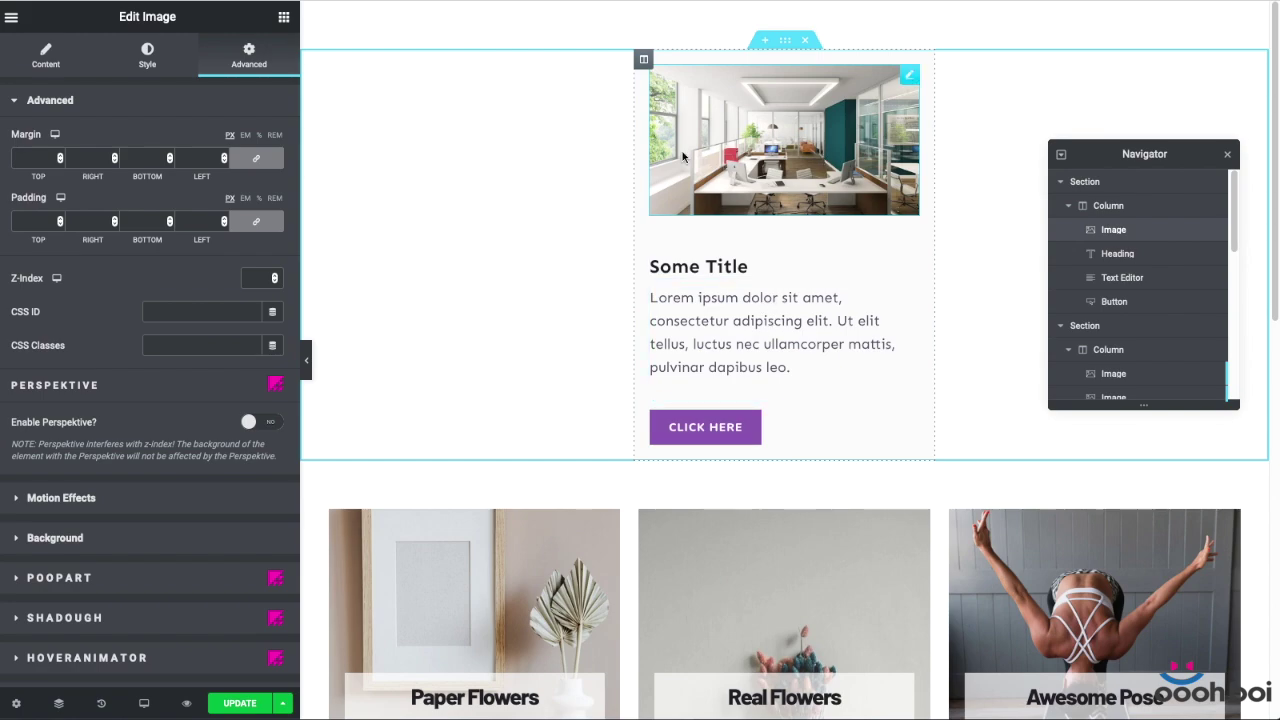
# Position the card image Absolute, oriented Right, with both offsets left at 0
pyautogui.scroll(-5, 136, 210)
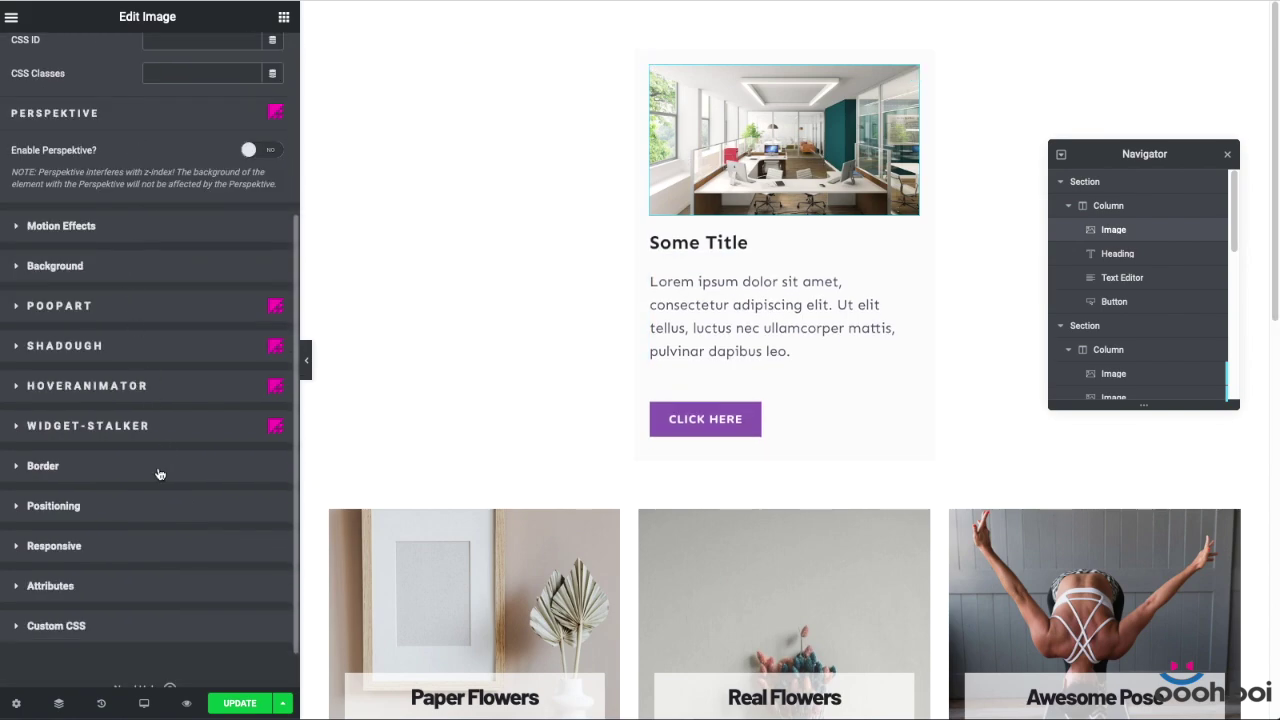
pyautogui.click(157, 510)
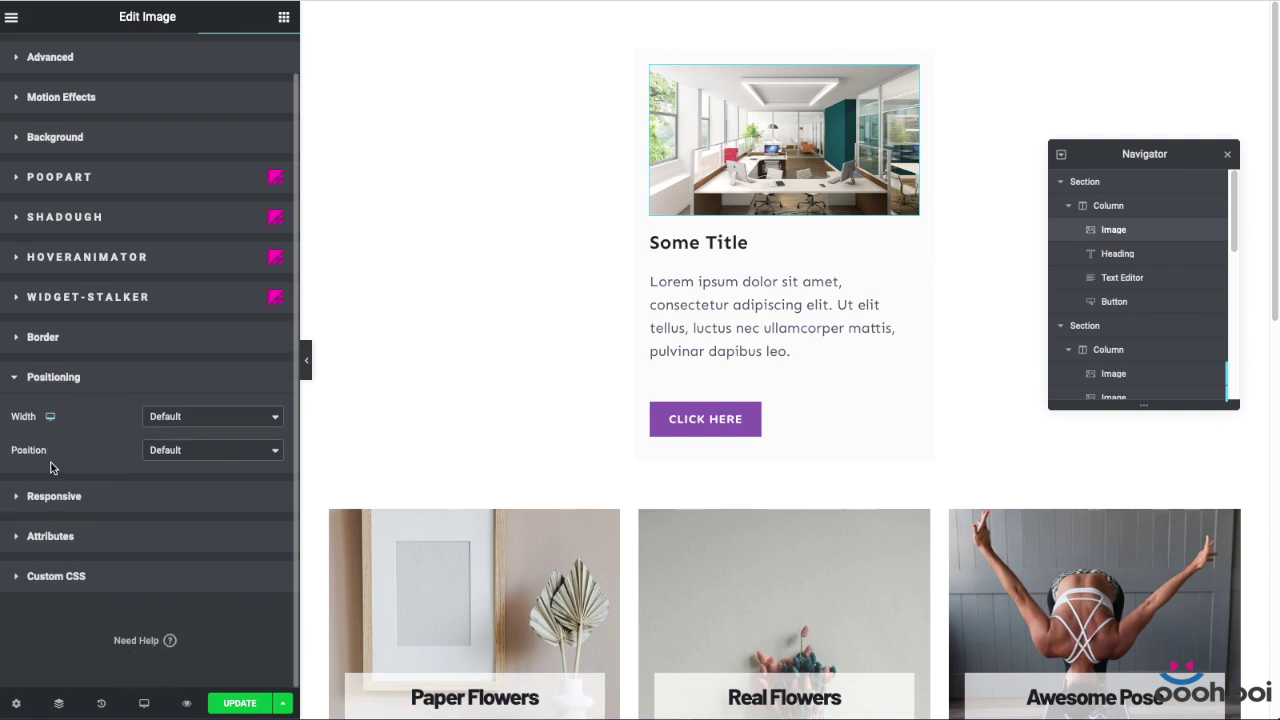
pyautogui.click(186, 454)
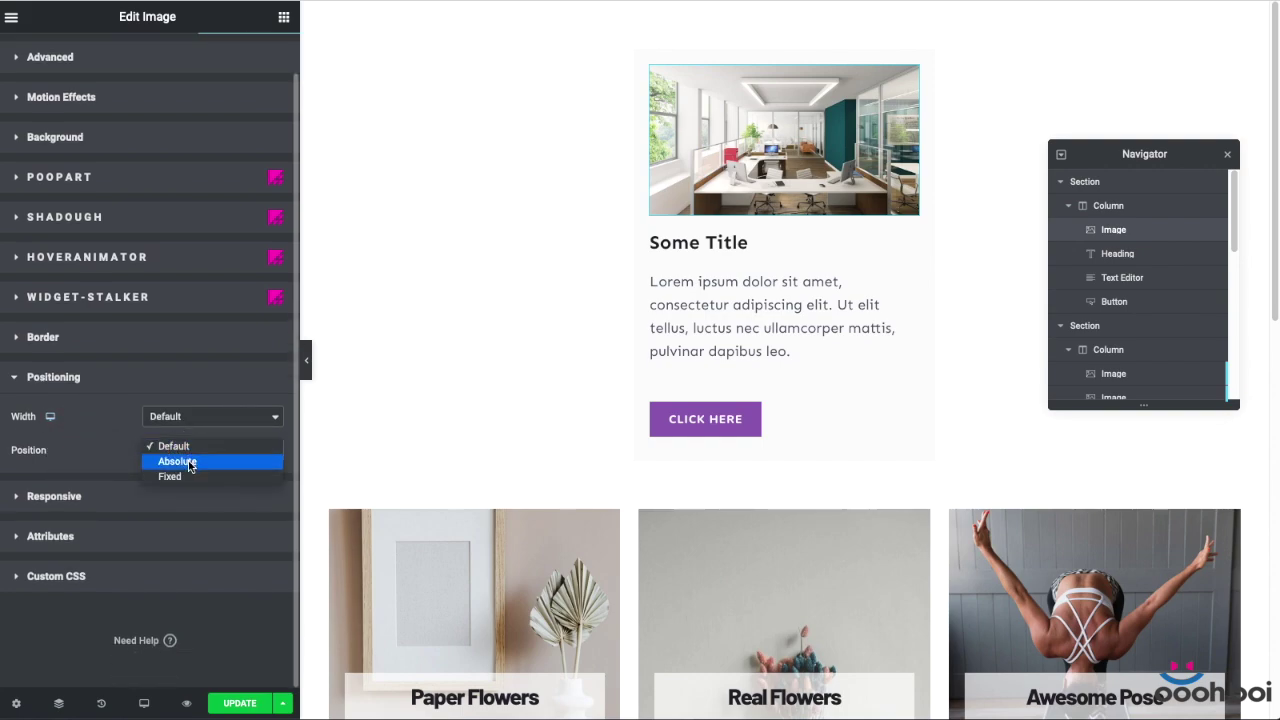
pyautogui.click(177, 461)
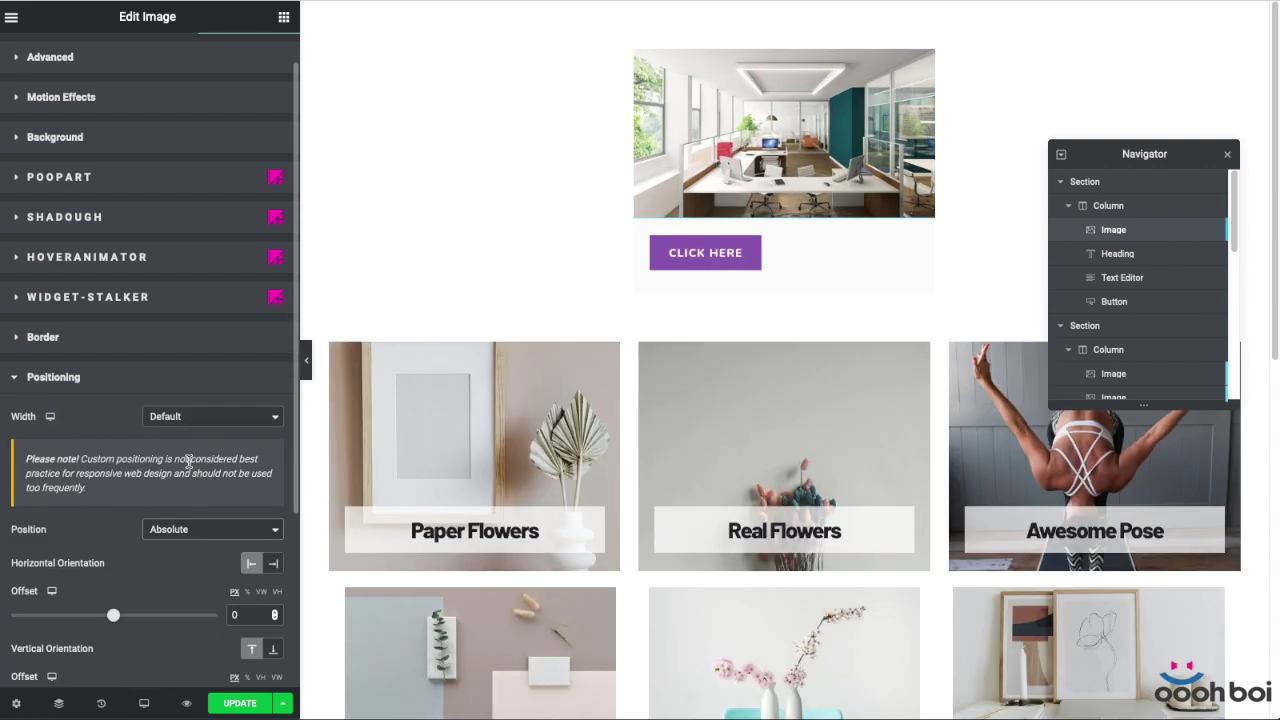
pyautogui.scroll(-4, 185, 420)
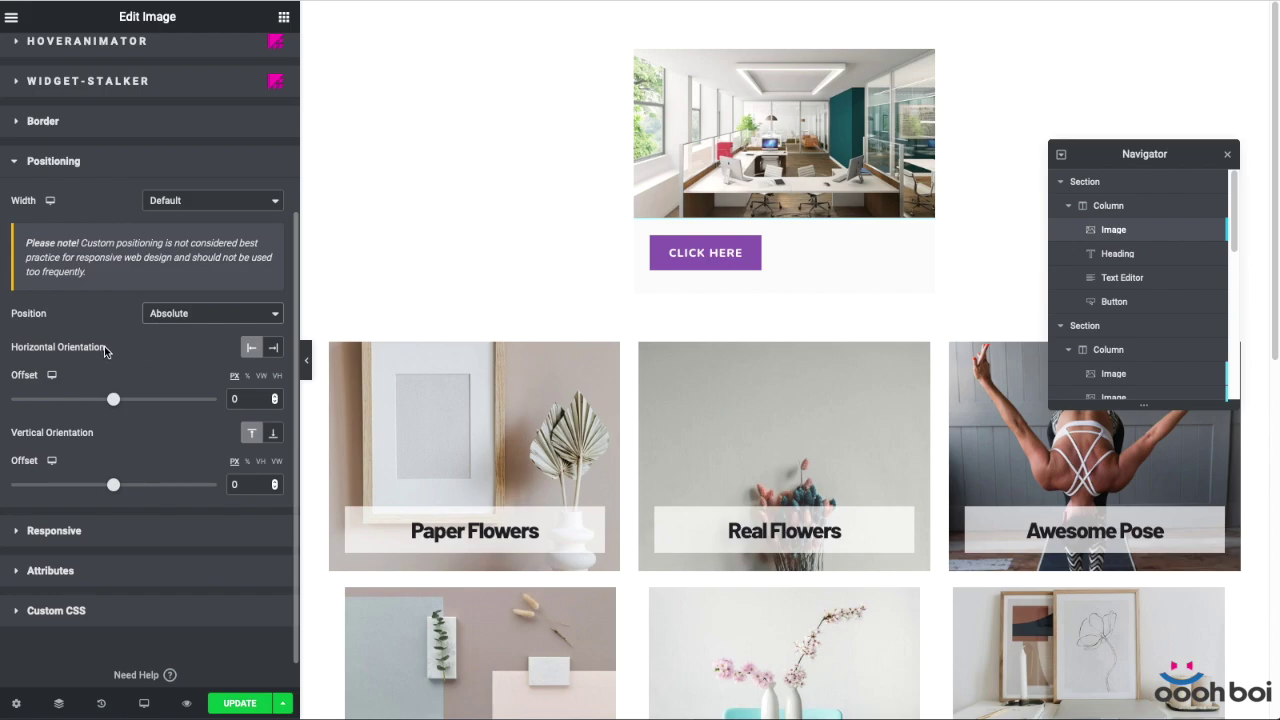
pyautogui.moveTo(105, 349); pyautogui.dragTo(14, 345)
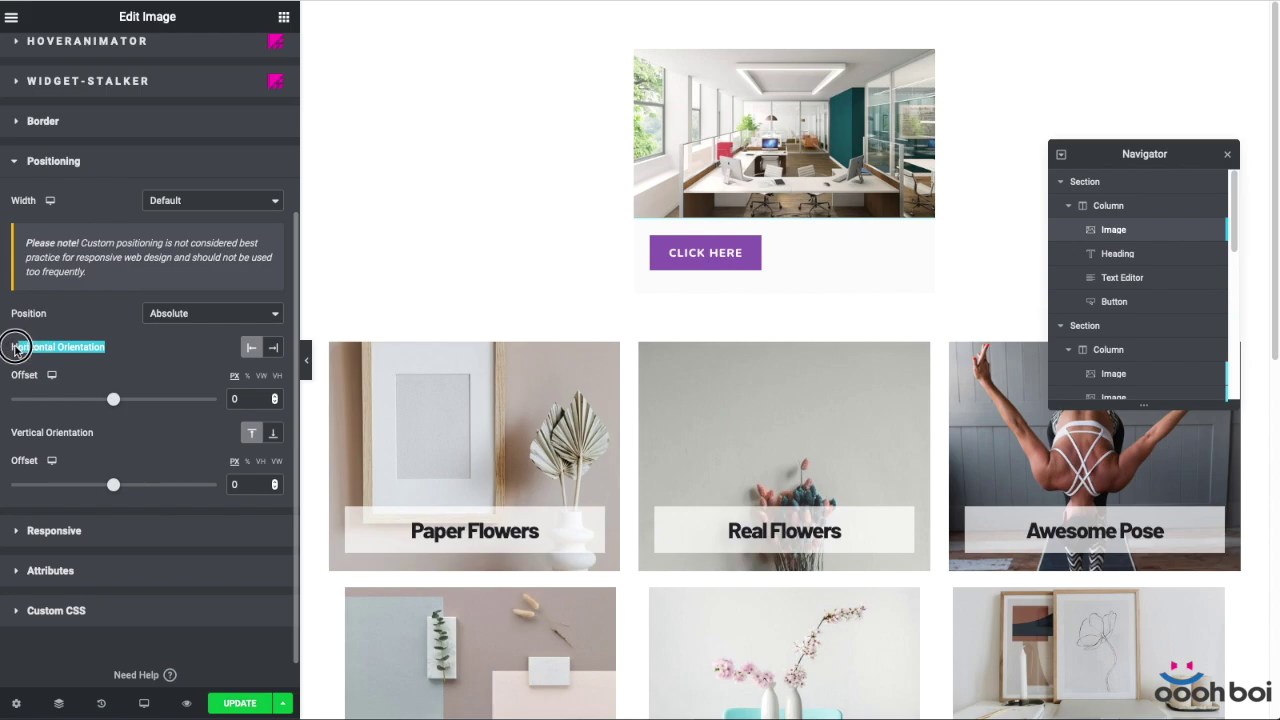
pyautogui.click(144, 348)
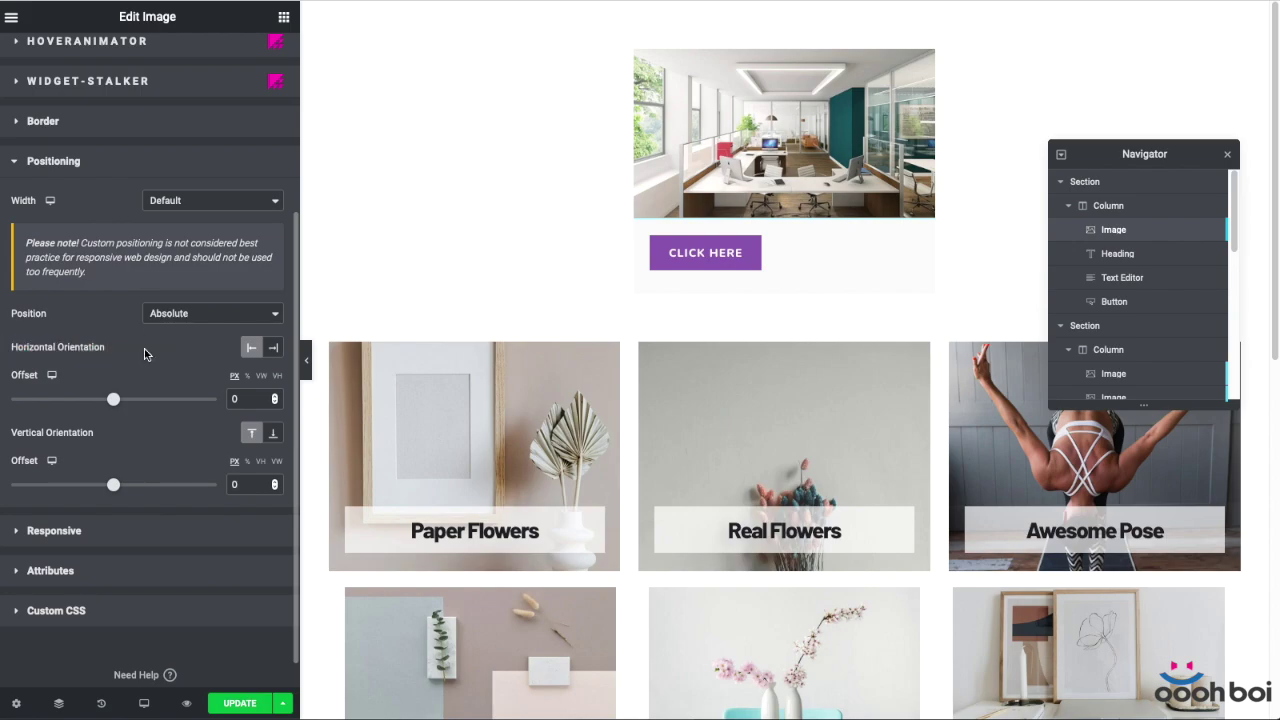
pyautogui.click(275, 348)
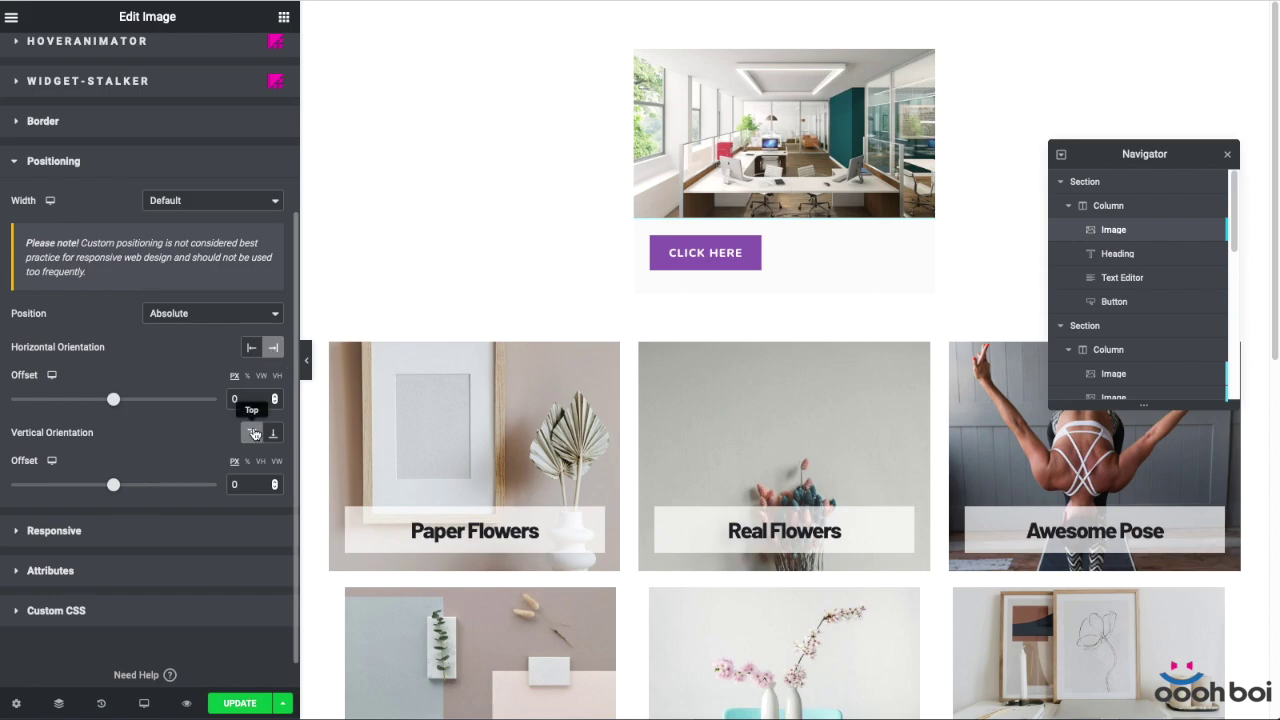
pyautogui.click(250, 484)
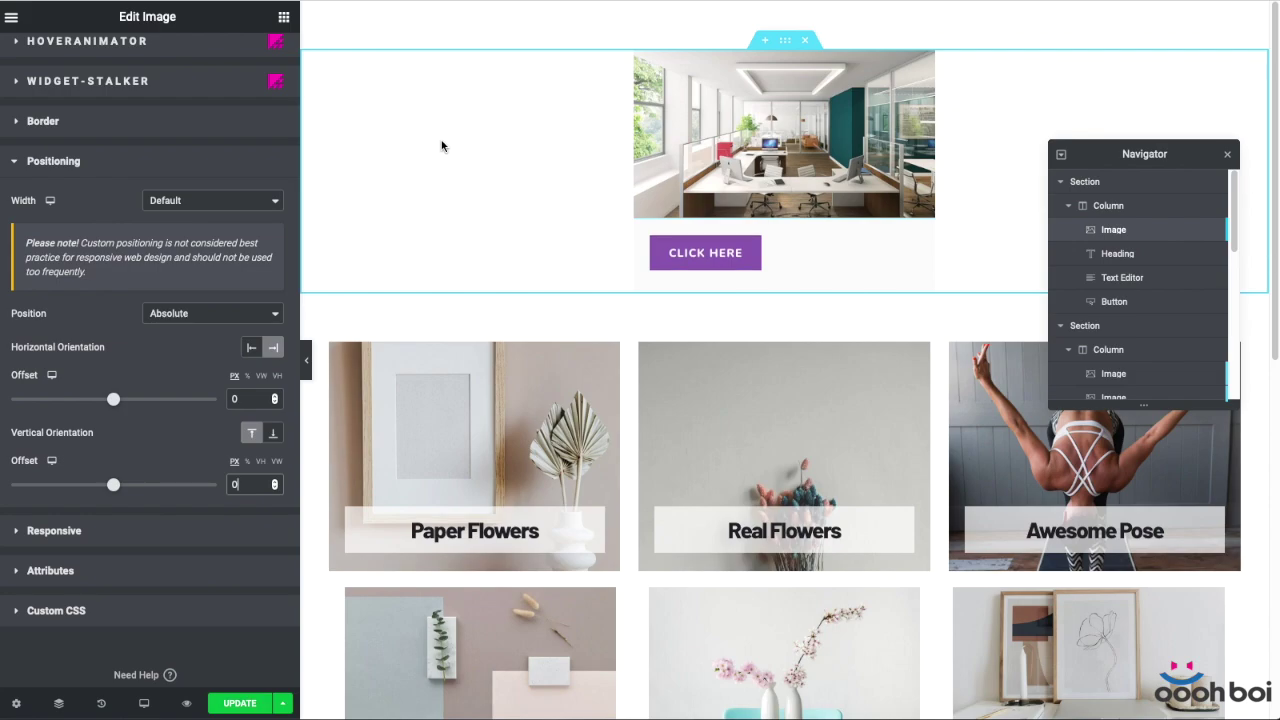
pyautogui.scroll(1, 173, 202)
pyautogui.scroll(5, 173, 214)
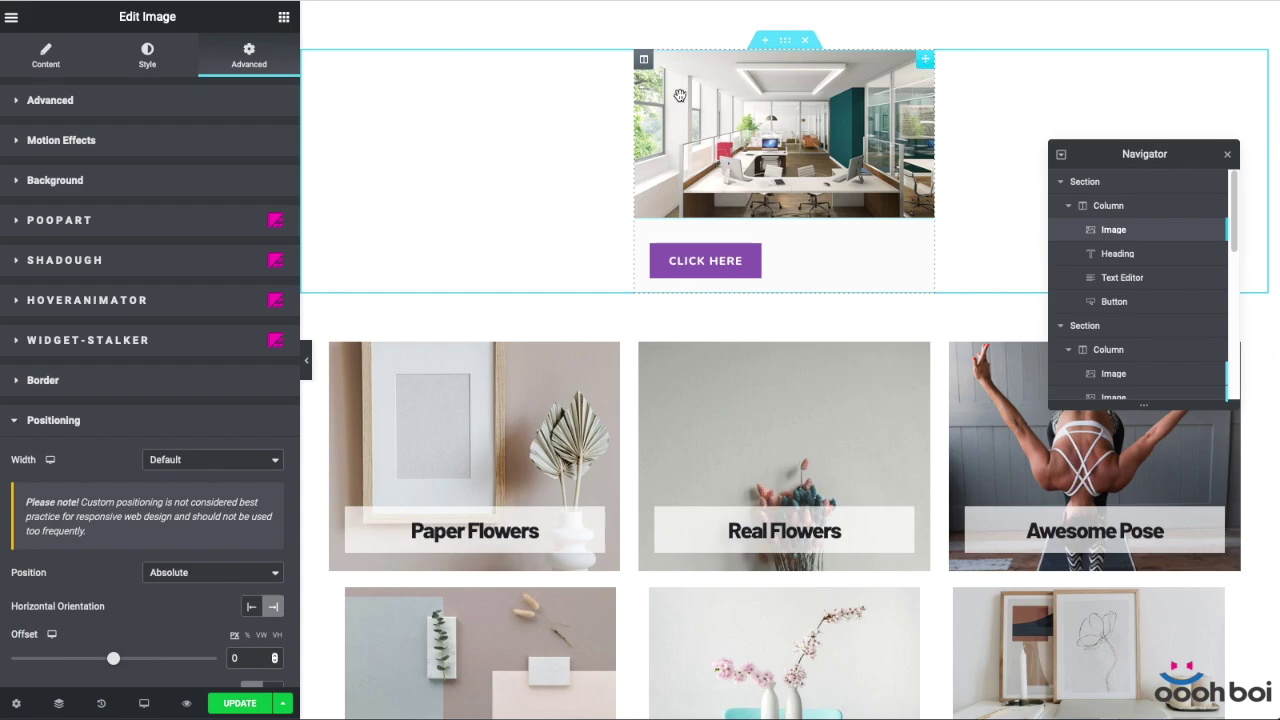
# Reset the card column's padding values to 0 in its Advanced settings
pyautogui.click(644, 59)
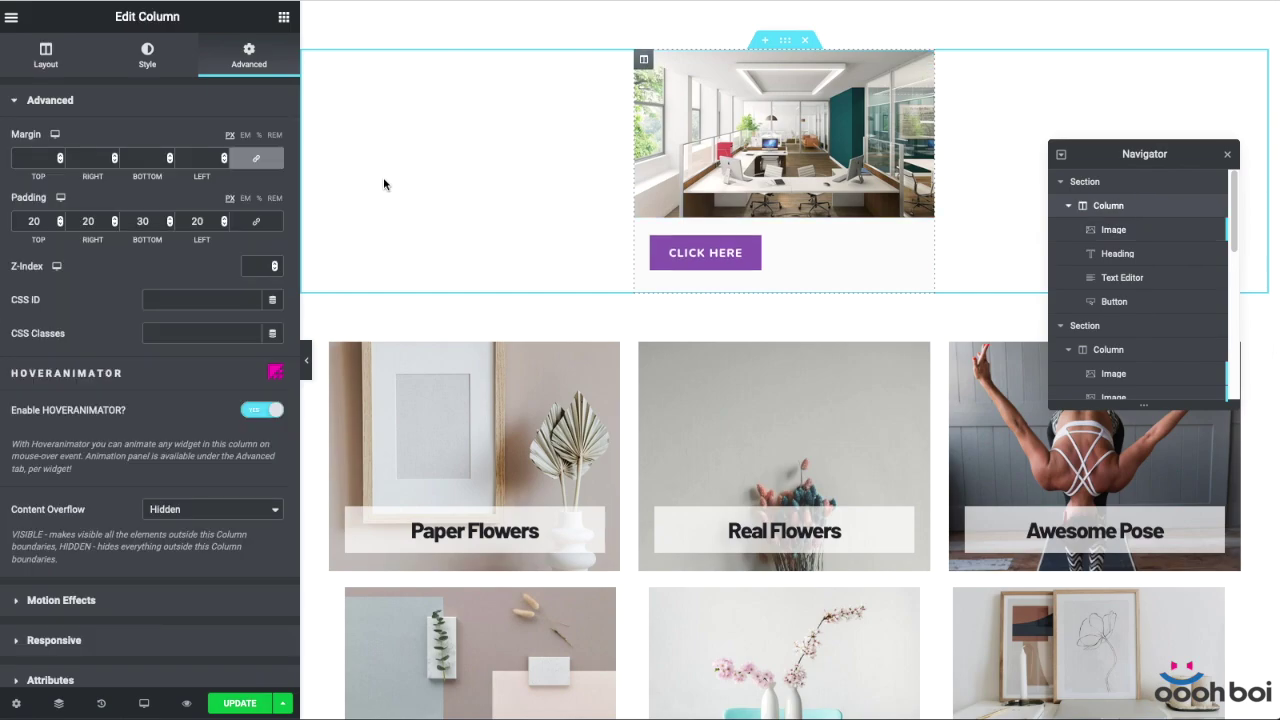
pyautogui.doubleClick(36, 221)
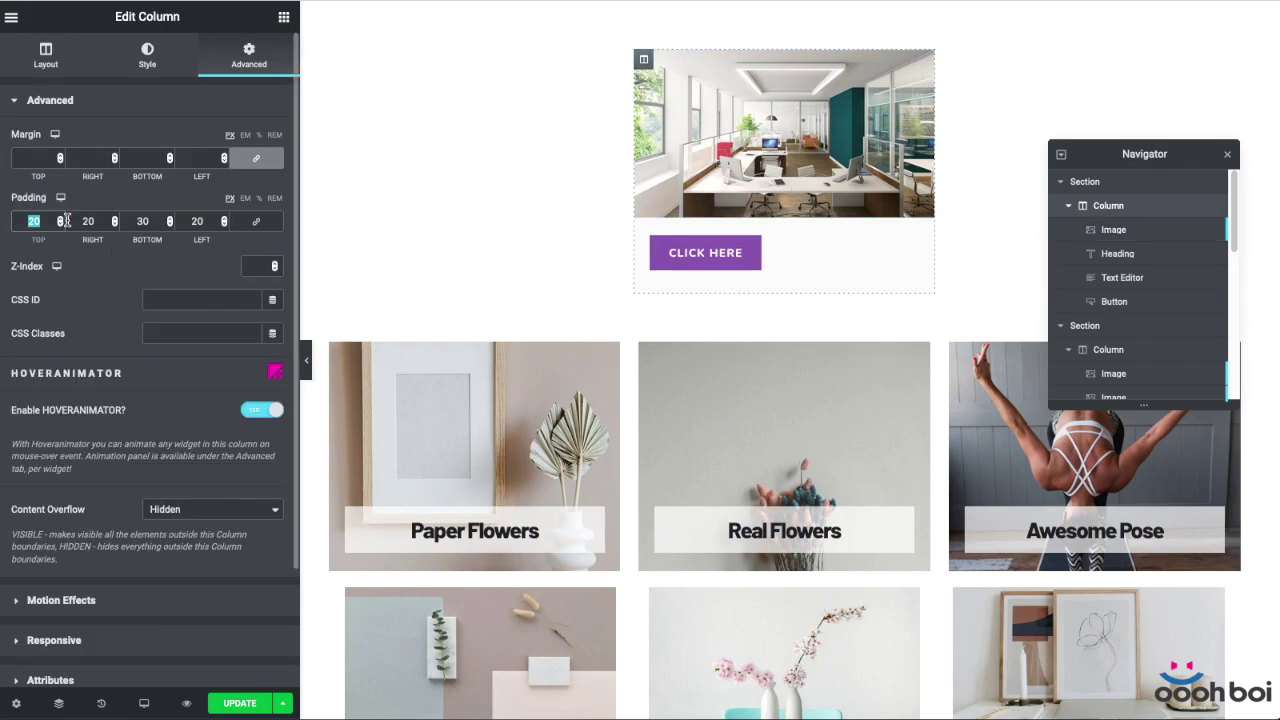
pyautogui.doubleClick(92, 221)
pyautogui.doubleClick(150, 221)
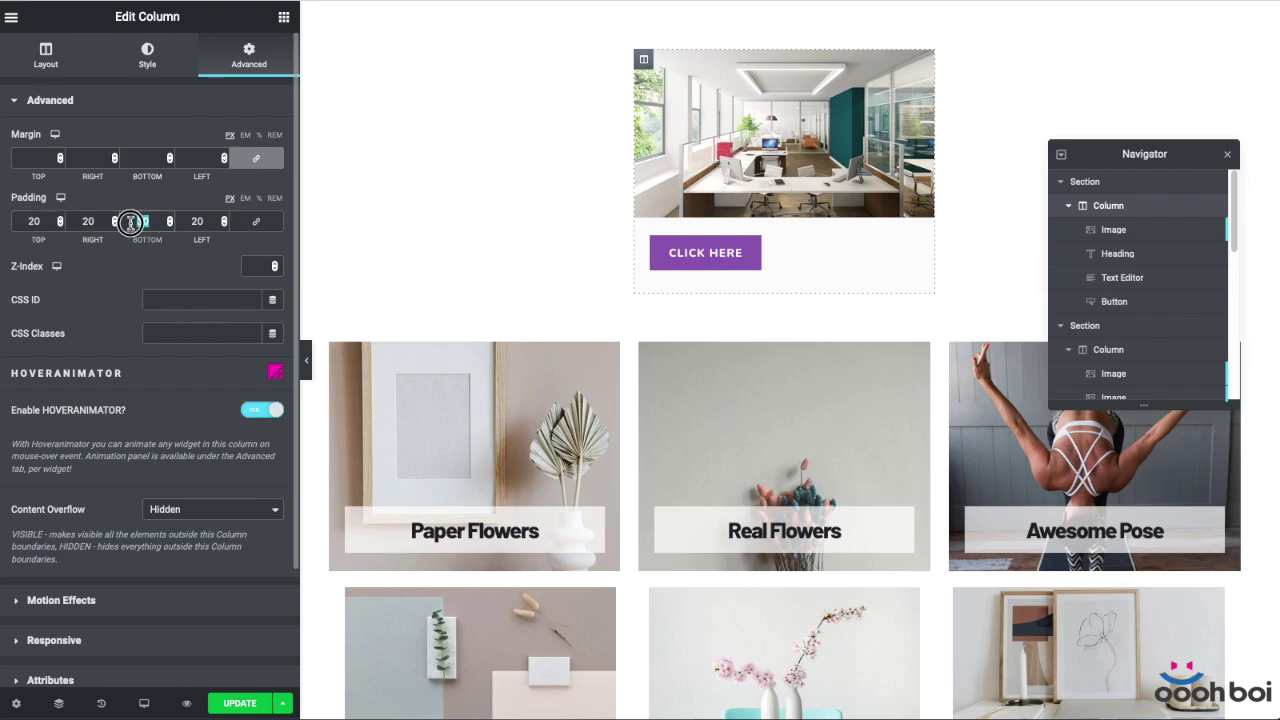
pyautogui.doubleClick(201, 221)
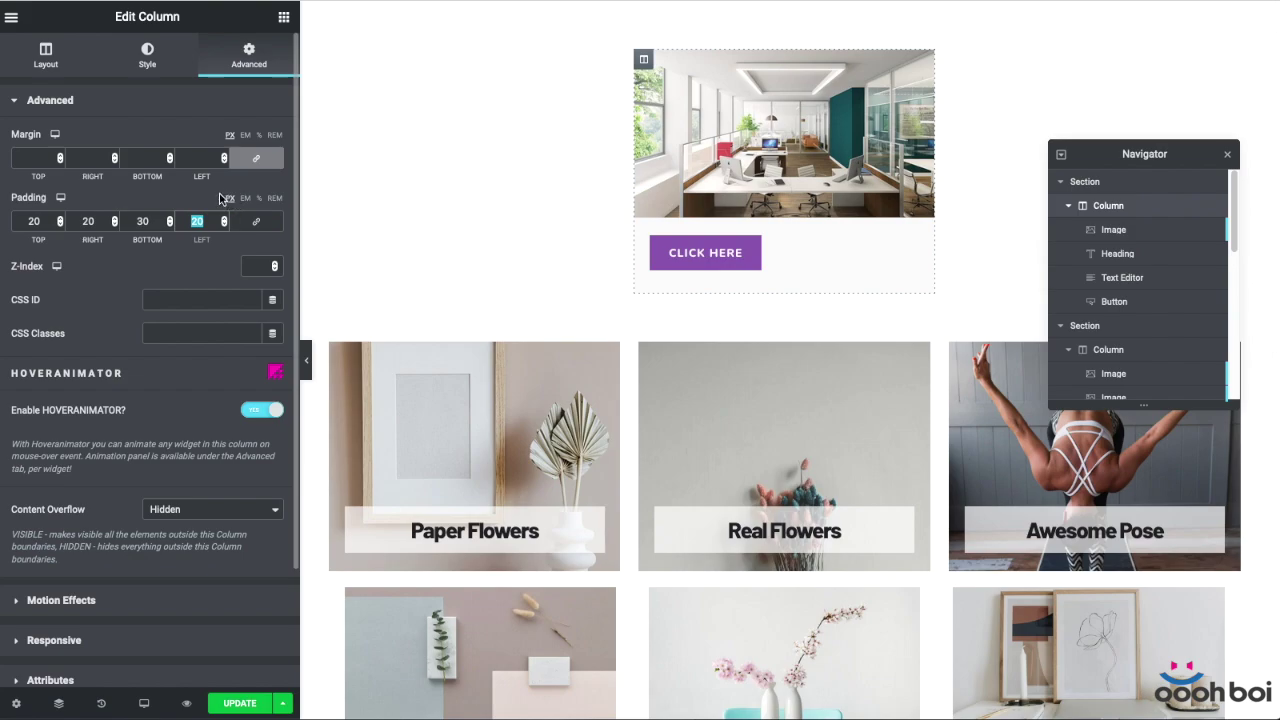
pyautogui.click(253, 224)
pyautogui.press('BackSpace')
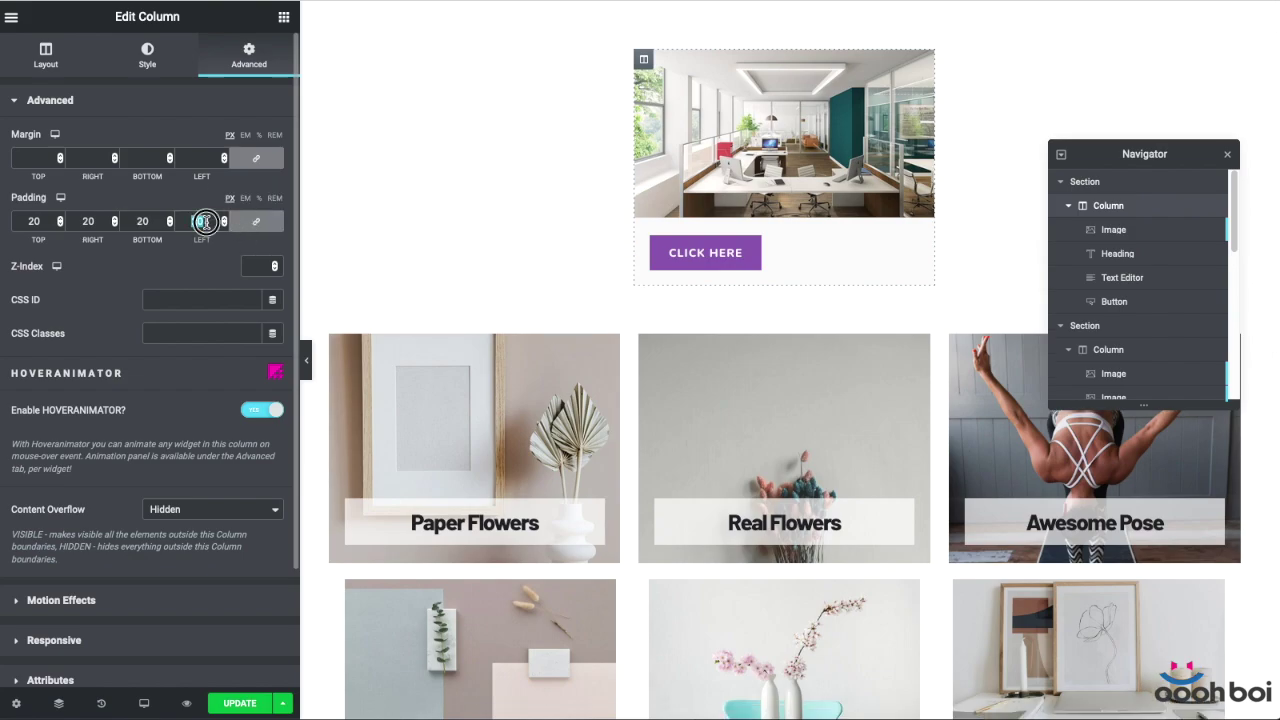
pyautogui.write('0')
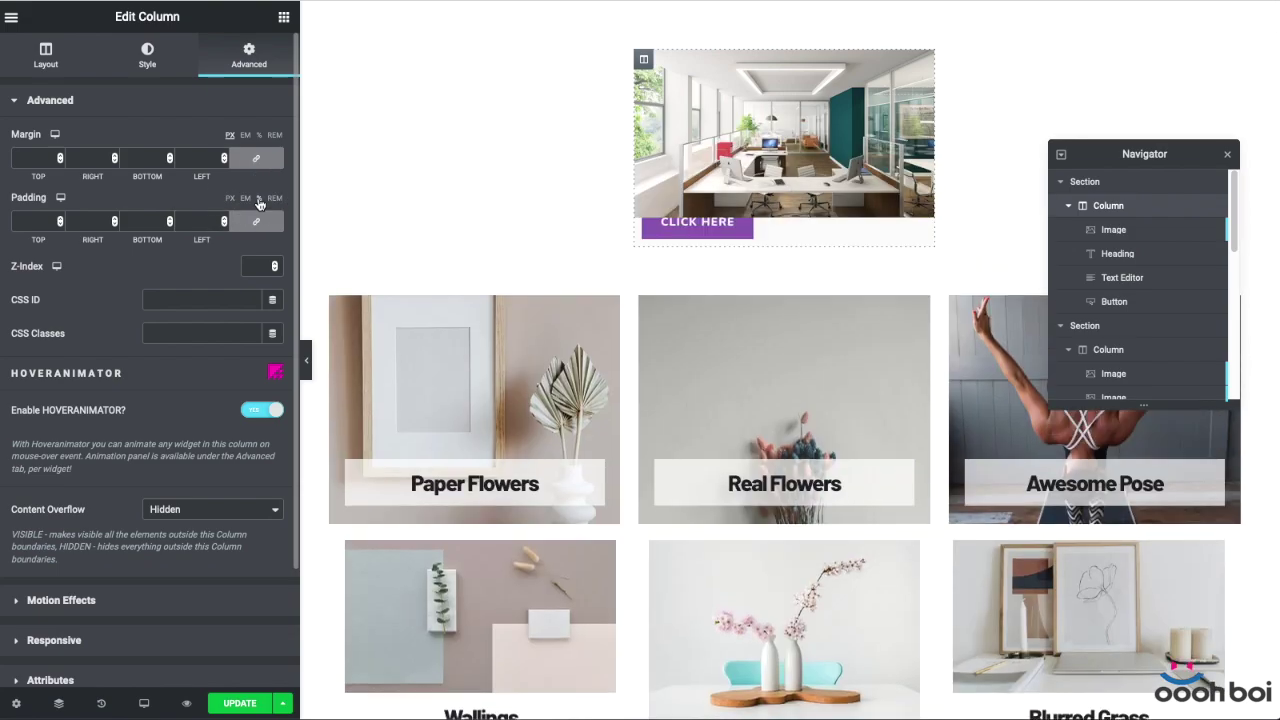
# Enter column padding of 60 top, 5 right, 7 bottom and 5 left
pyautogui.click(49, 224)
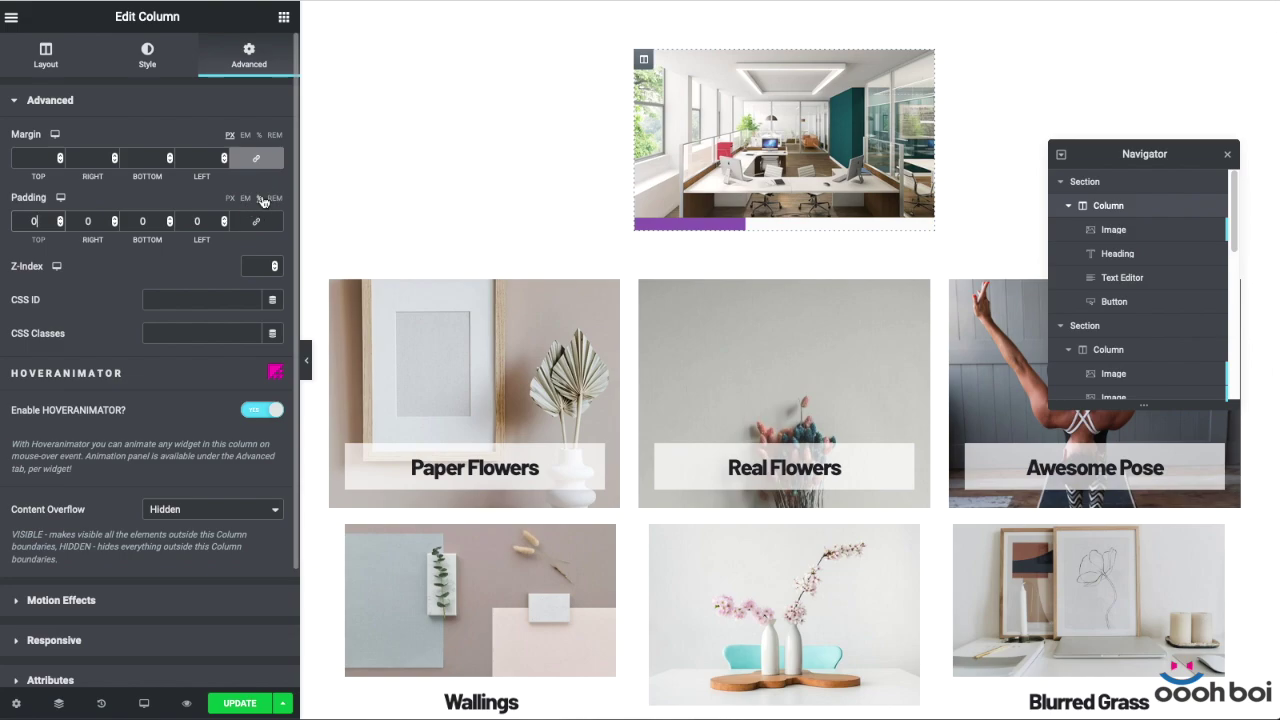
pyautogui.doubleClick(48, 224)
pyautogui.write('60')
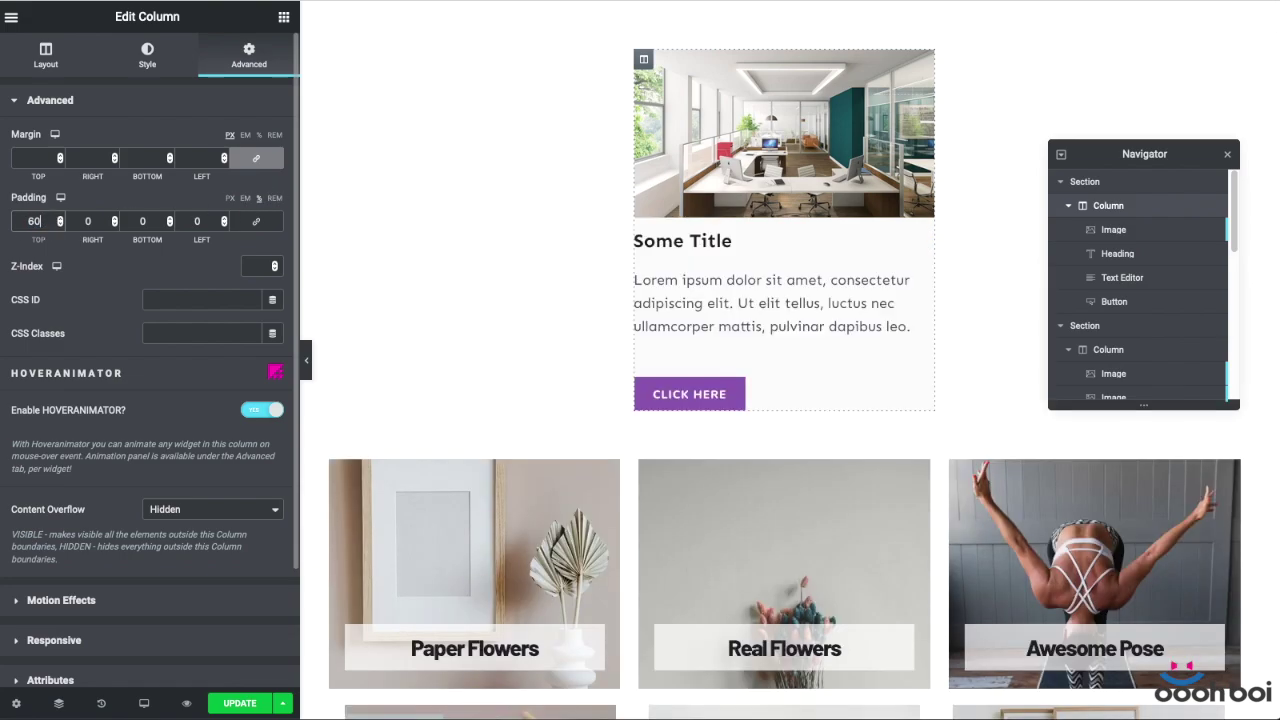
pyautogui.doubleClick(91, 222)
pyautogui.doubleClick(144, 221)
pyautogui.write('10')
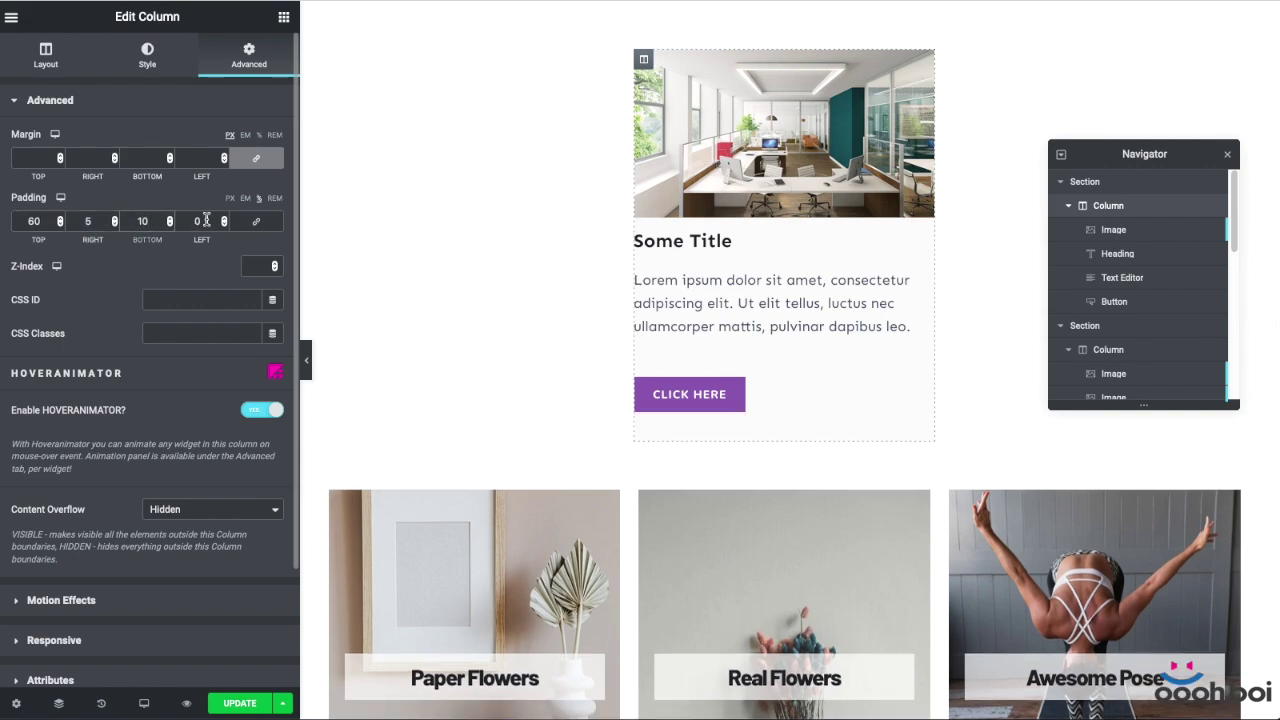
pyautogui.doubleClick(197, 221)
pyautogui.write('5')
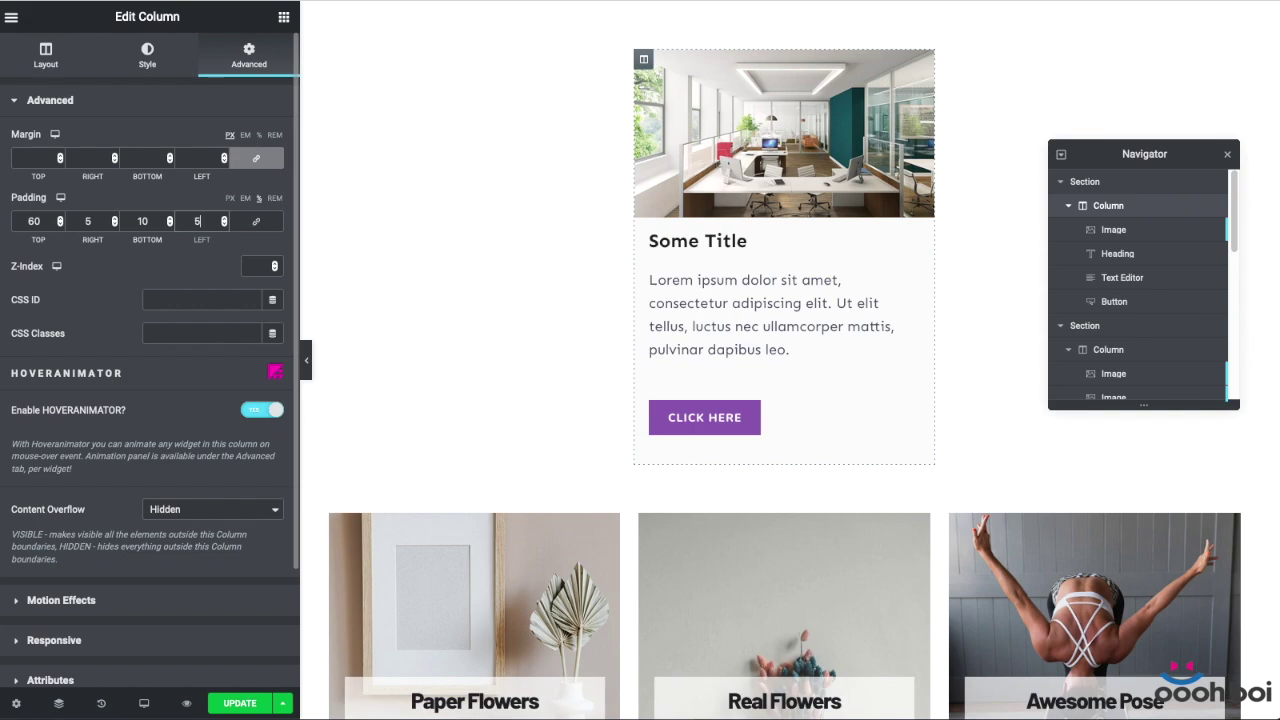
pyautogui.click(169, 225)
pyautogui.click(169, 225)
pyautogui.click(169, 225)
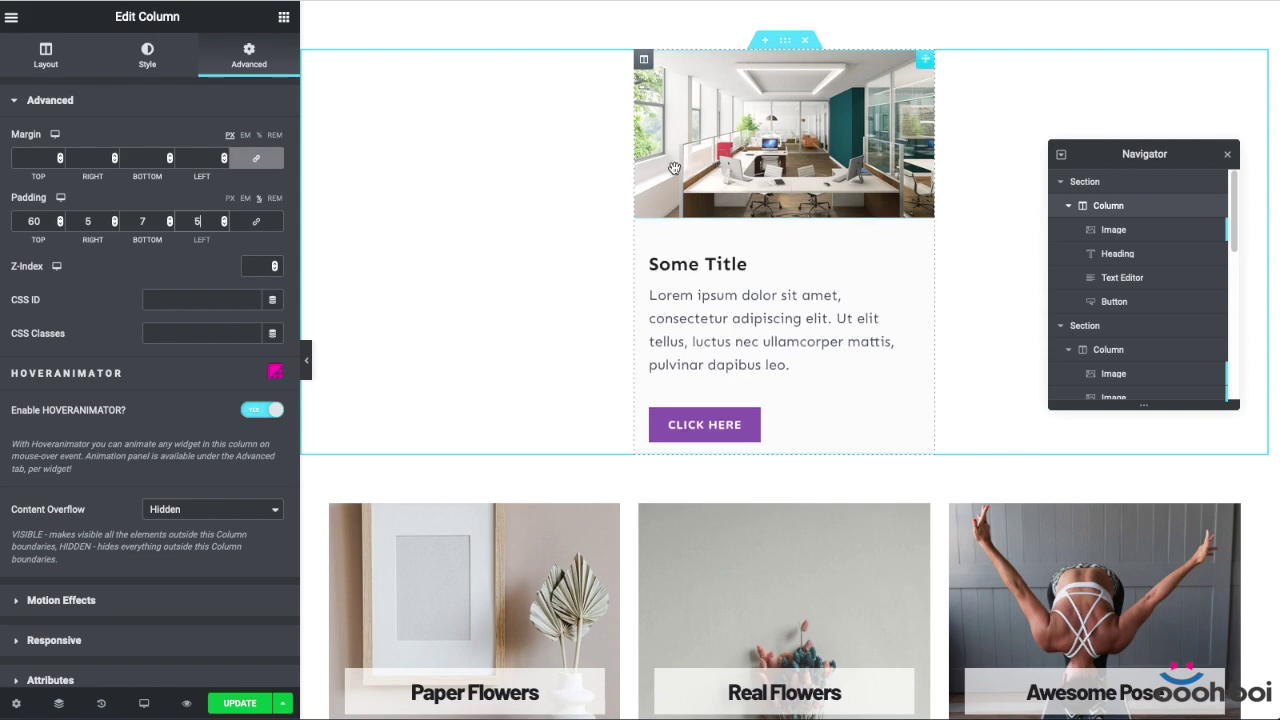
# Duplicate the office photo widget and select the second copy in the Navigator
pyautogui.click(914, 74)
pyautogui.rightClick(826, 102)
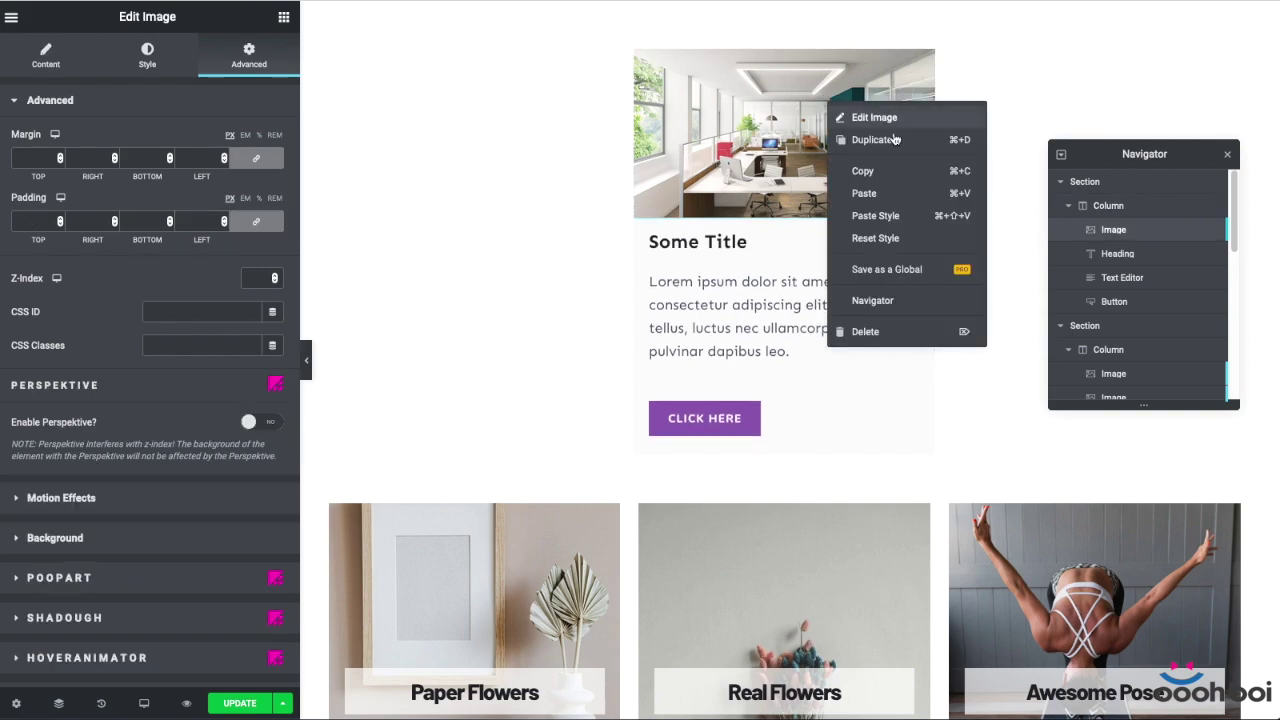
pyautogui.click(893, 139)
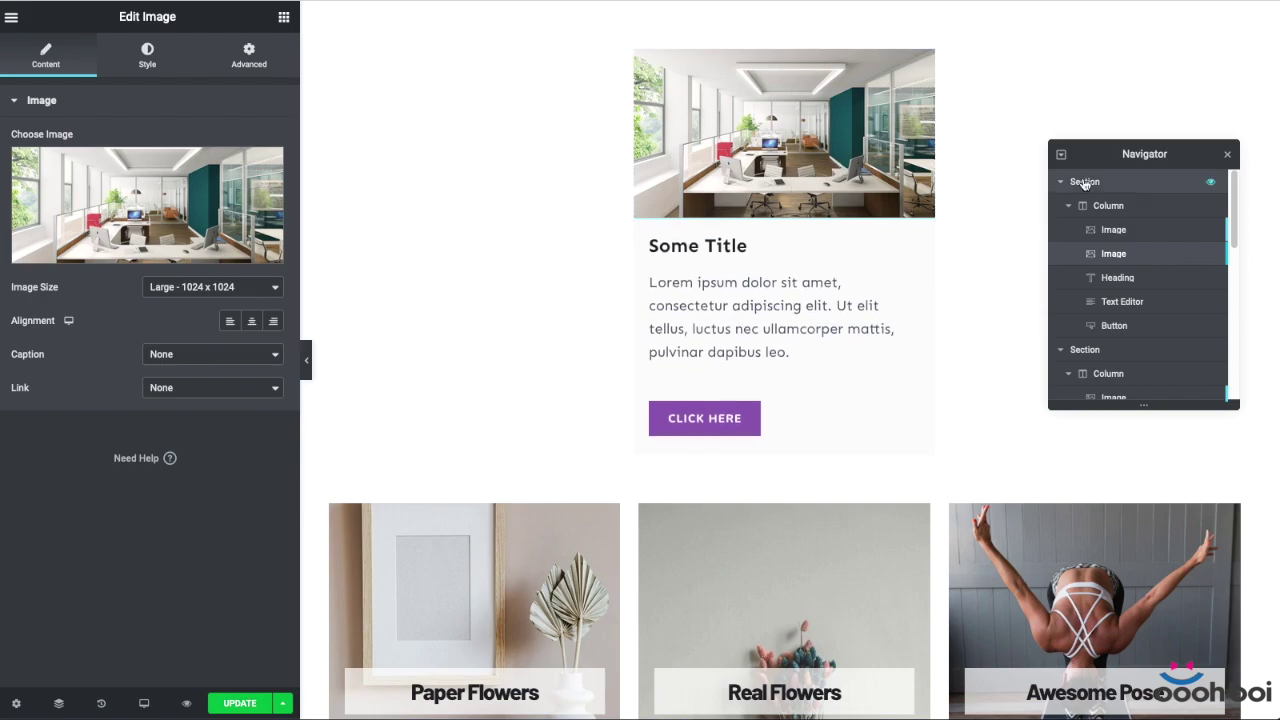
pyautogui.click(1143, 230)
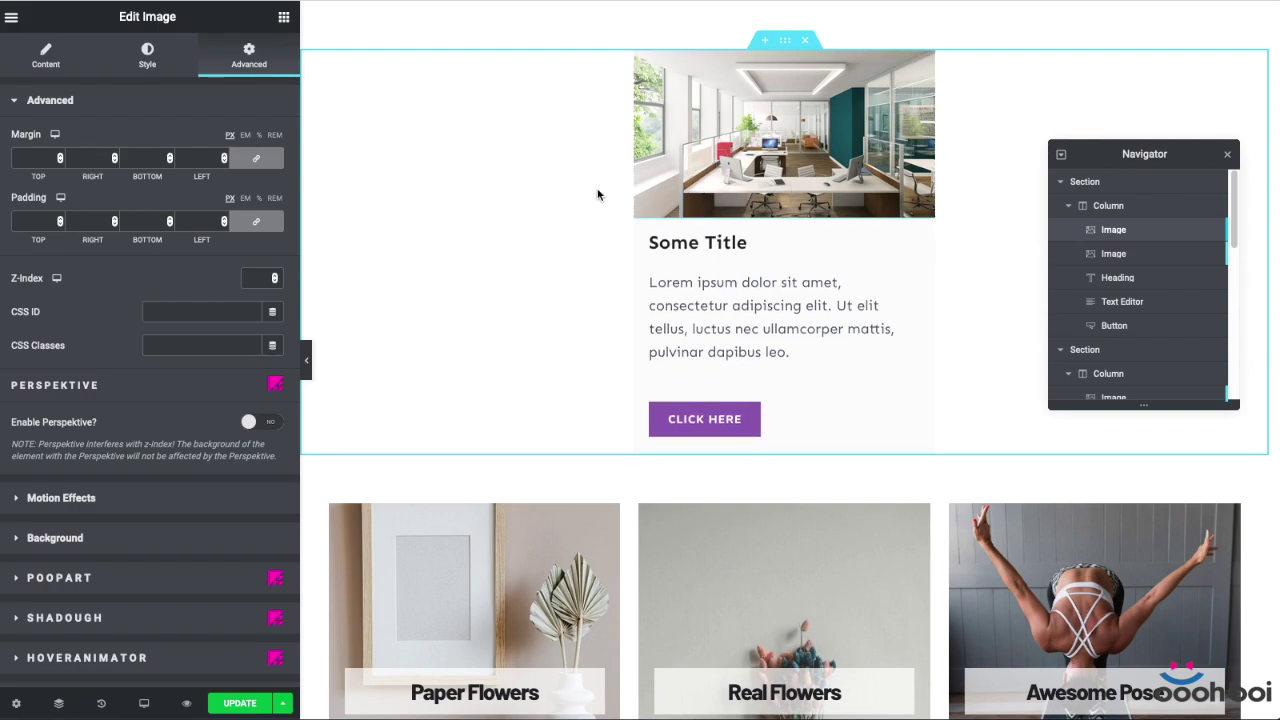
pyautogui.click(1126, 254)
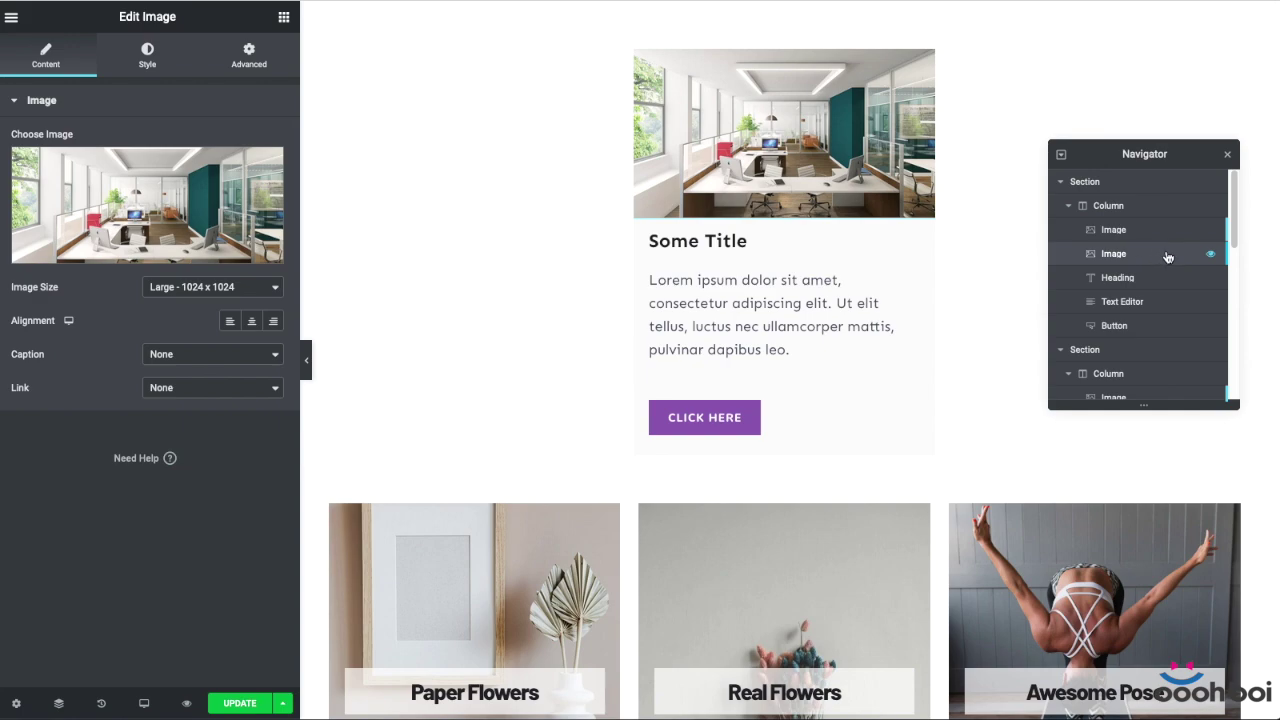
# Swap the second image for the flat-lay photo pexels-edward-jenner-4249938.jpg from the Media Library
pyautogui.click(190, 208)
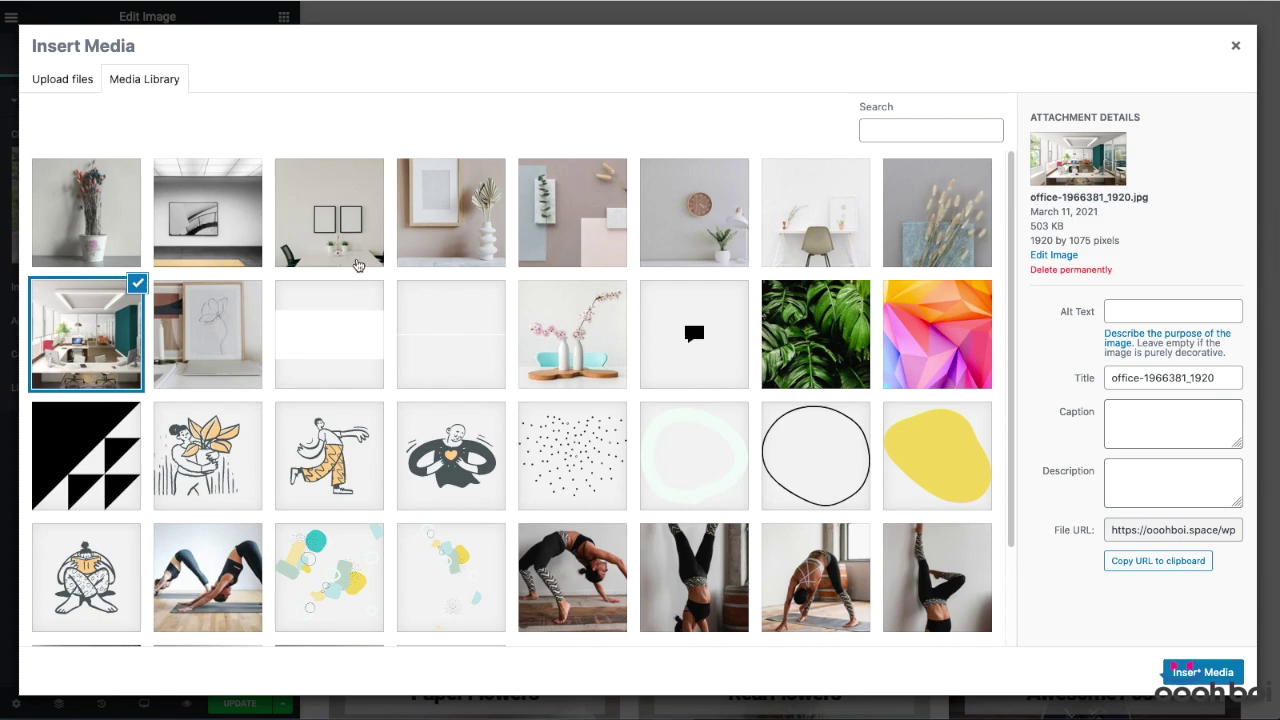
pyautogui.scroll(-2, 516, 442)
pyautogui.scroll(2, 300, 340)
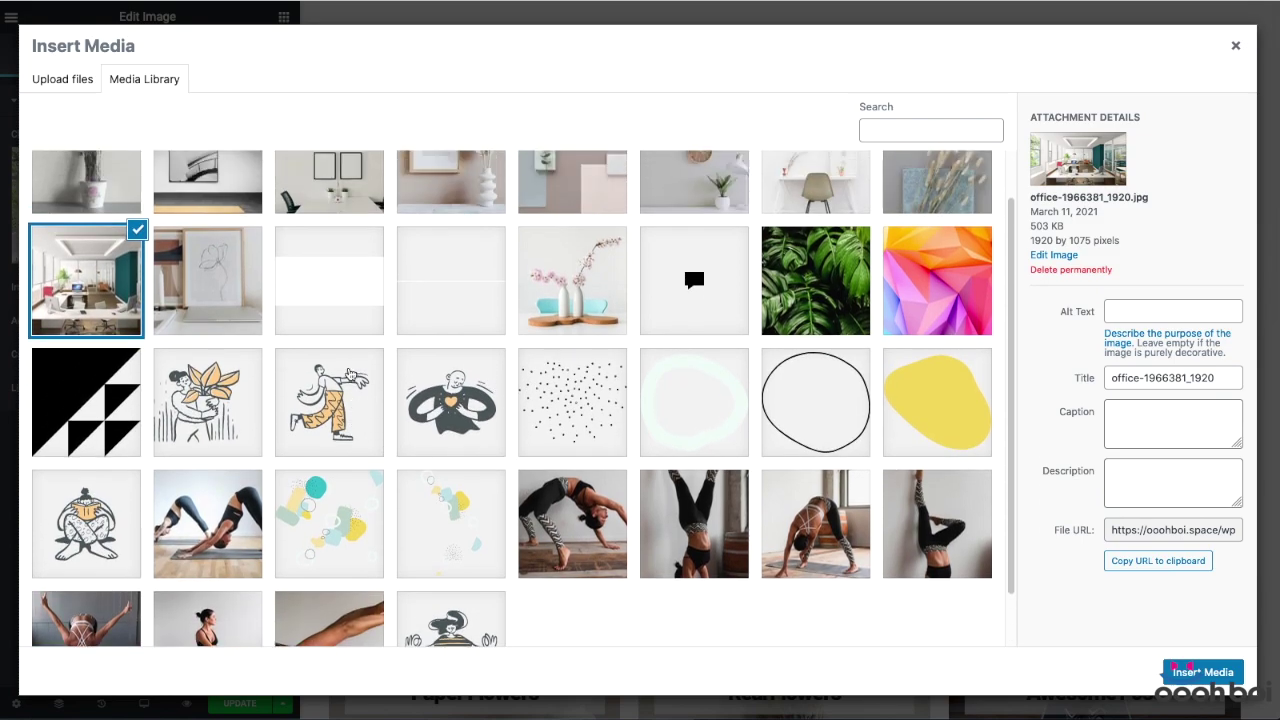
pyautogui.click(545, 226)
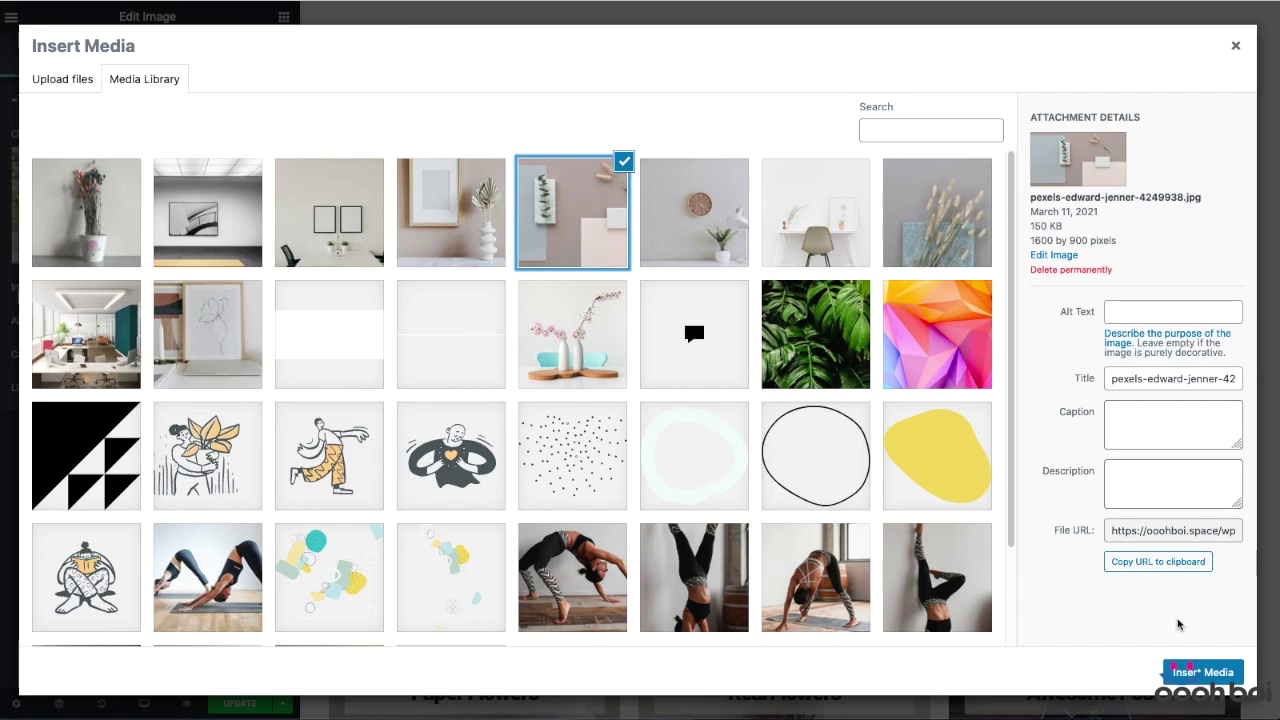
pyautogui.click(1197, 674)
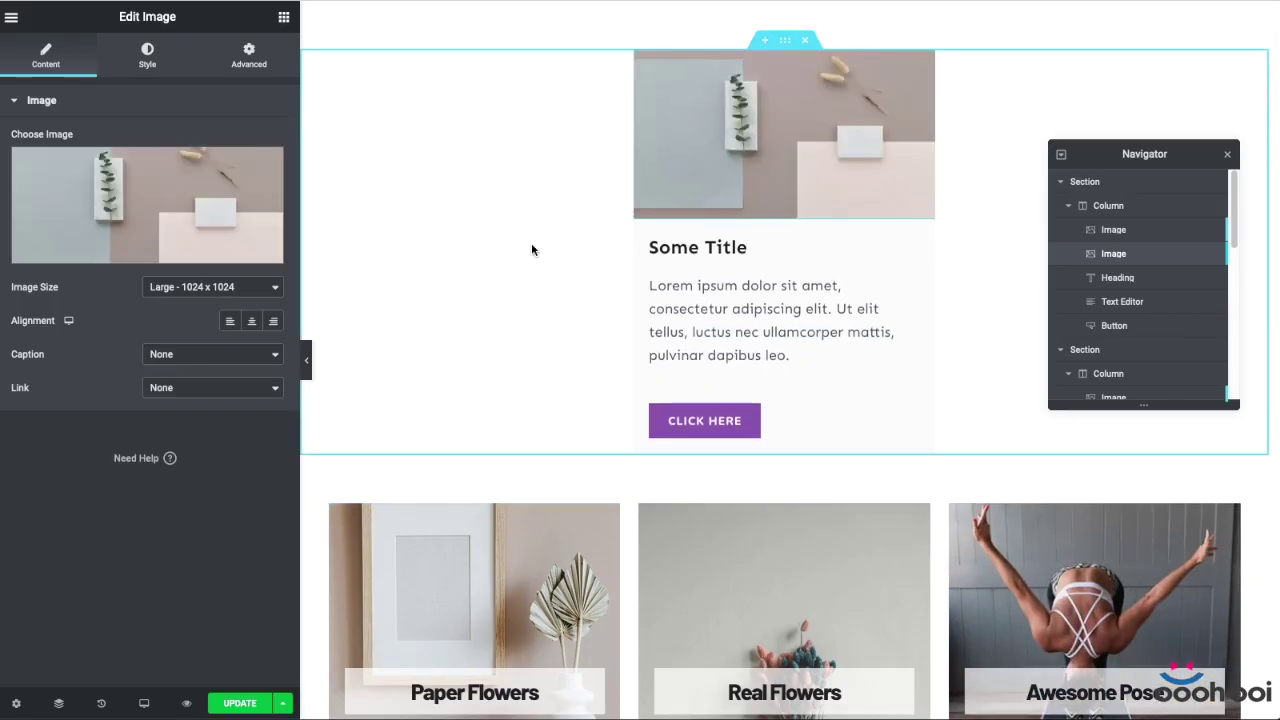
# Enable Hover Animator on the second image with a normal Offset Left of 100%
pyautogui.click(249, 56)
pyautogui.scroll(-5, 170, 320)
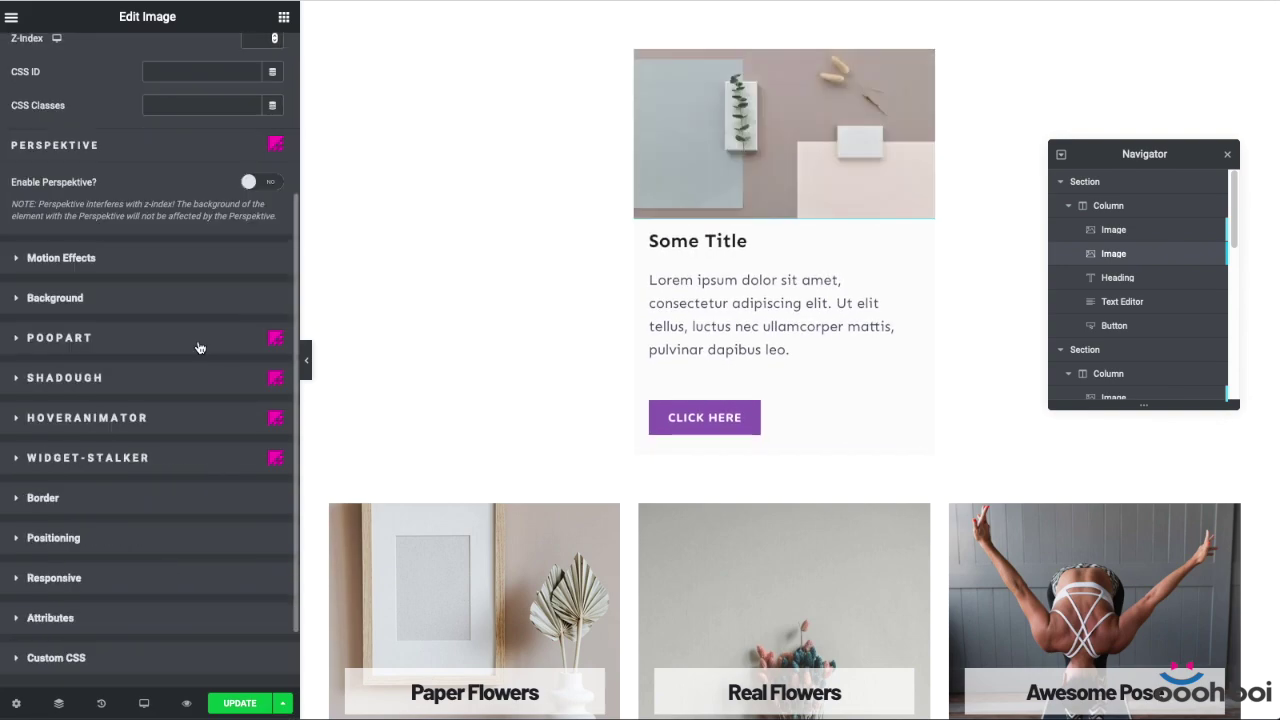
pyautogui.click(181, 431)
pyautogui.click(261, 340)
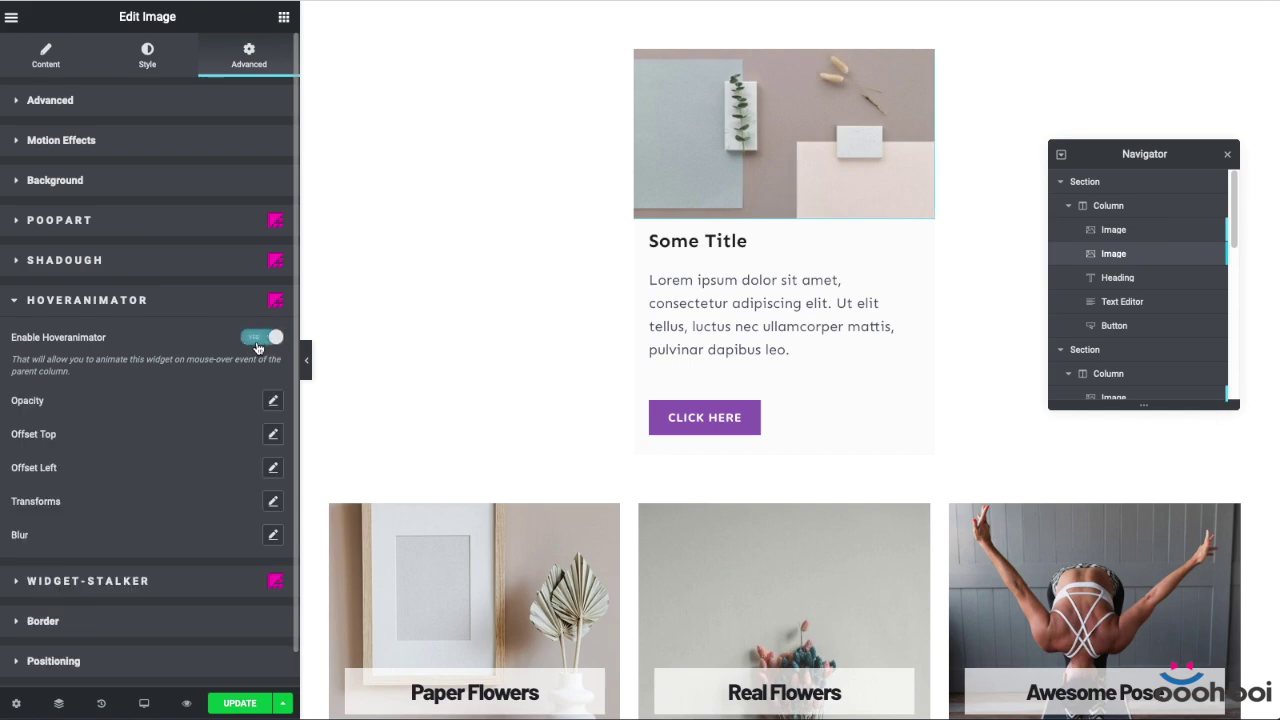
pyautogui.click(271, 467)
pyautogui.scroll(-3, 175, 425)
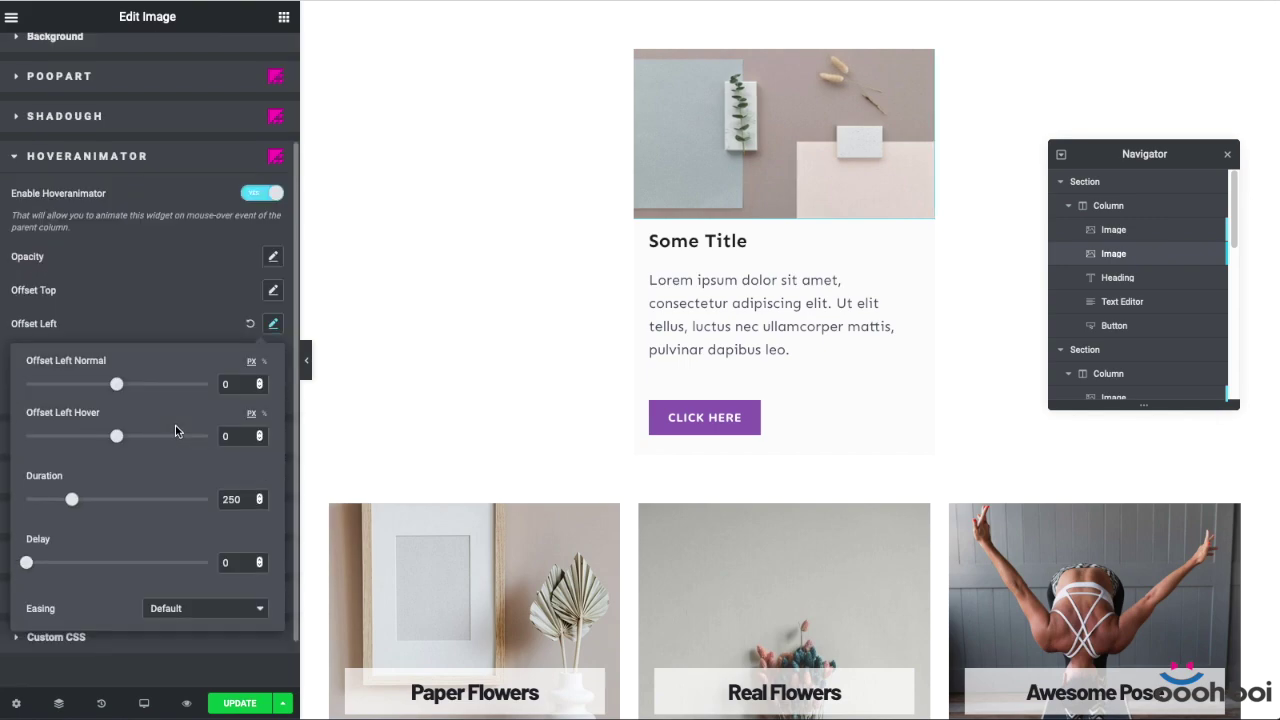
pyautogui.click(264, 362)
pyautogui.write('100')
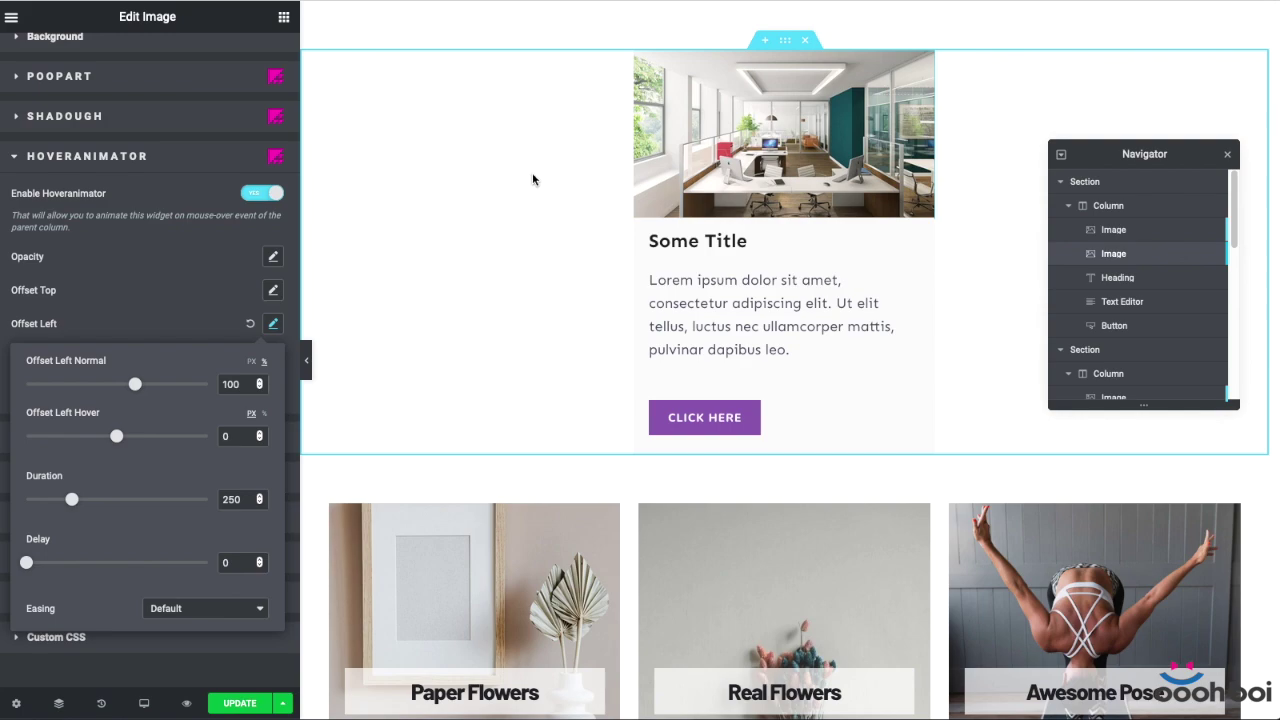
pyautogui.click(1163, 233)
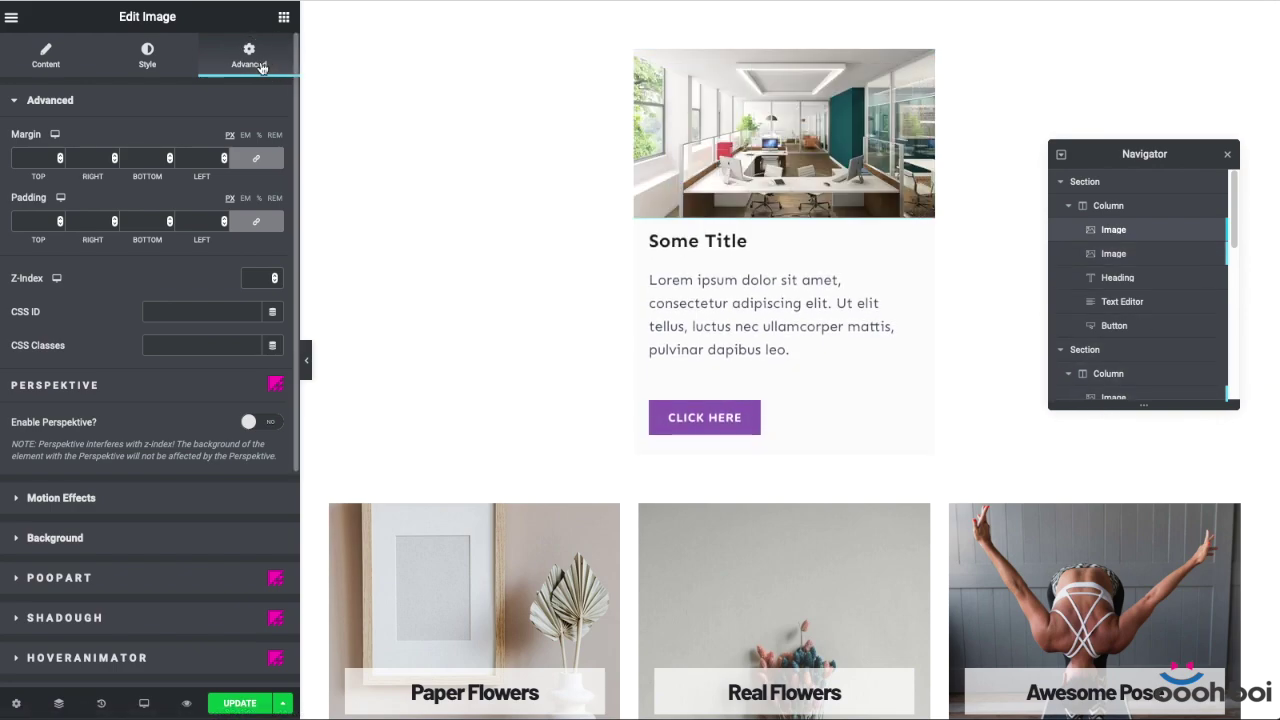
# Enable Hover Animator on the first image with a hover Offset Left of -100%
pyautogui.scroll(-3, 234, 274)
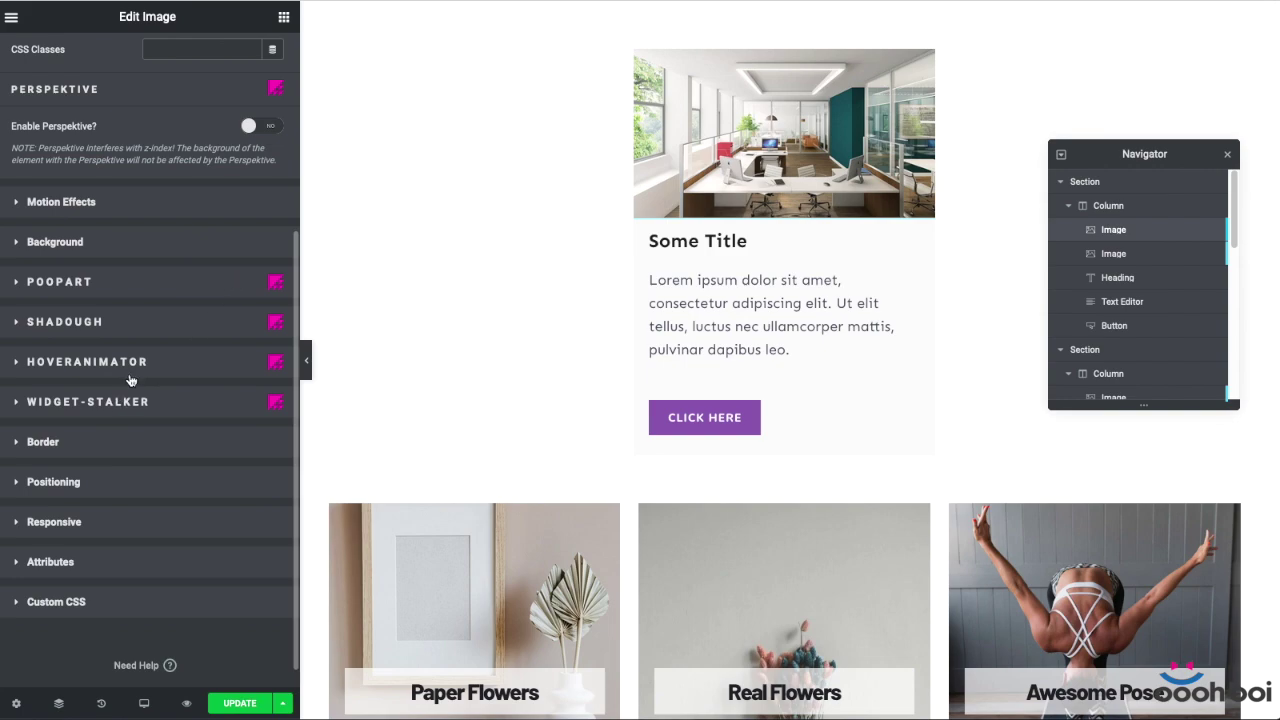
pyautogui.click(139, 362)
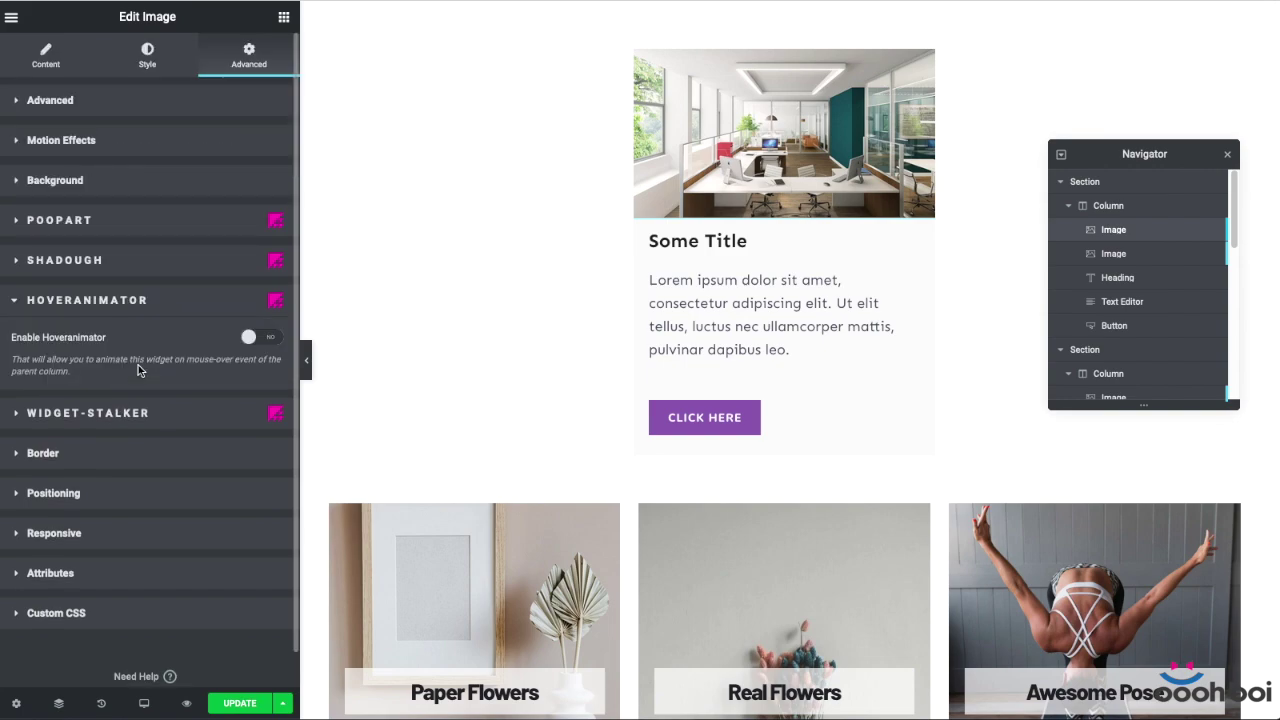
pyautogui.click(263, 338)
pyautogui.scroll(-1, 240, 357)
pyautogui.click(271, 366)
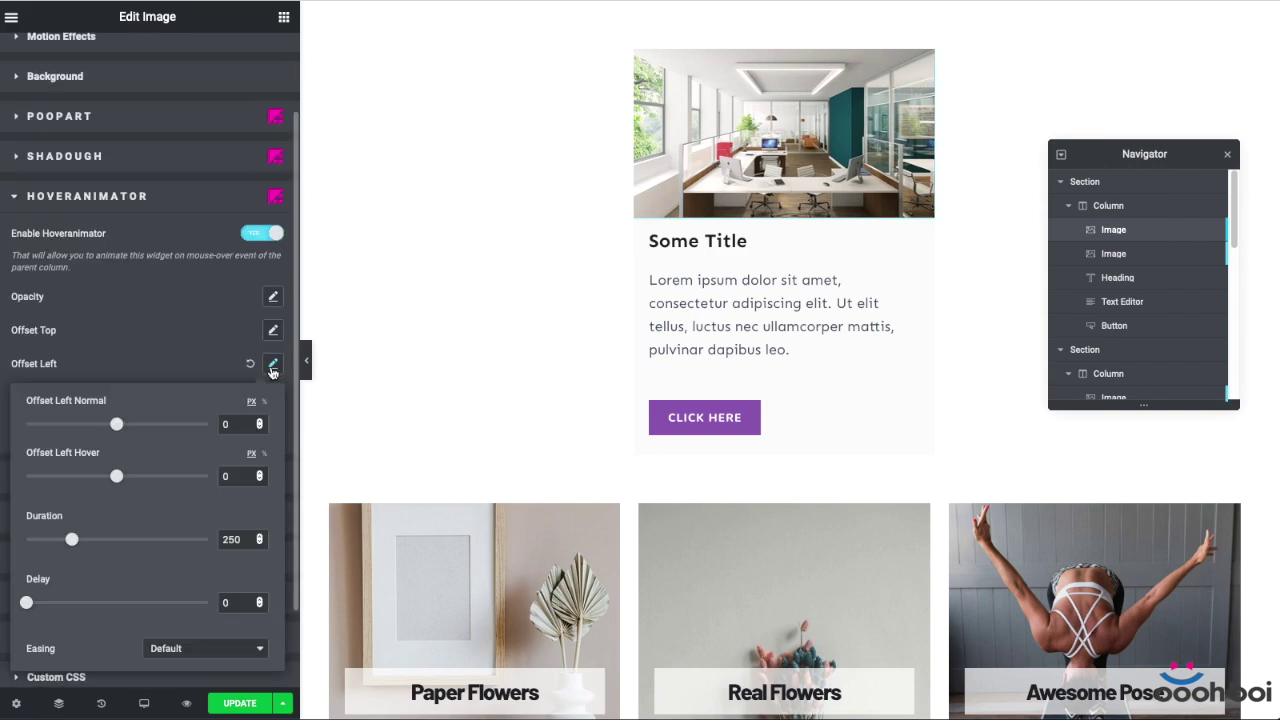
pyautogui.scroll(-1, 184, 363)
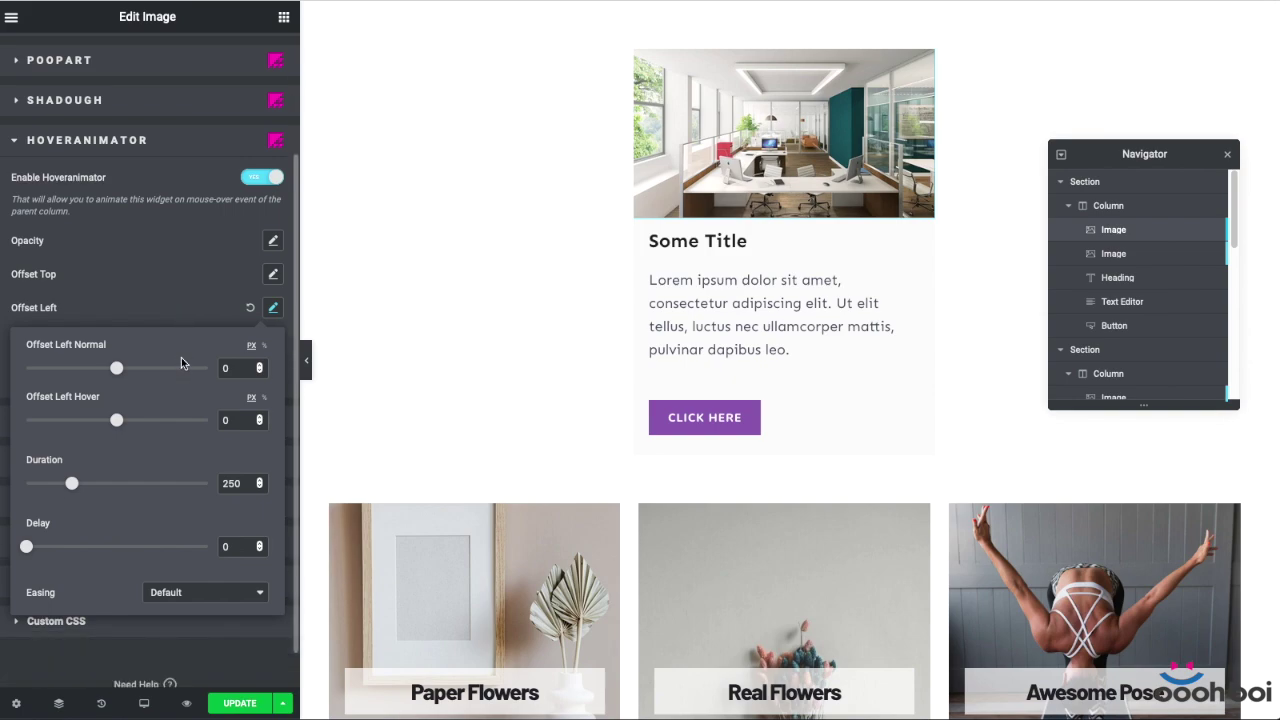
pyautogui.click(264, 398)
pyautogui.moveTo(238, 420); pyautogui.dragTo(175, 421)
pyautogui.write('-100')
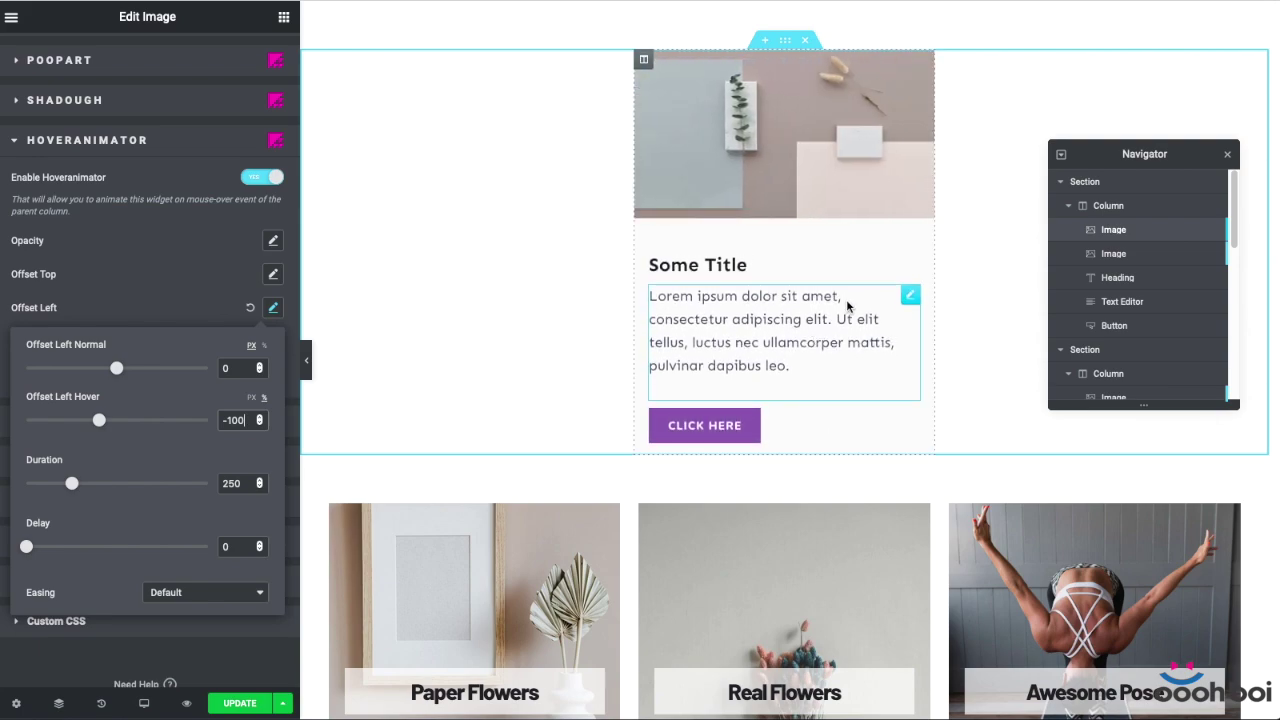
pyautogui.click(847, 296)
# Check the Some Title heading, then try 10 px paragraph padding and clear it
pyautogui.click(867, 263)
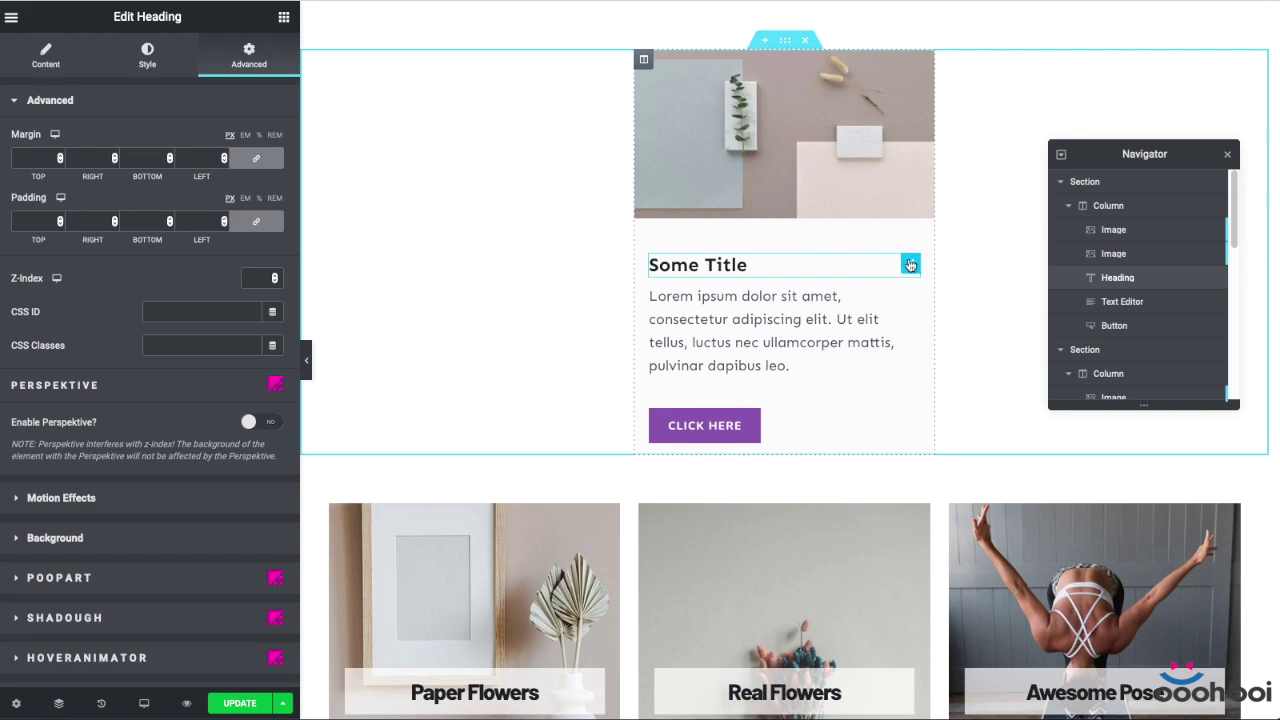
pyautogui.click(46, 55)
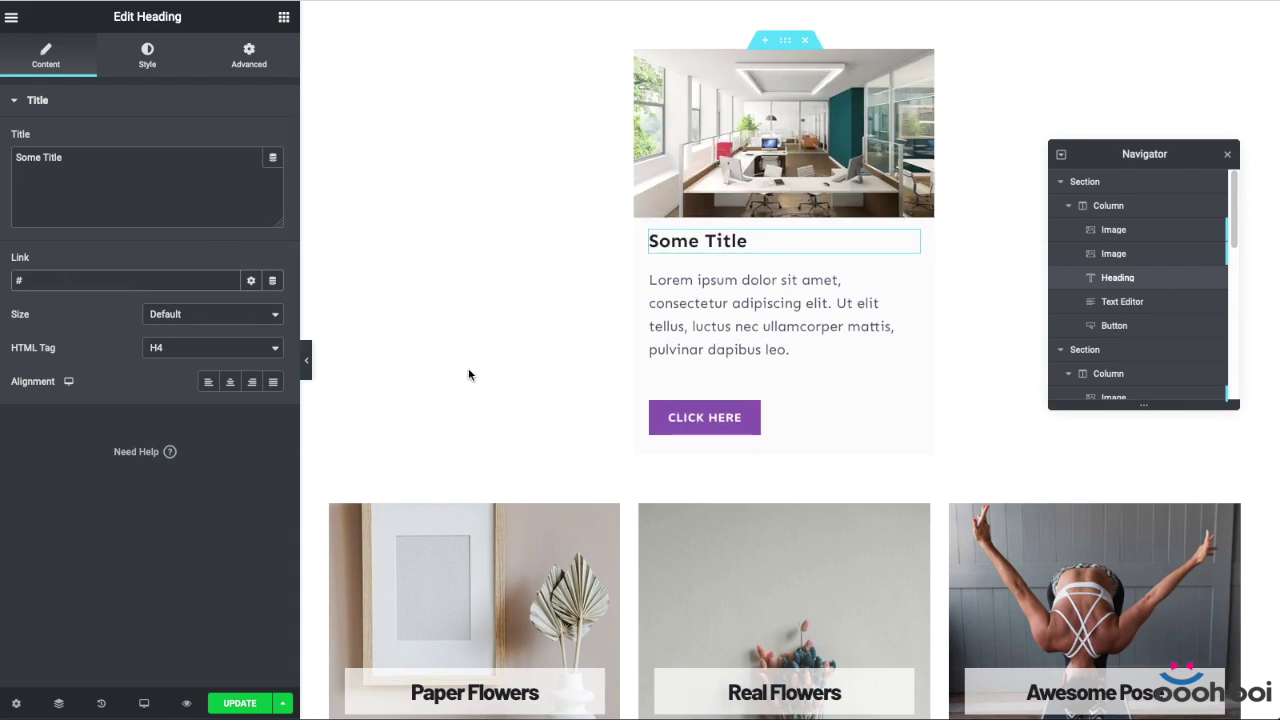
pyautogui.click(734, 318)
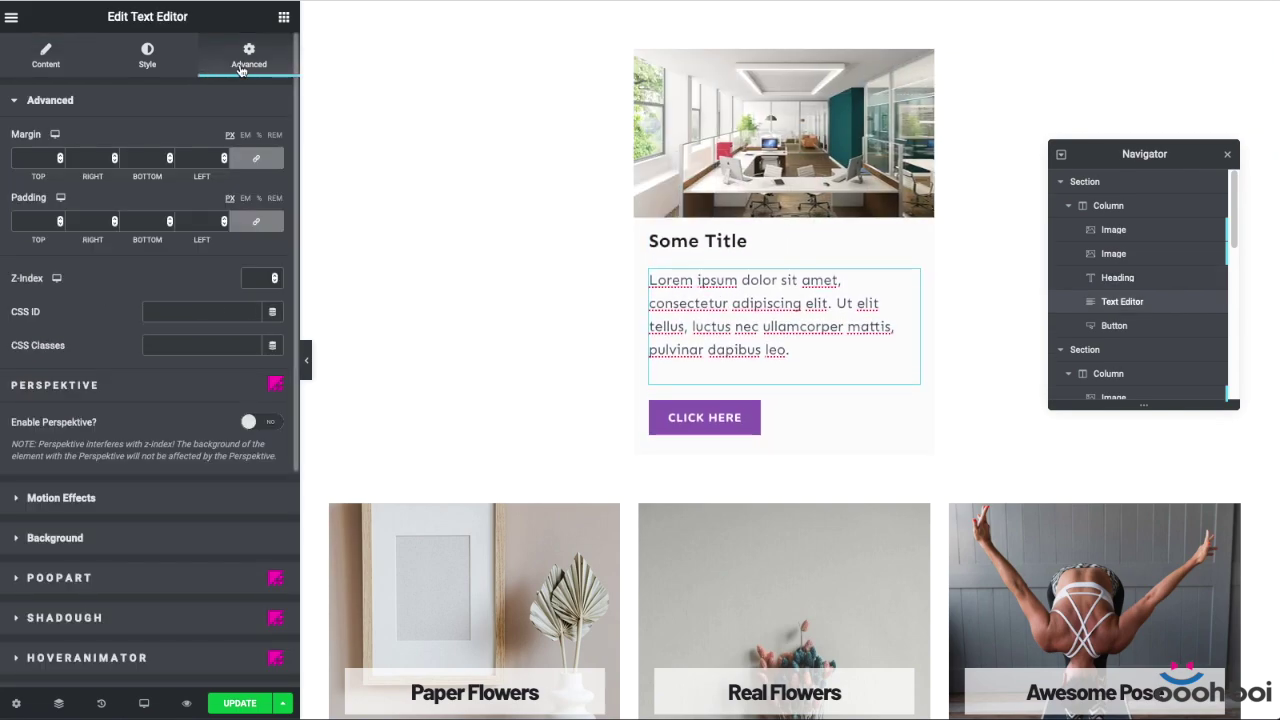
pyautogui.click(34, 224)
pyautogui.write('10')
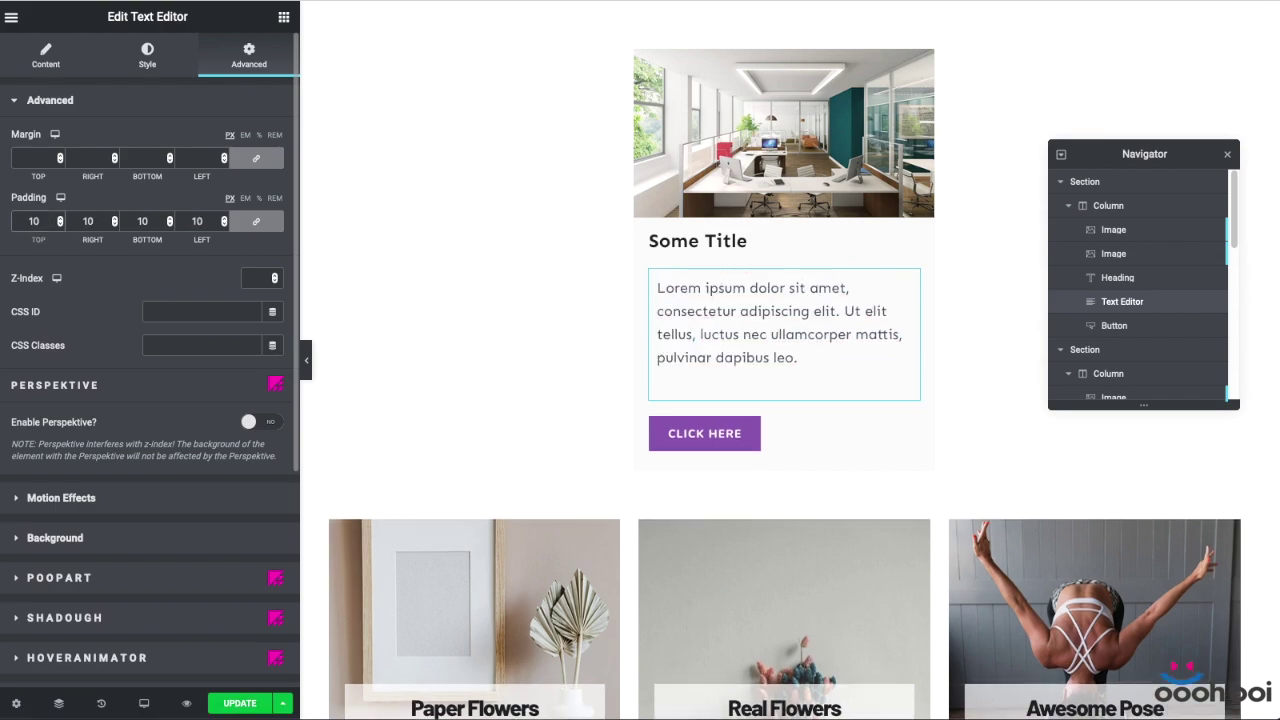
pyautogui.press('BackSpace')
pyautogui.press('BackSpace')
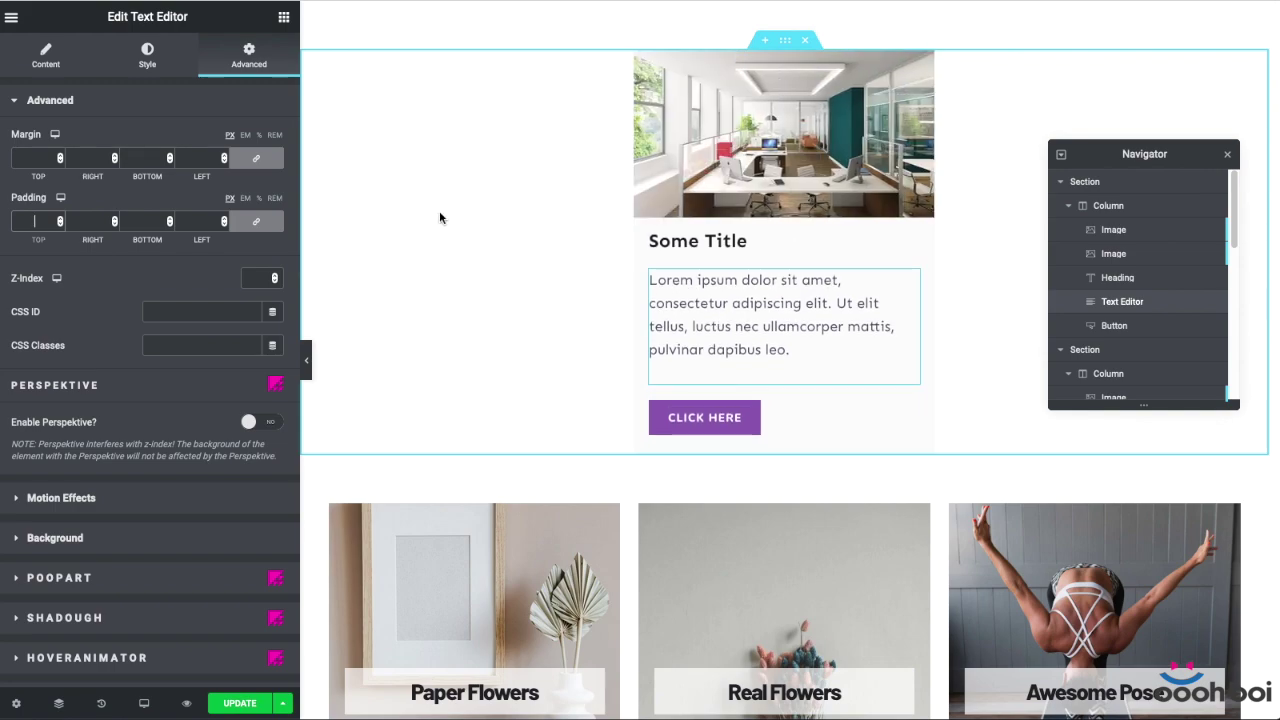
pyautogui.scroll(-1, 440, 213)
pyautogui.scroll(1, 440, 222)
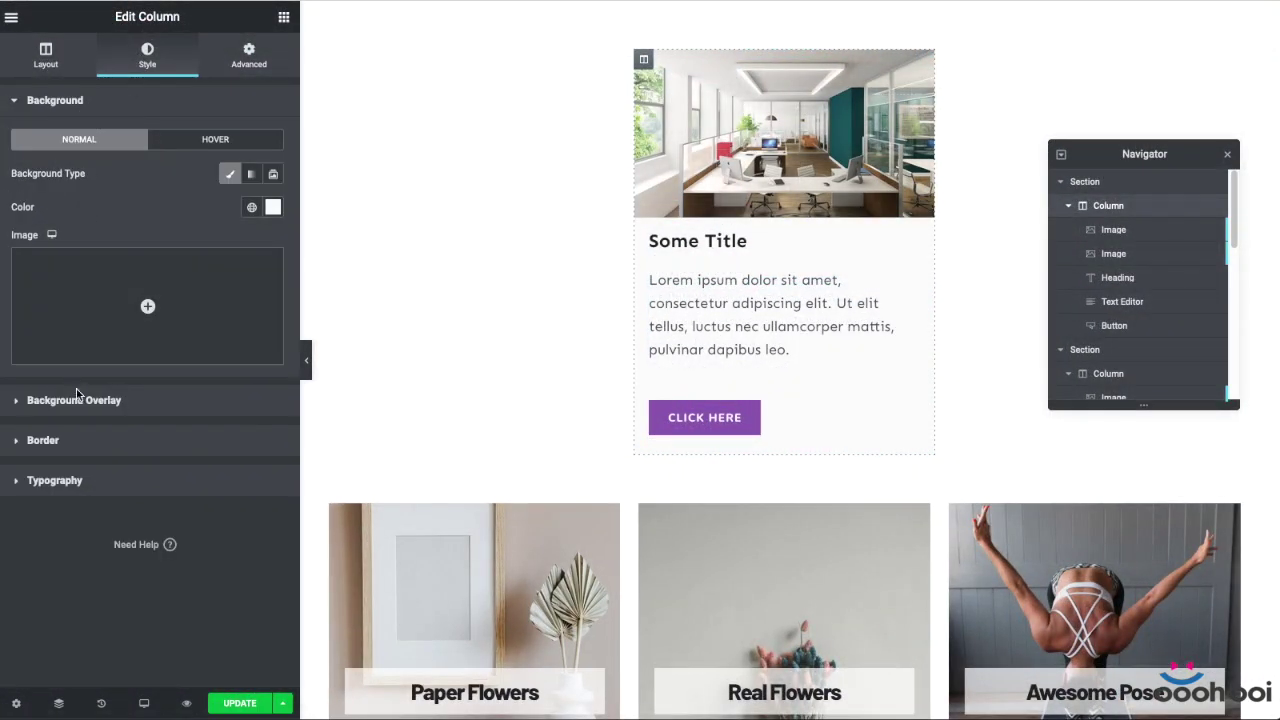
pyautogui.click(83, 401)
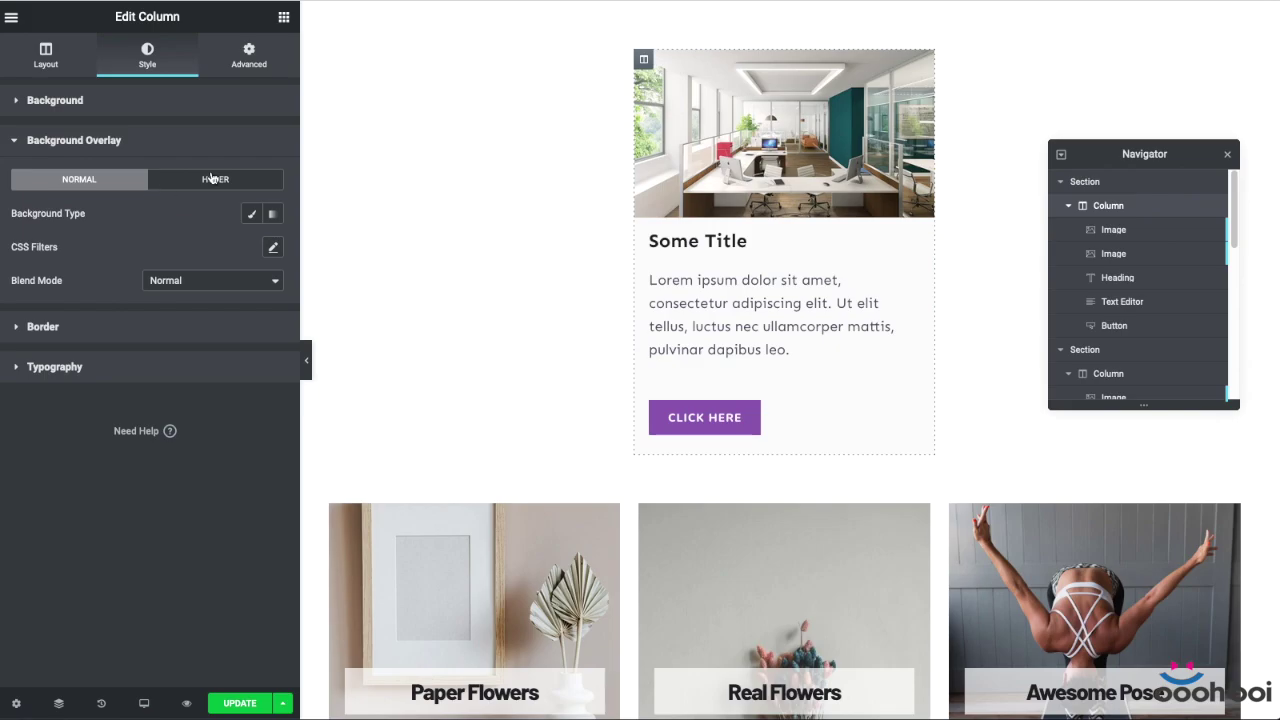
pyautogui.click(205, 179)
pyautogui.click(104, 181)
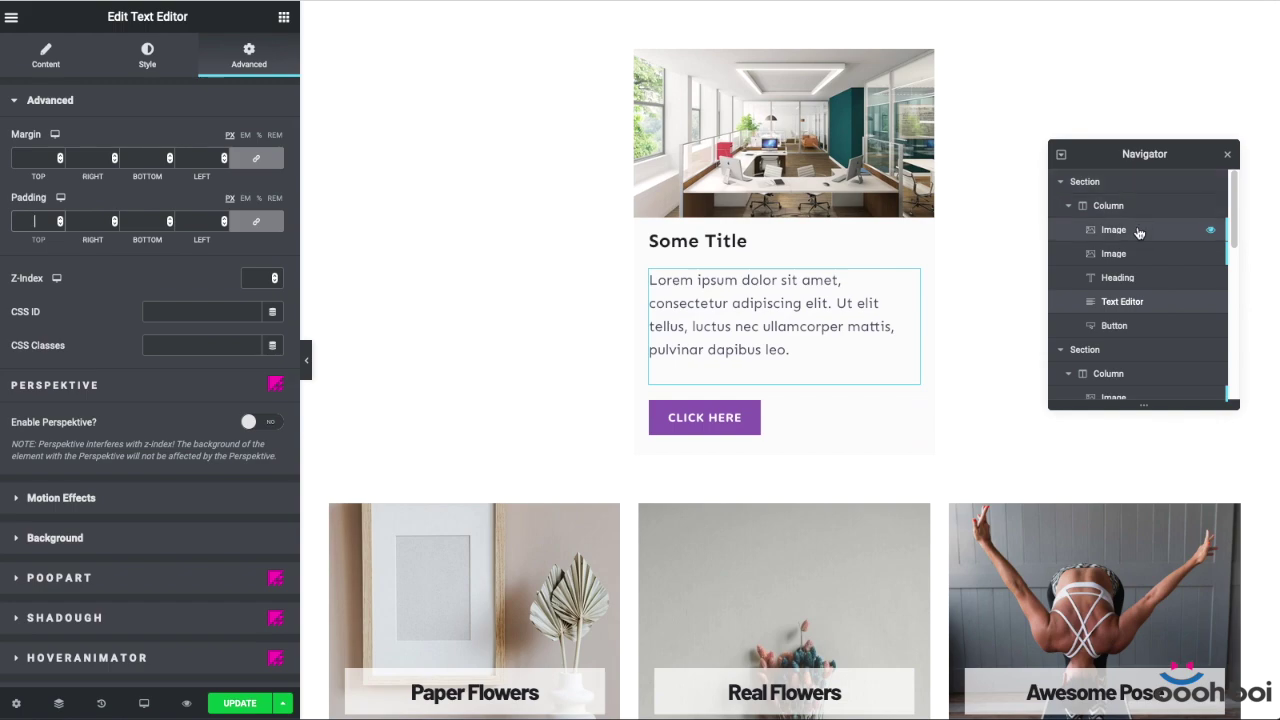
pyautogui.click(1138, 232)
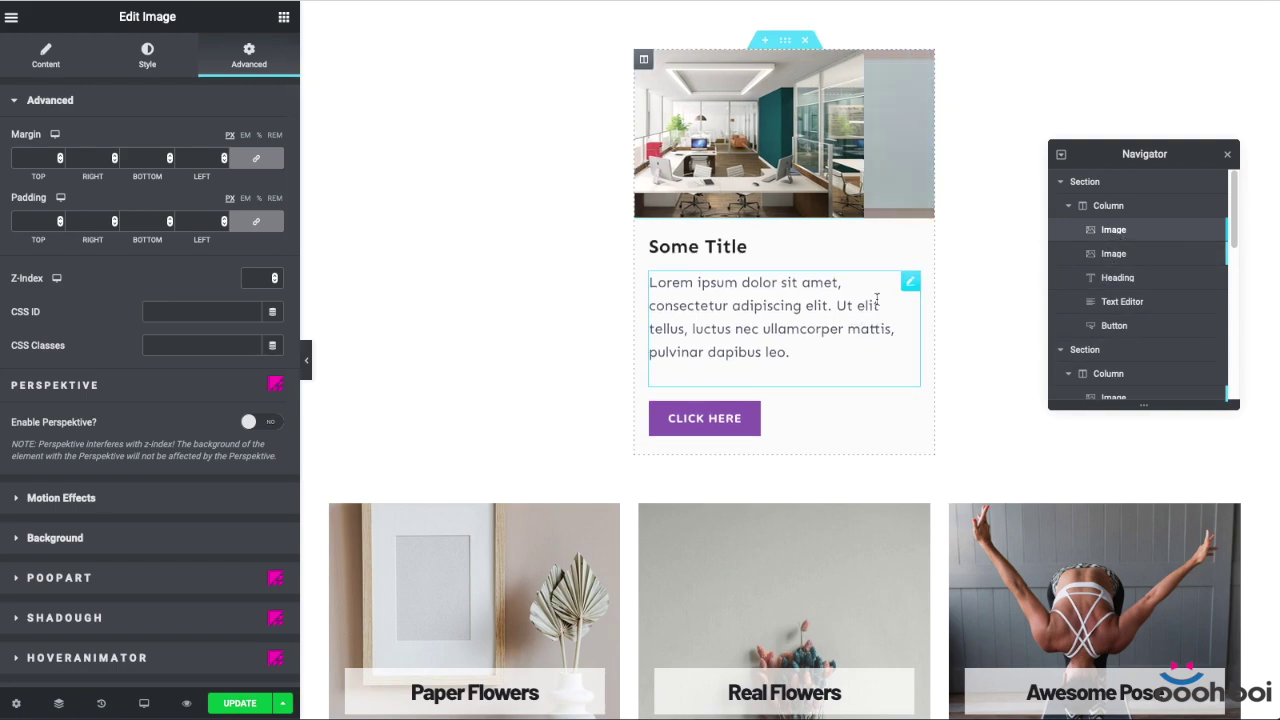
pyautogui.scroll(-1, 410, 210)
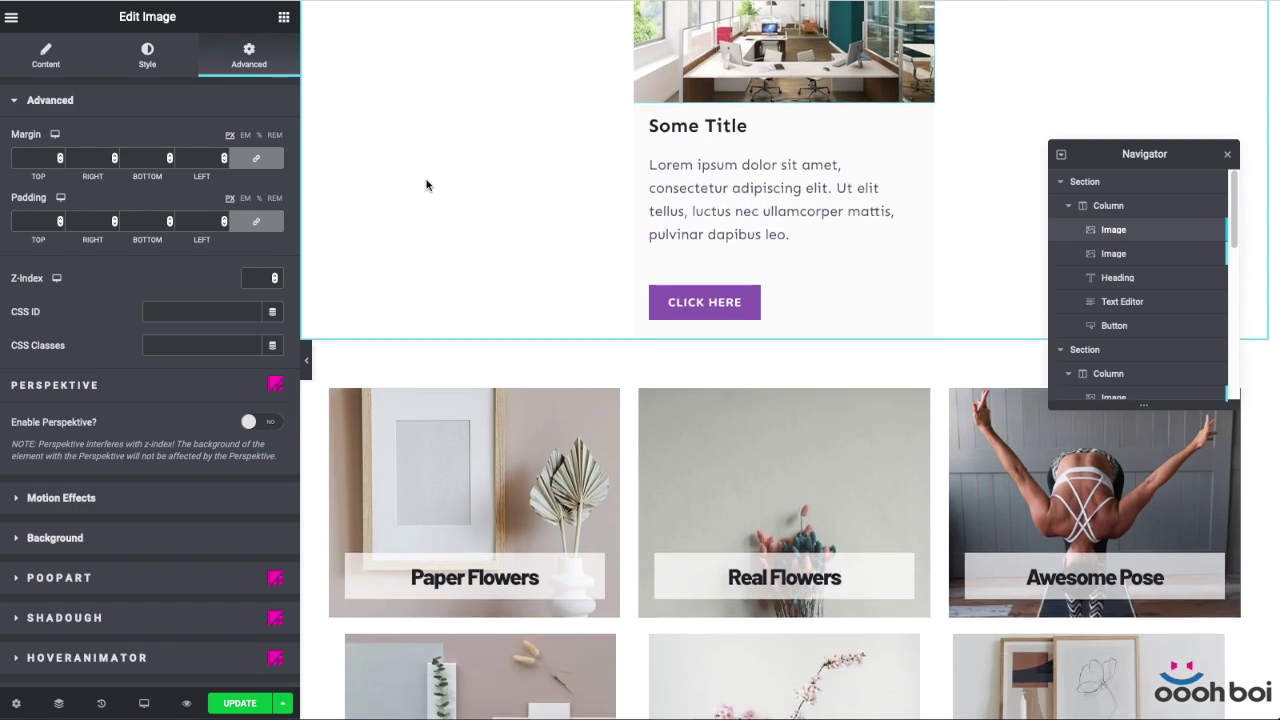
pyautogui.scroll(1, 471, 297)
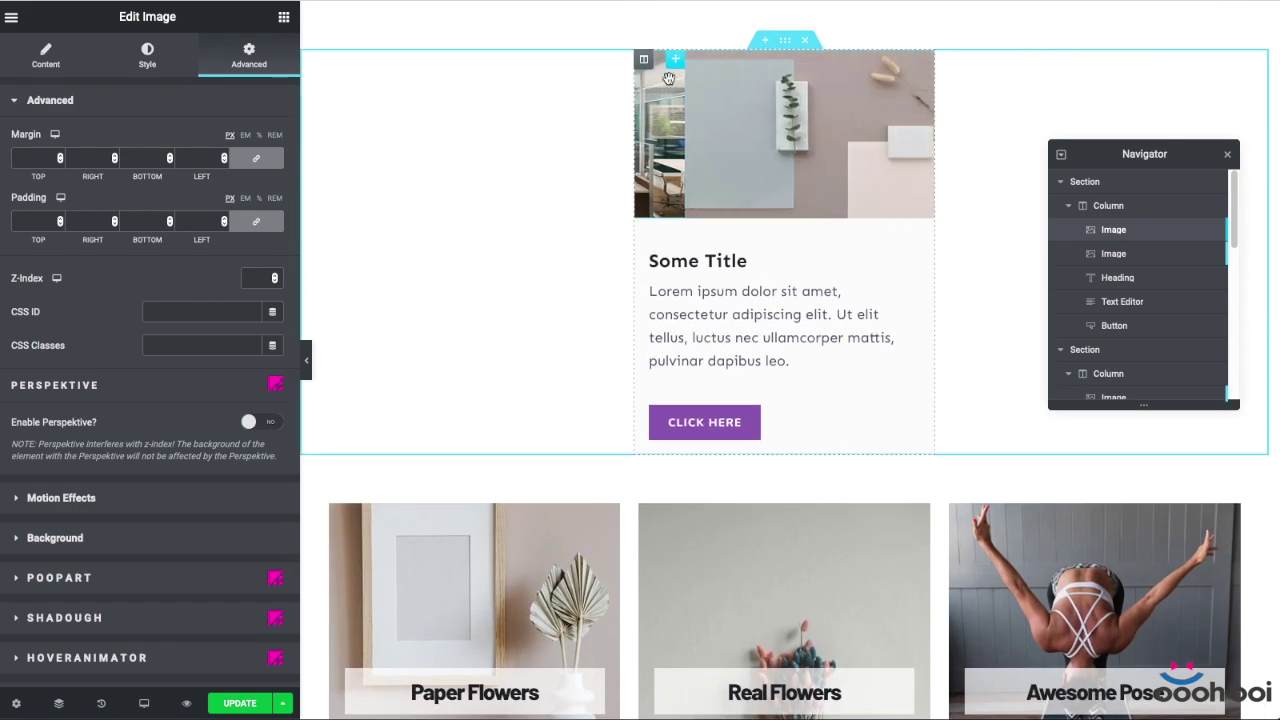
pyautogui.click(1181, 231)
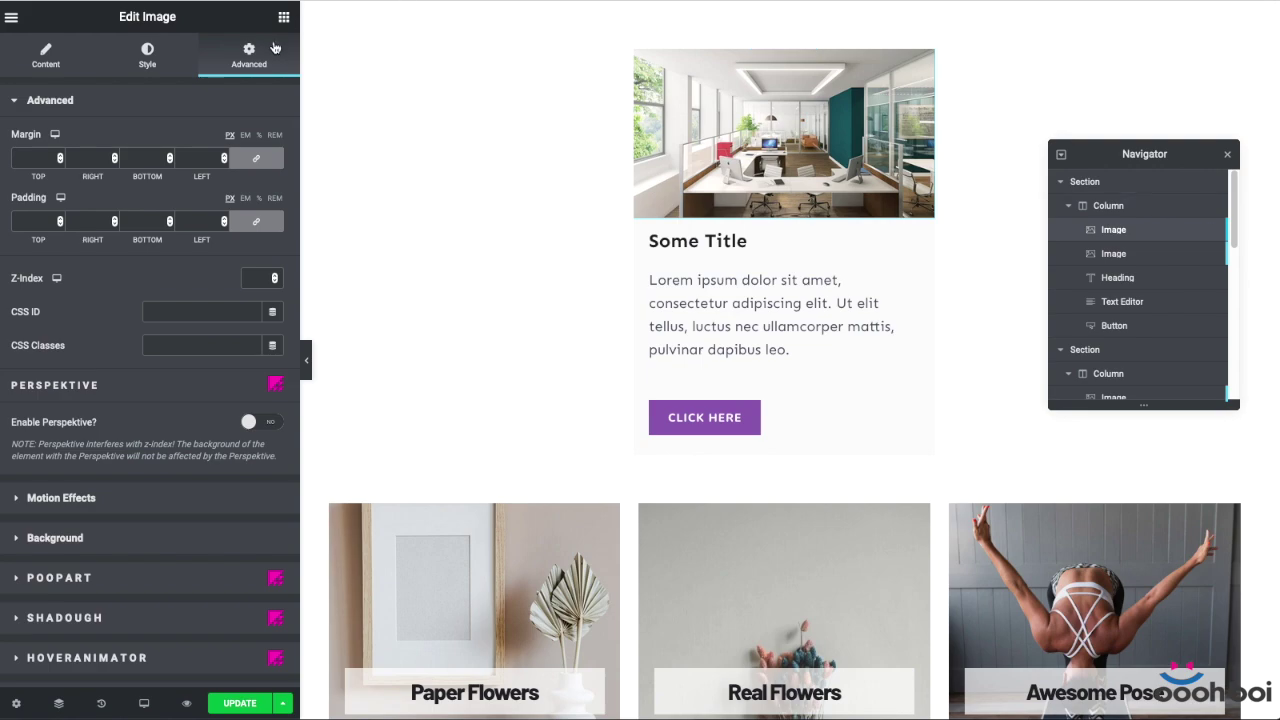
pyautogui.click(147, 61)
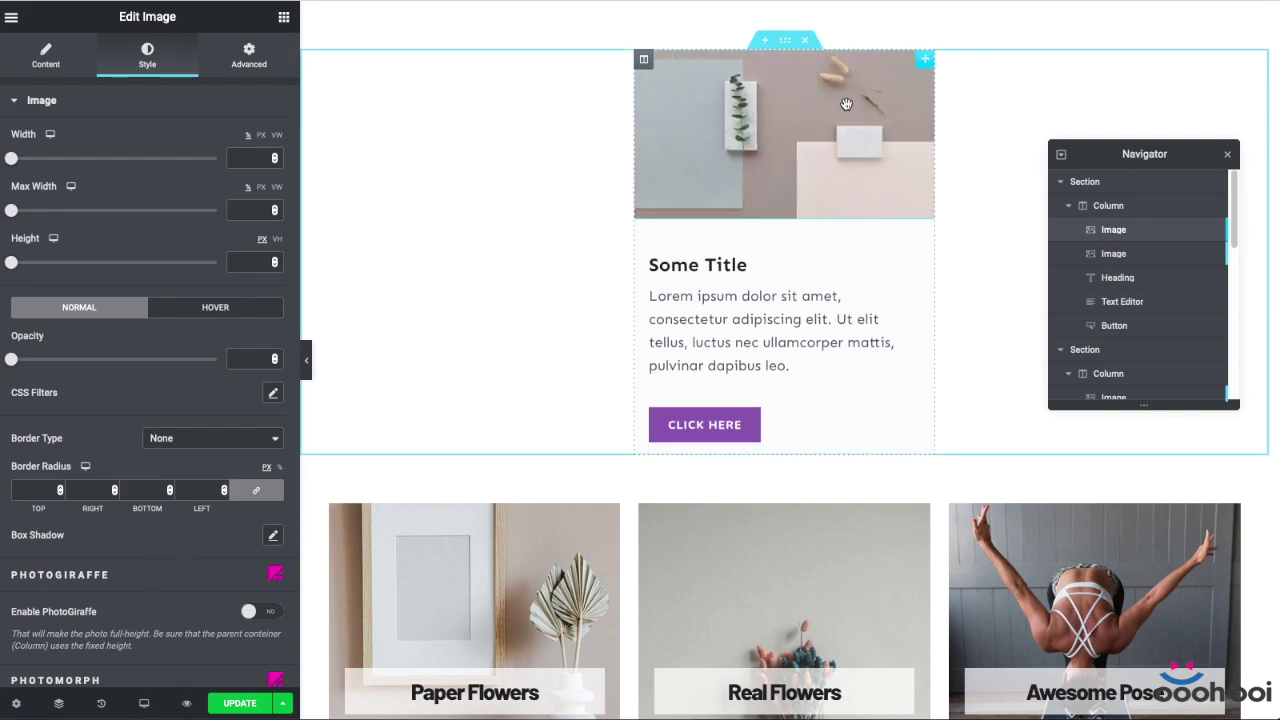
pyautogui.click(877, 194)
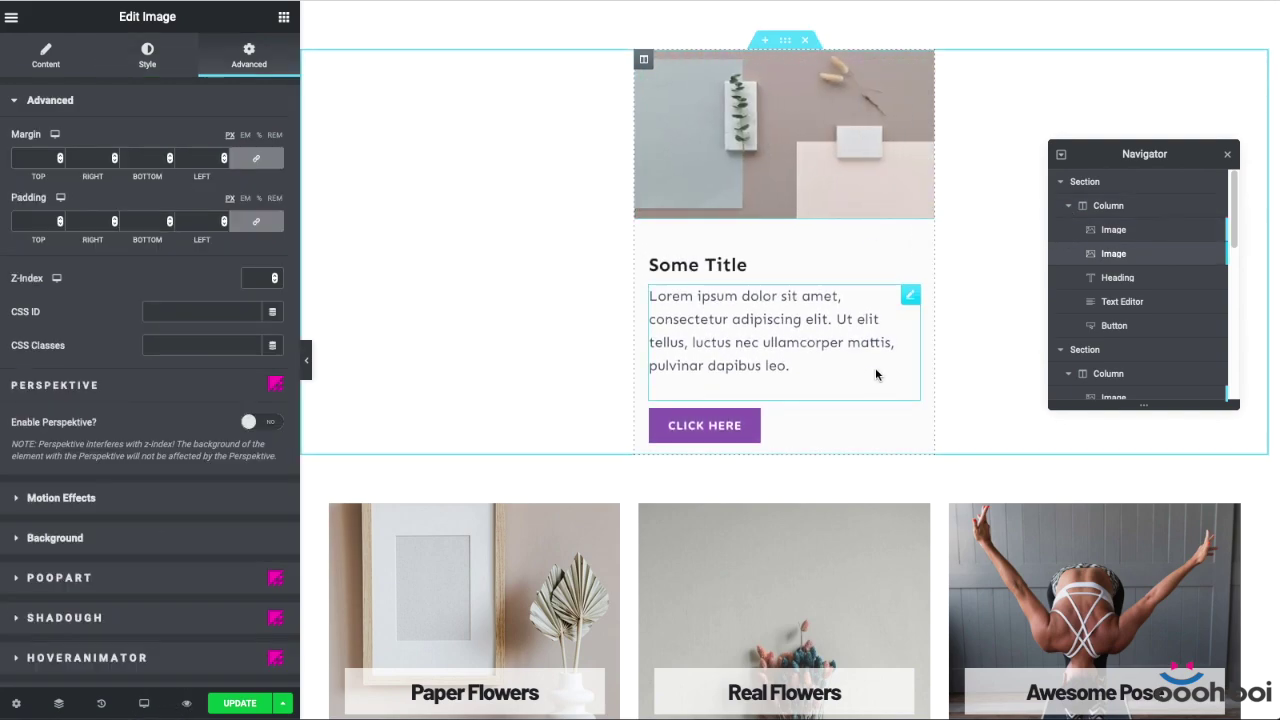
pyautogui.click(1150, 230)
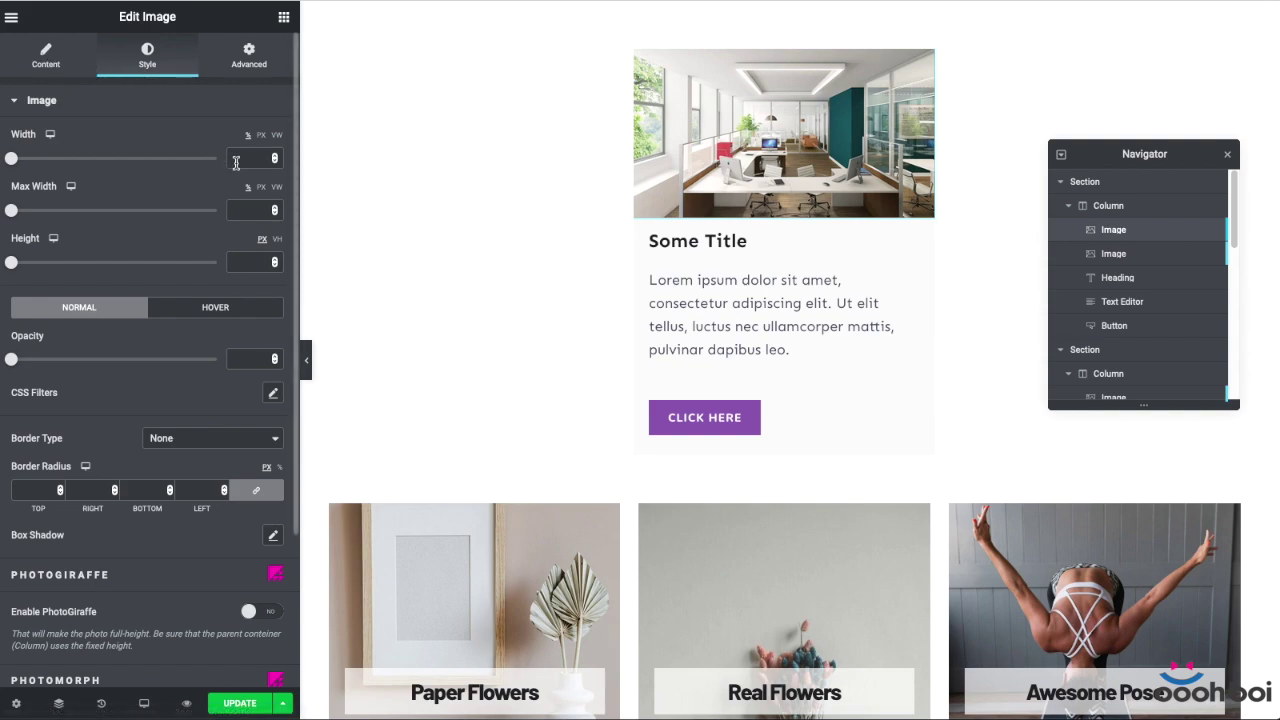
# Give the first image a 600 px height with Object Fit set to Cover
pyautogui.write('600')
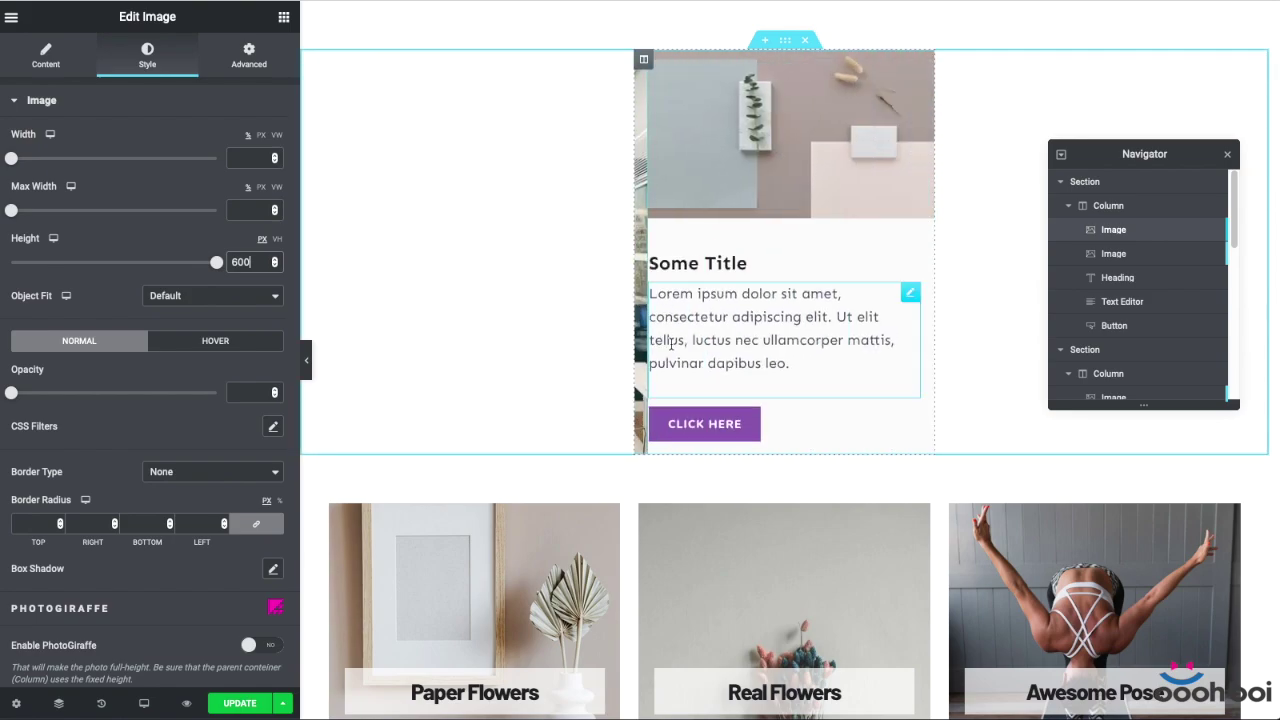
pyautogui.click(238, 262)
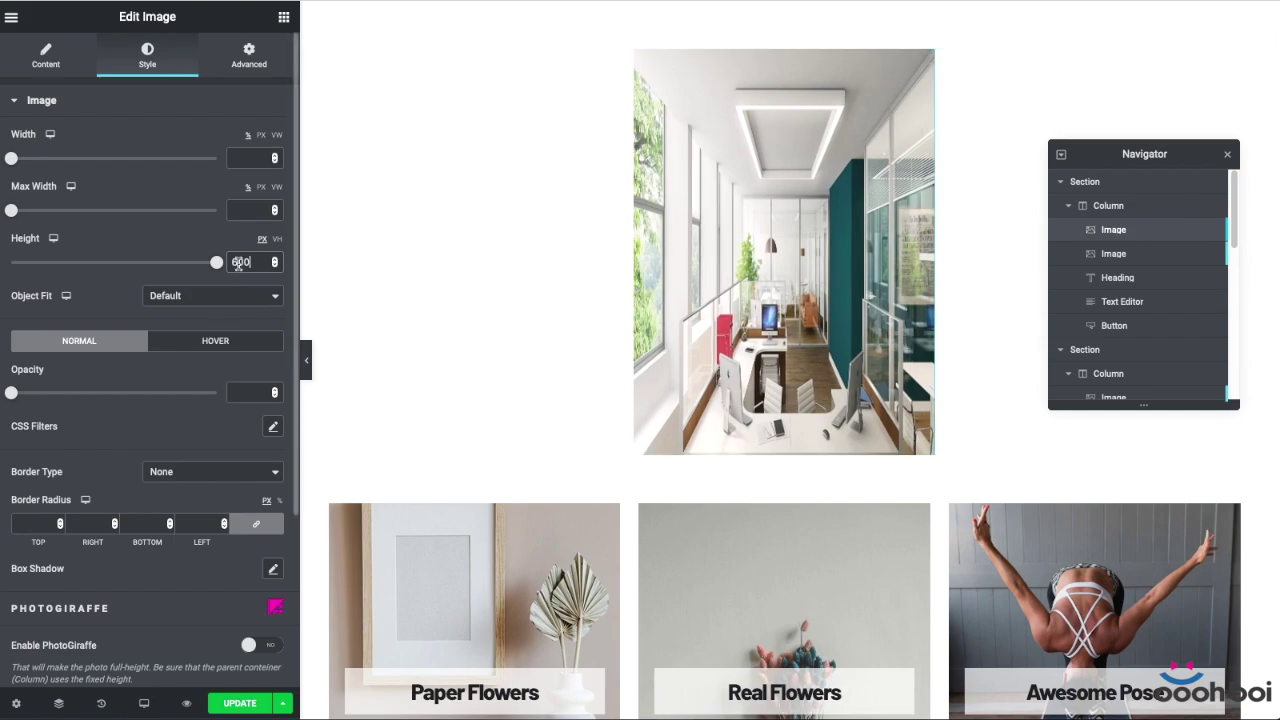
pyautogui.doubleClick(238, 262)
pyautogui.write('700')
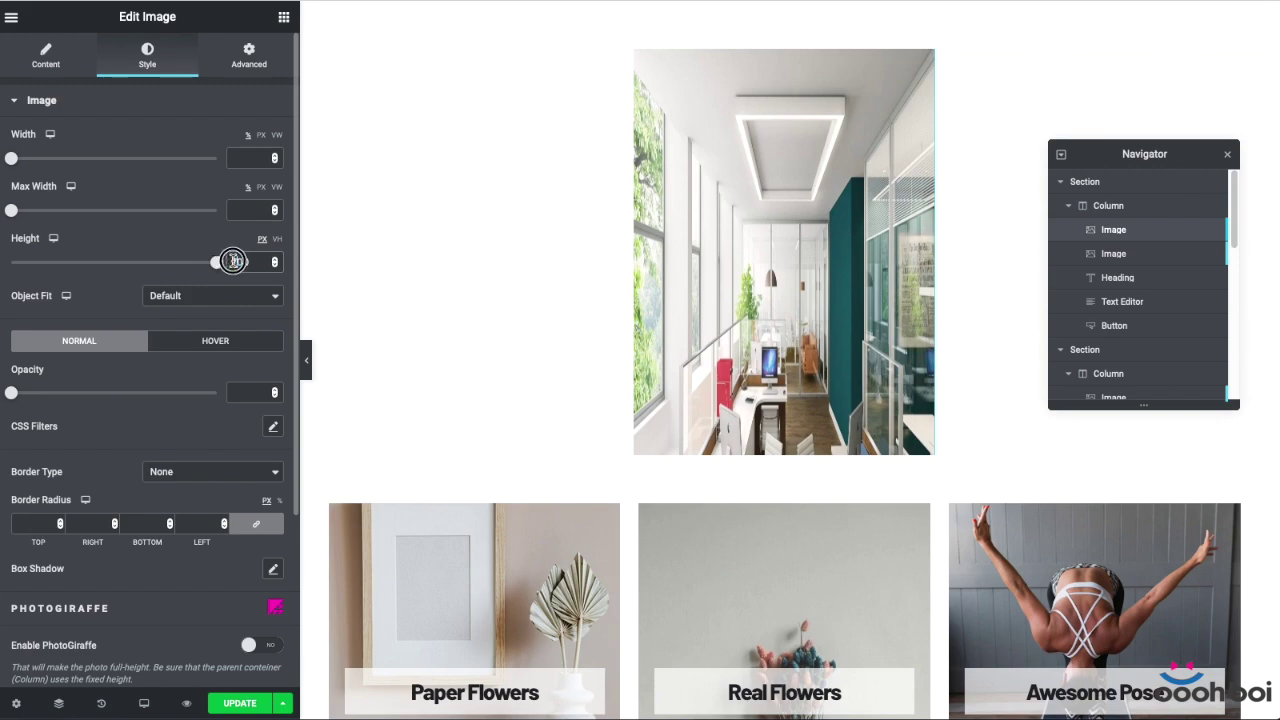
pyautogui.write('6')
pyautogui.click(210, 296)
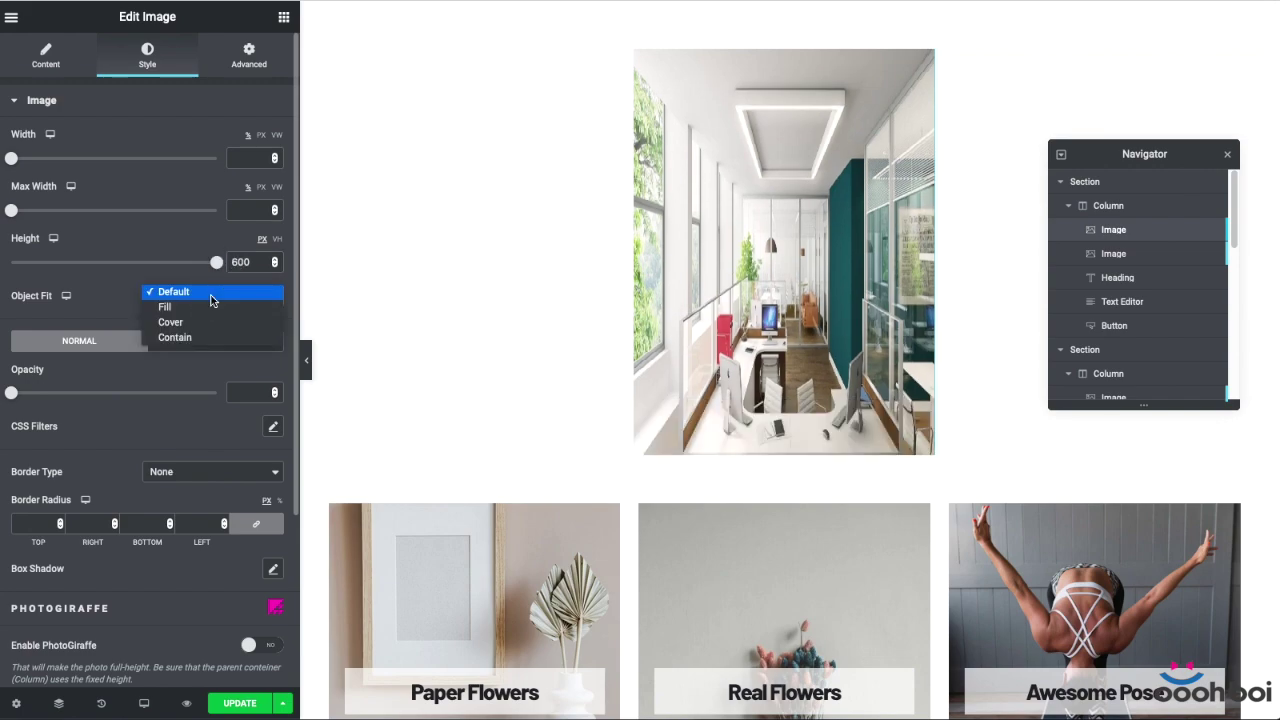
pyautogui.click(214, 321)
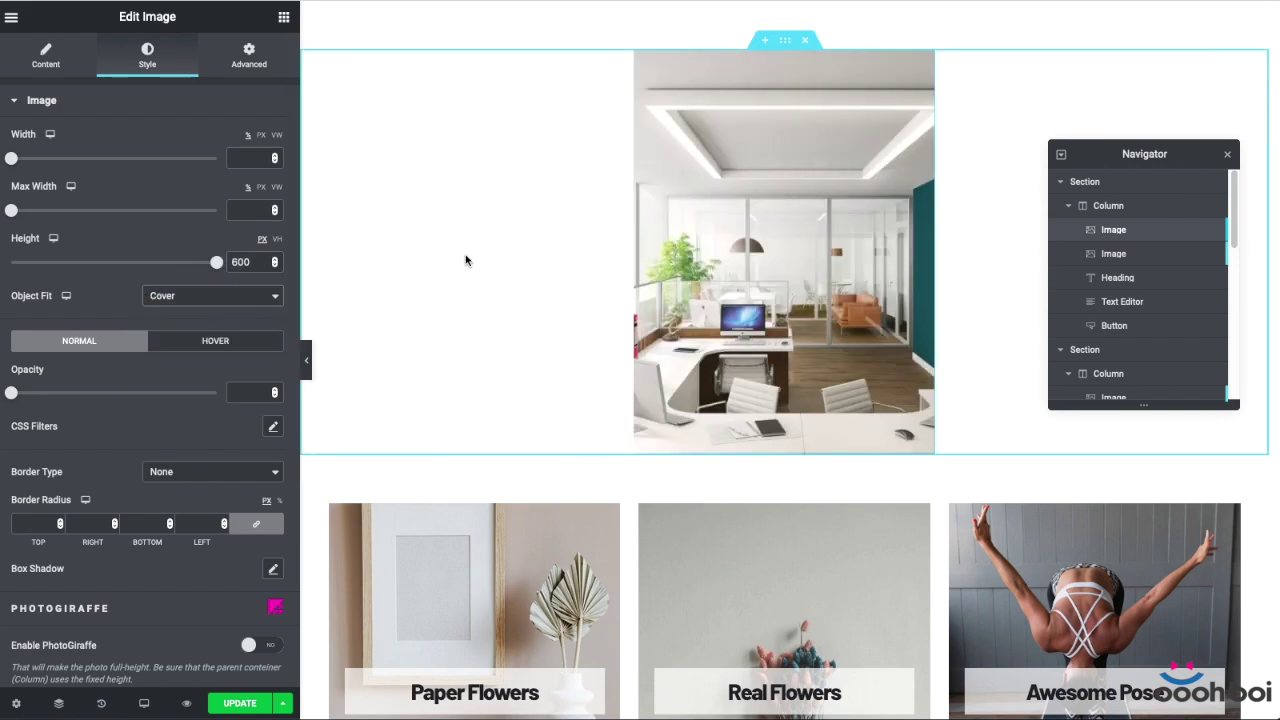
pyautogui.moveTo(737, 255)
pyautogui.click(1154, 253)
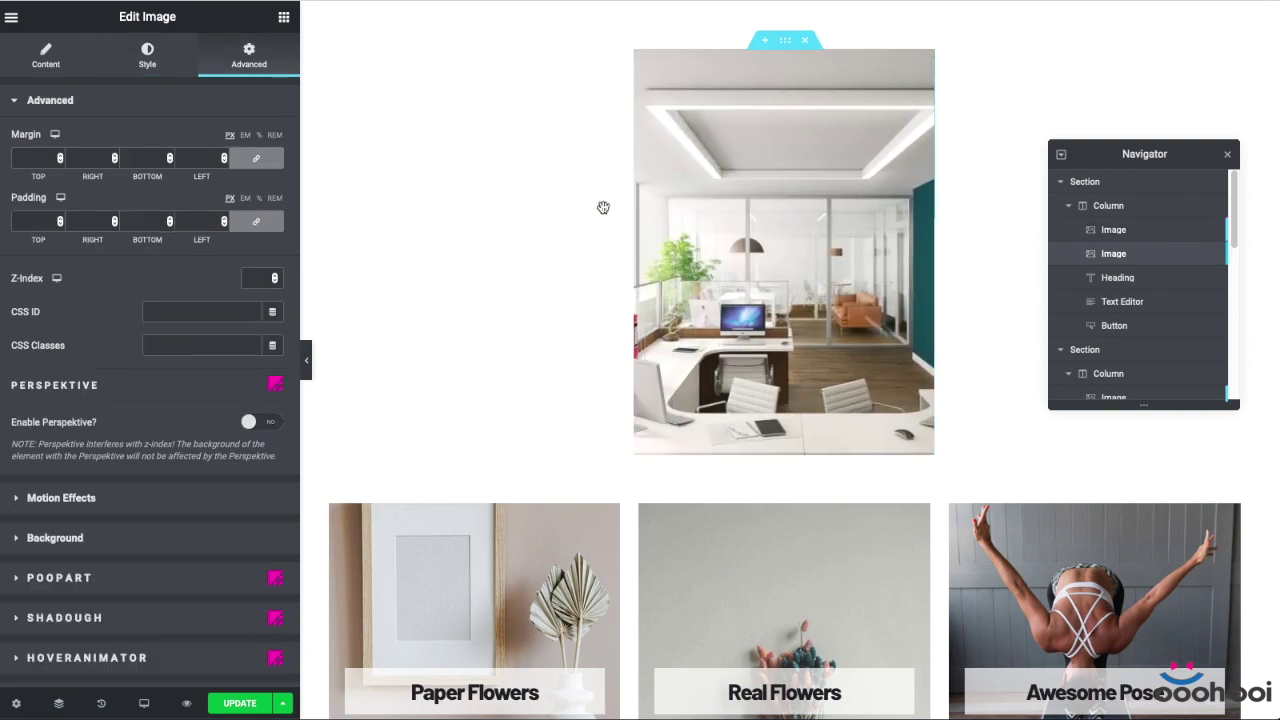
# Set the second image's height to 600 px and its Object Fit to Cover
pyautogui.click(146, 64)
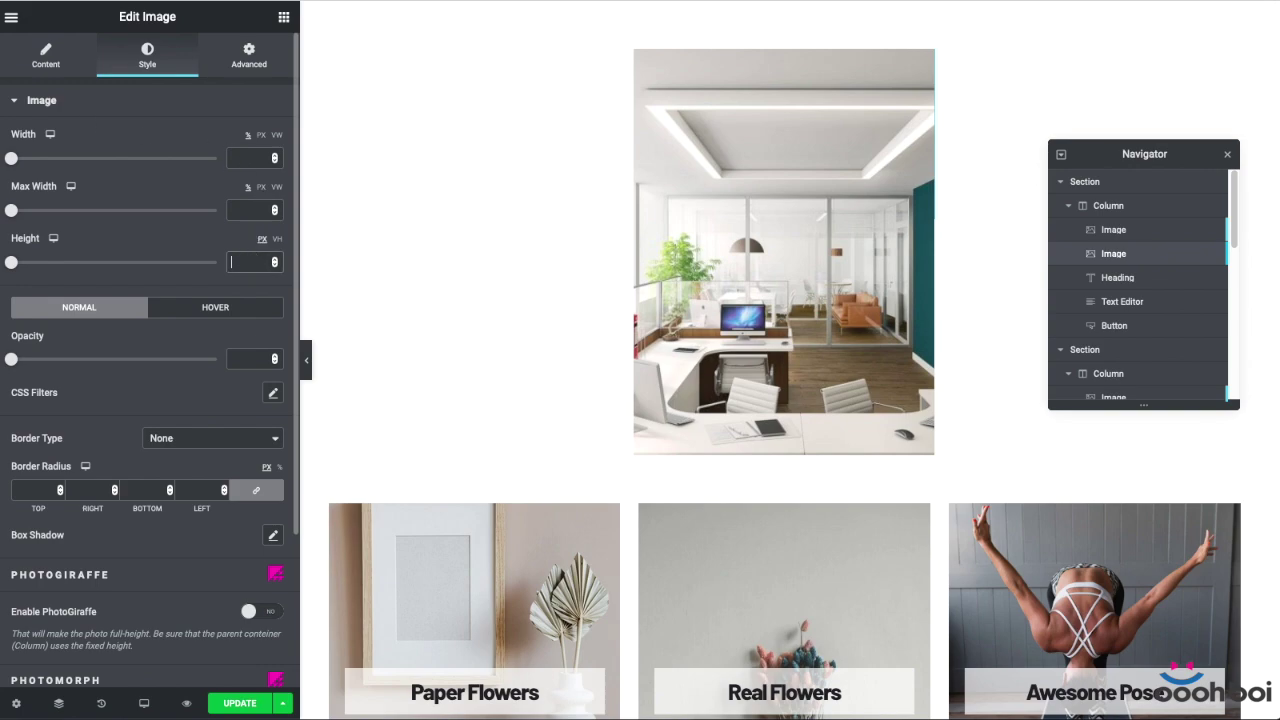
pyautogui.write('600')
pyautogui.click(247, 295)
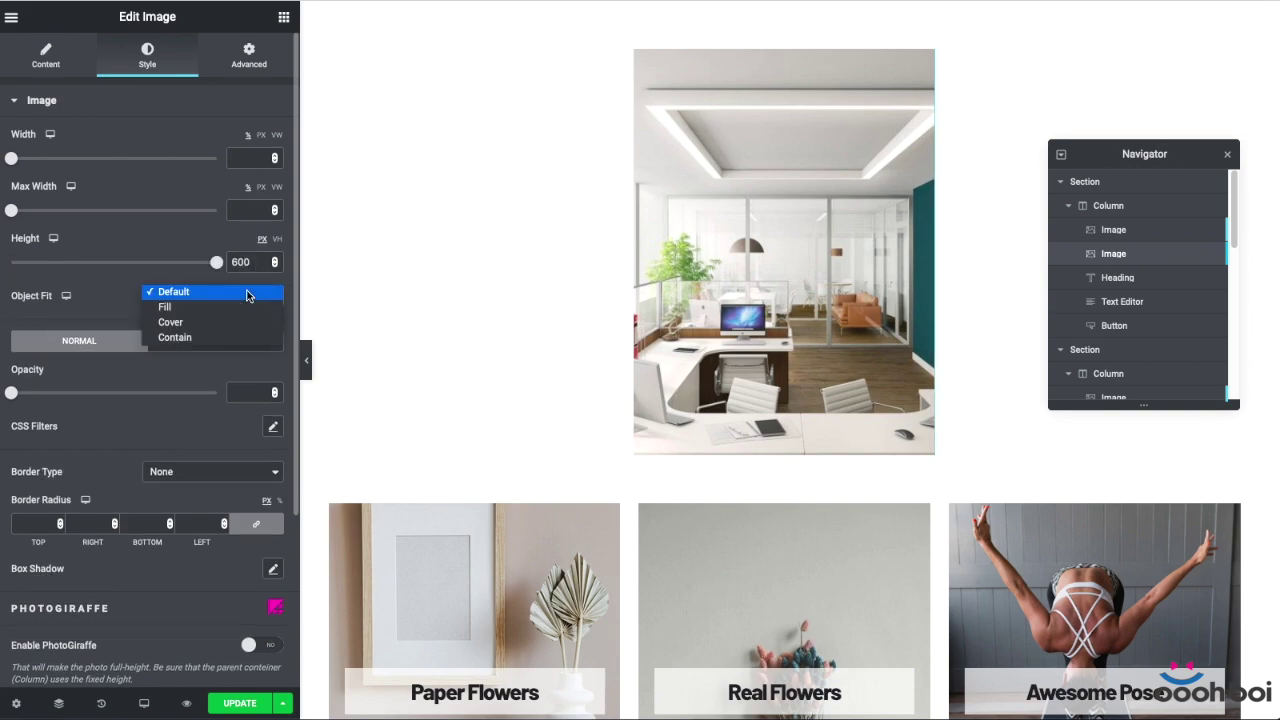
pyautogui.click(248, 320)
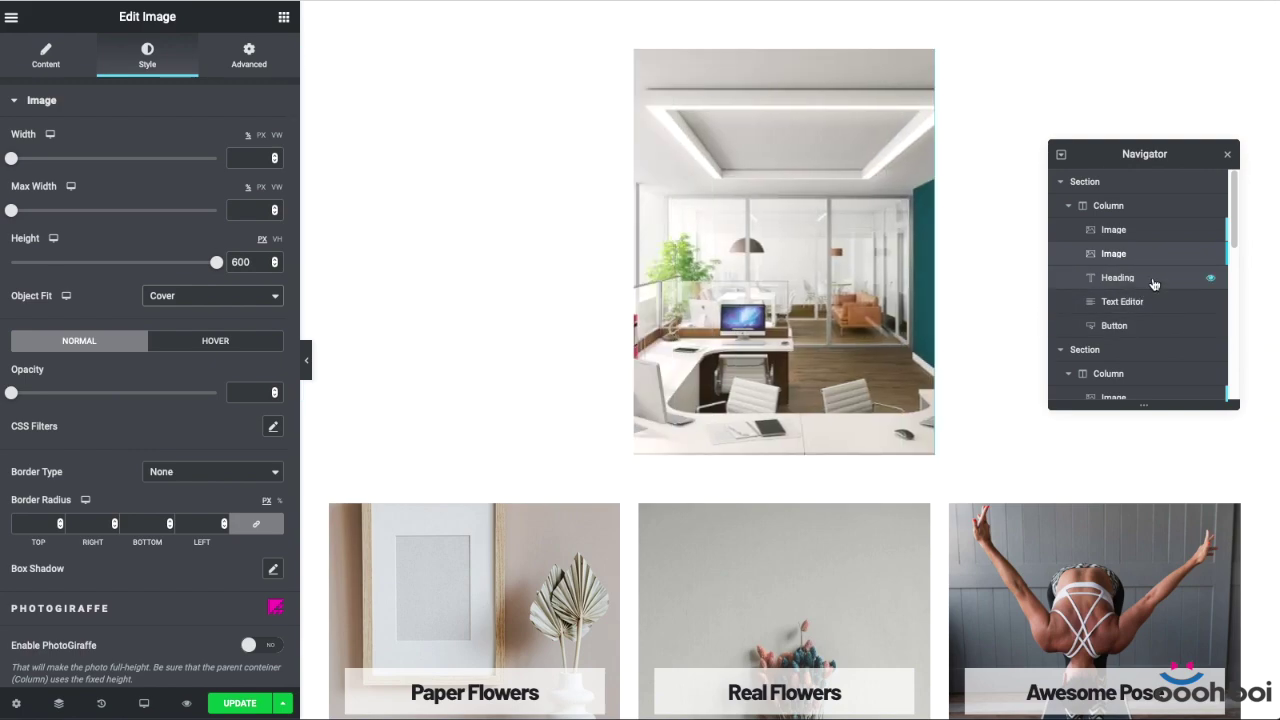
pyautogui.click(1154, 284)
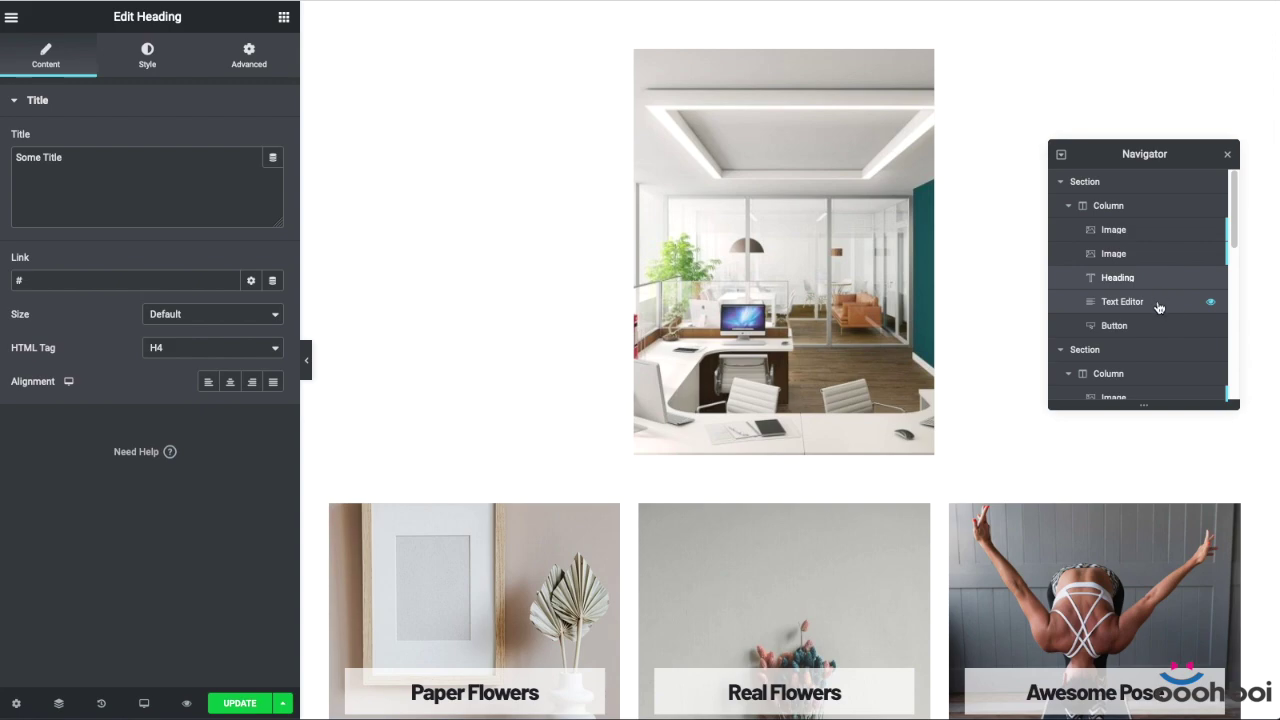
# Set Z-Index 1 on the Some Title heading, the lorem ipsum text and the CLICK HERE button
pyautogui.click(1159, 305)
pyautogui.click(1160, 284)
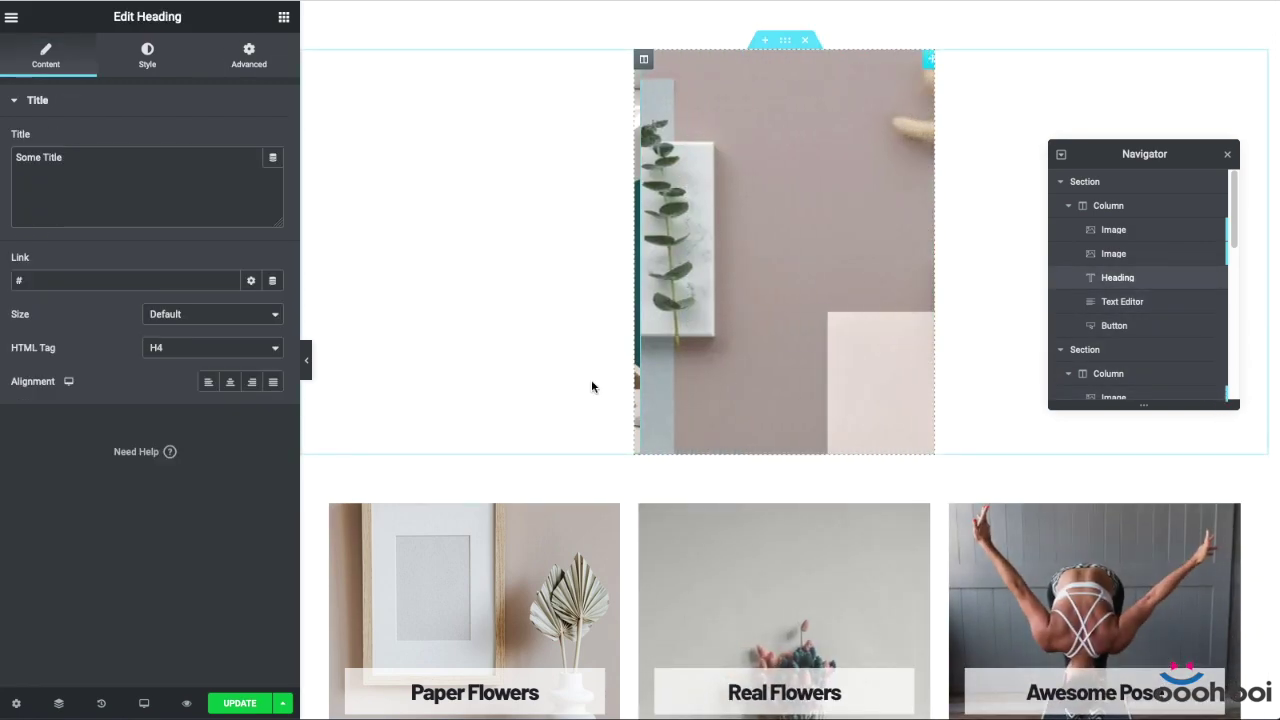
pyautogui.click(250, 60)
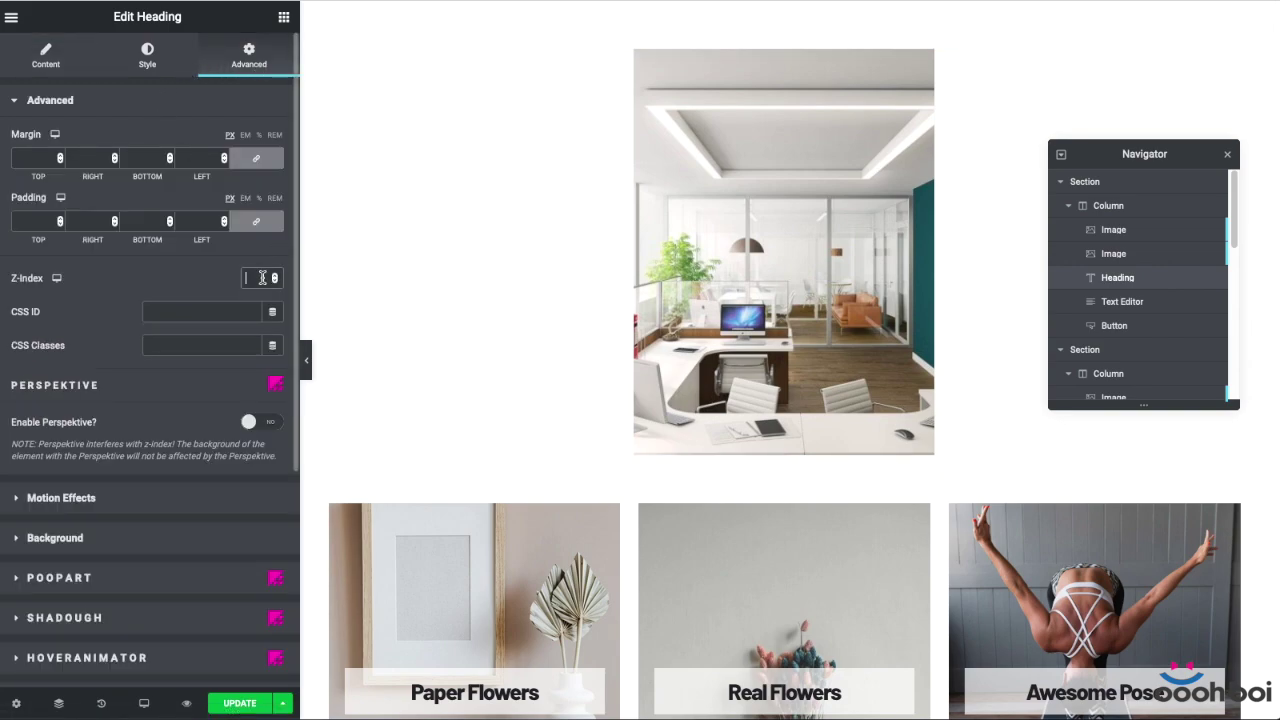
pyautogui.write('1')
pyautogui.click(1170, 302)
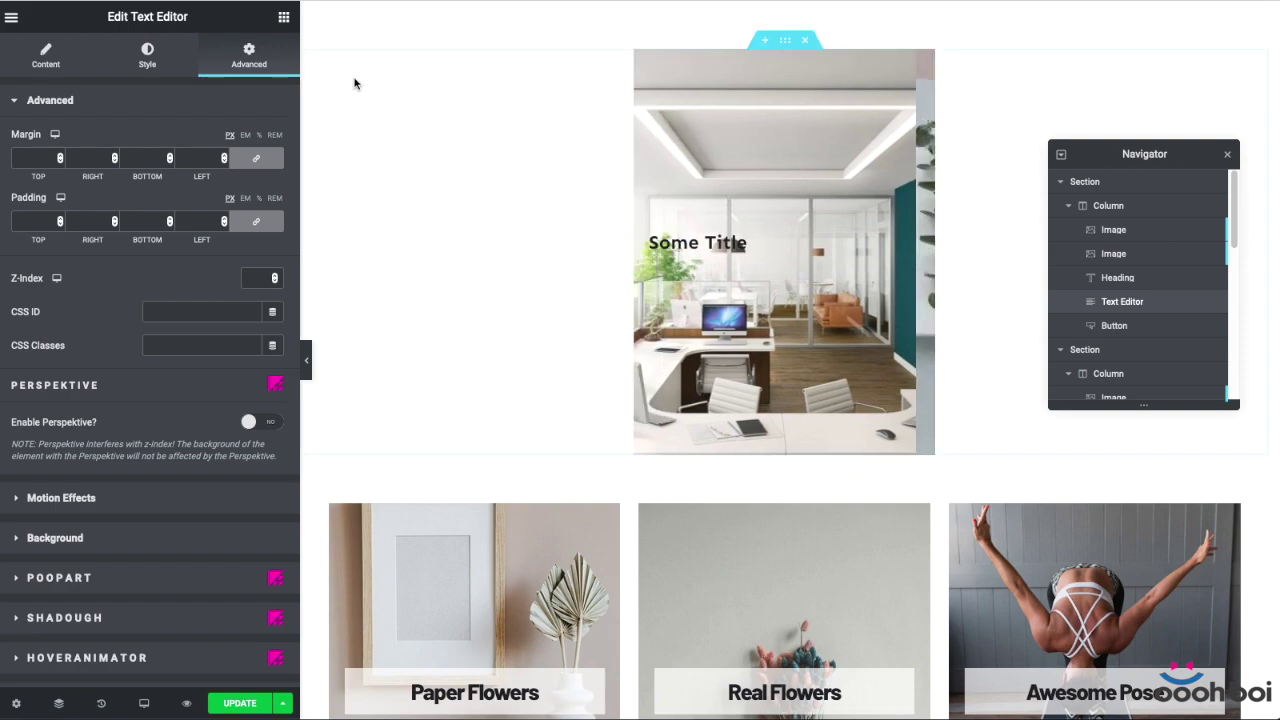
pyautogui.click(258, 278)
pyautogui.write('1')
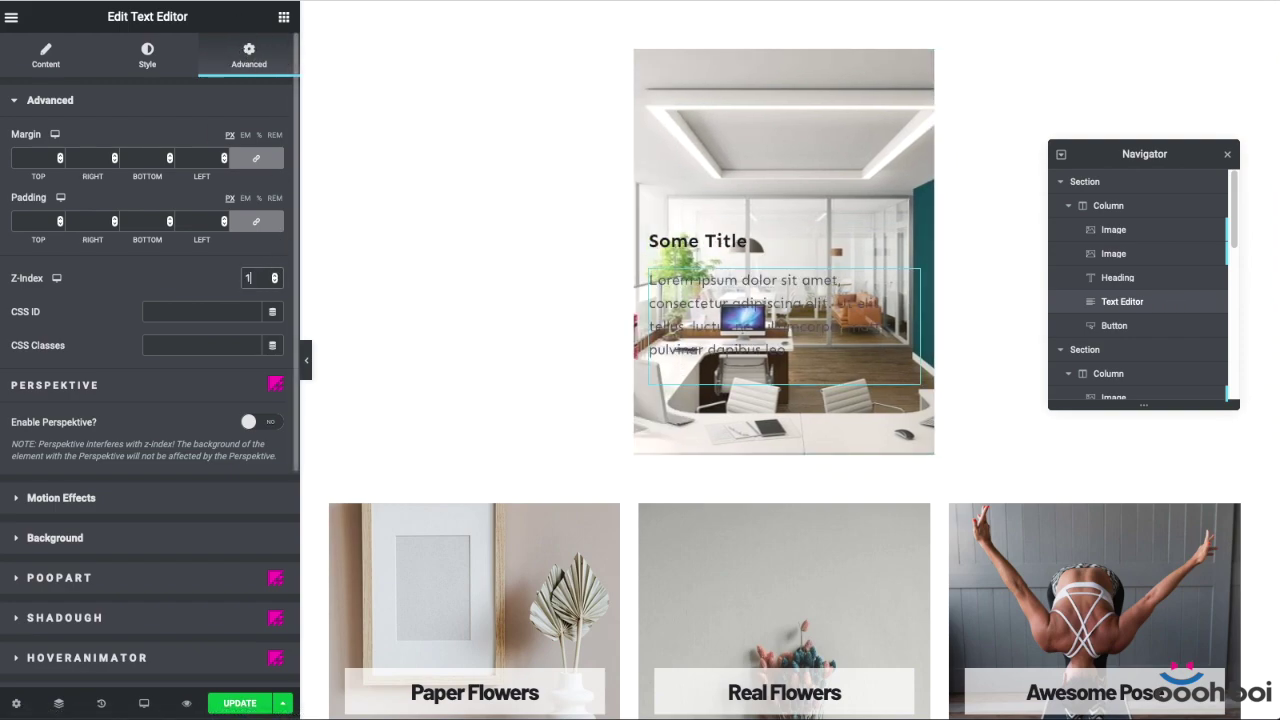
pyautogui.click(1170, 326)
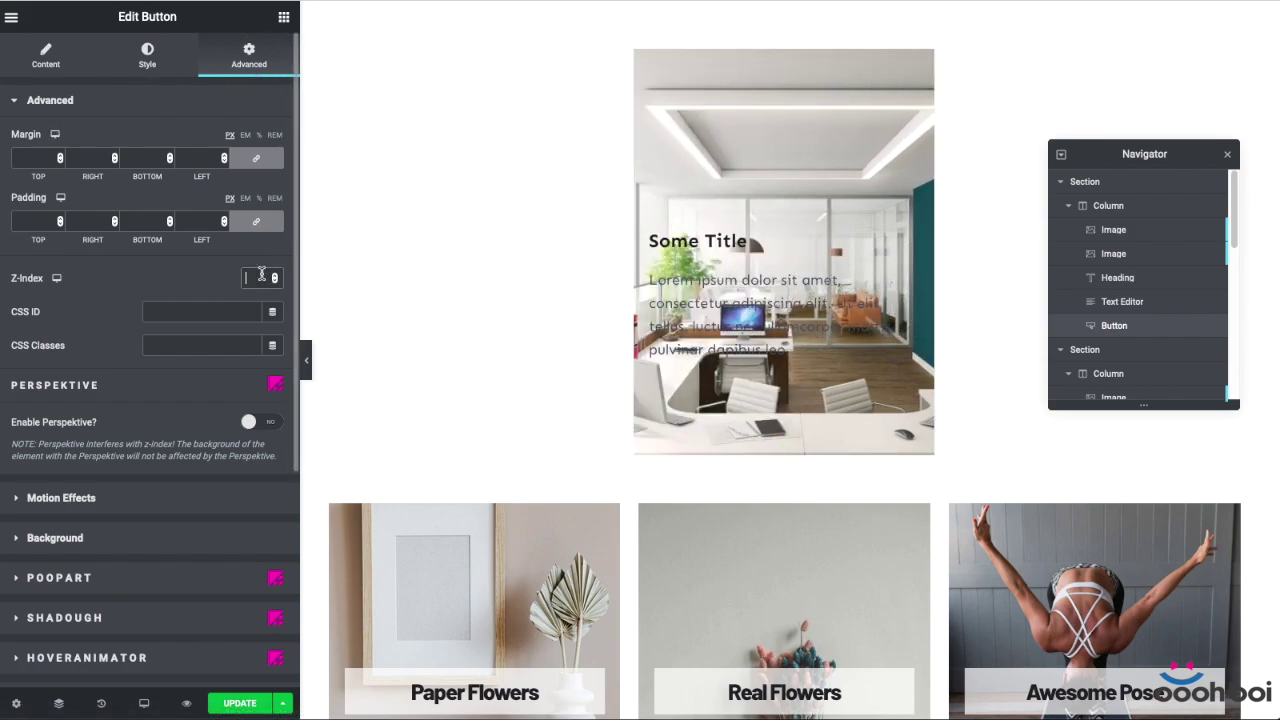
pyautogui.write('1')
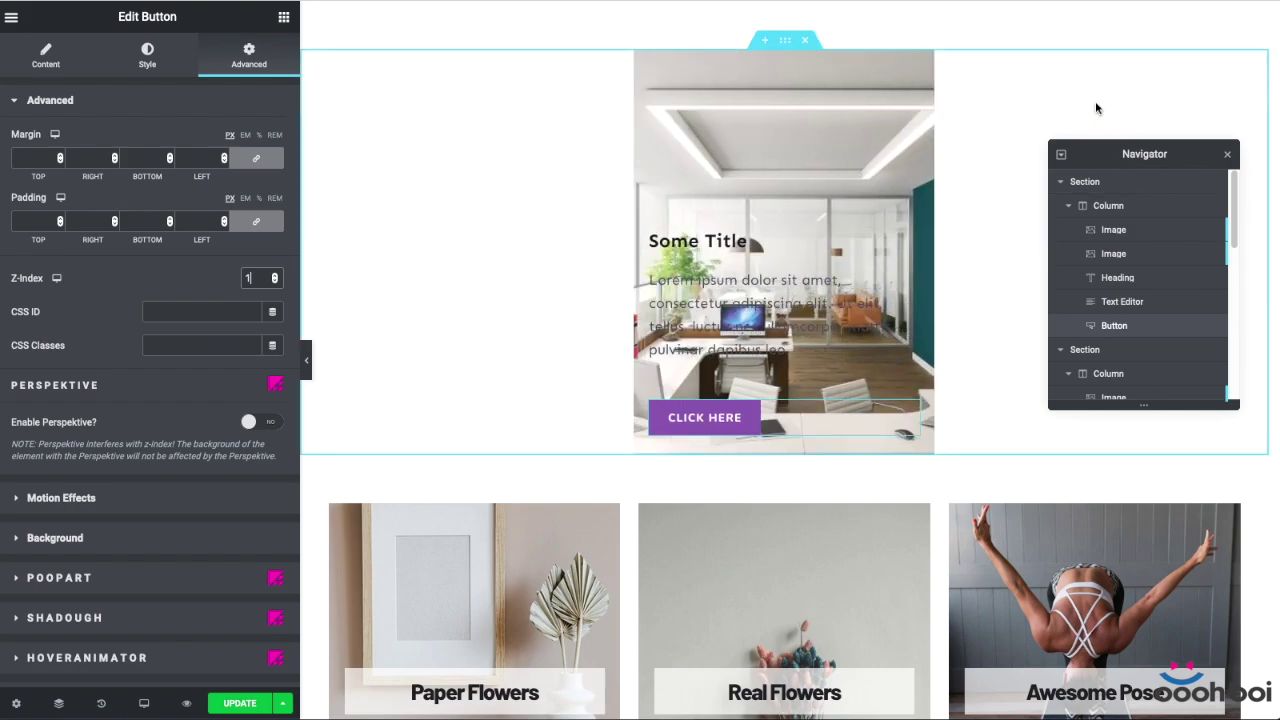
# Select the Wallings card's image and expand its HOVERANIMATOR settings in Advanced
pyautogui.scroll(-3, 491, 240)
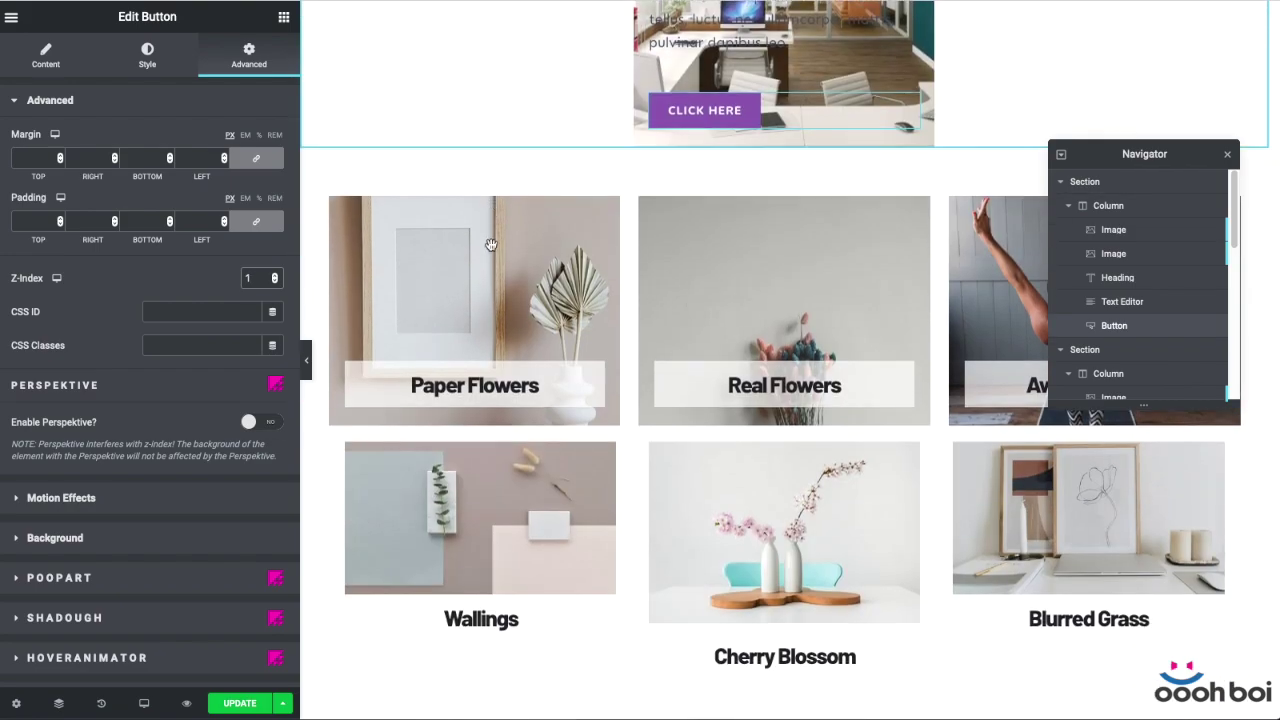
pyautogui.scroll(-2, 491, 250)
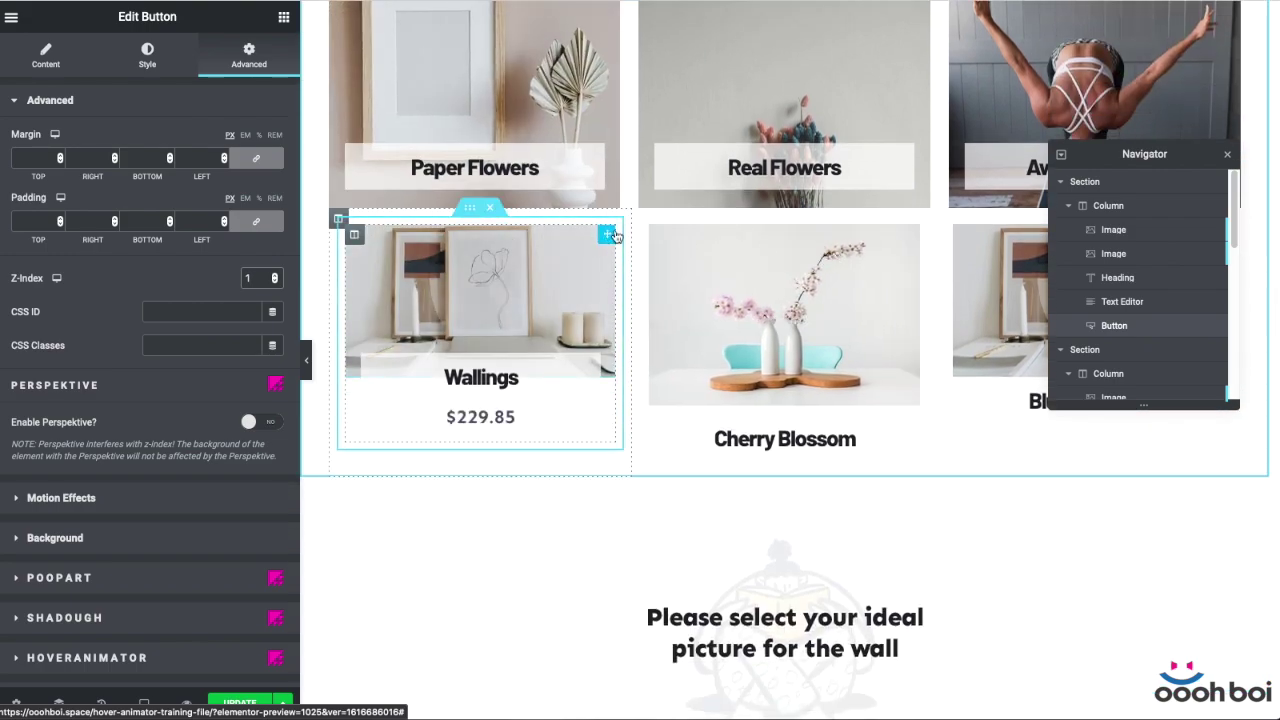
pyautogui.click(609, 236)
pyautogui.scroll(-3, 192, 371)
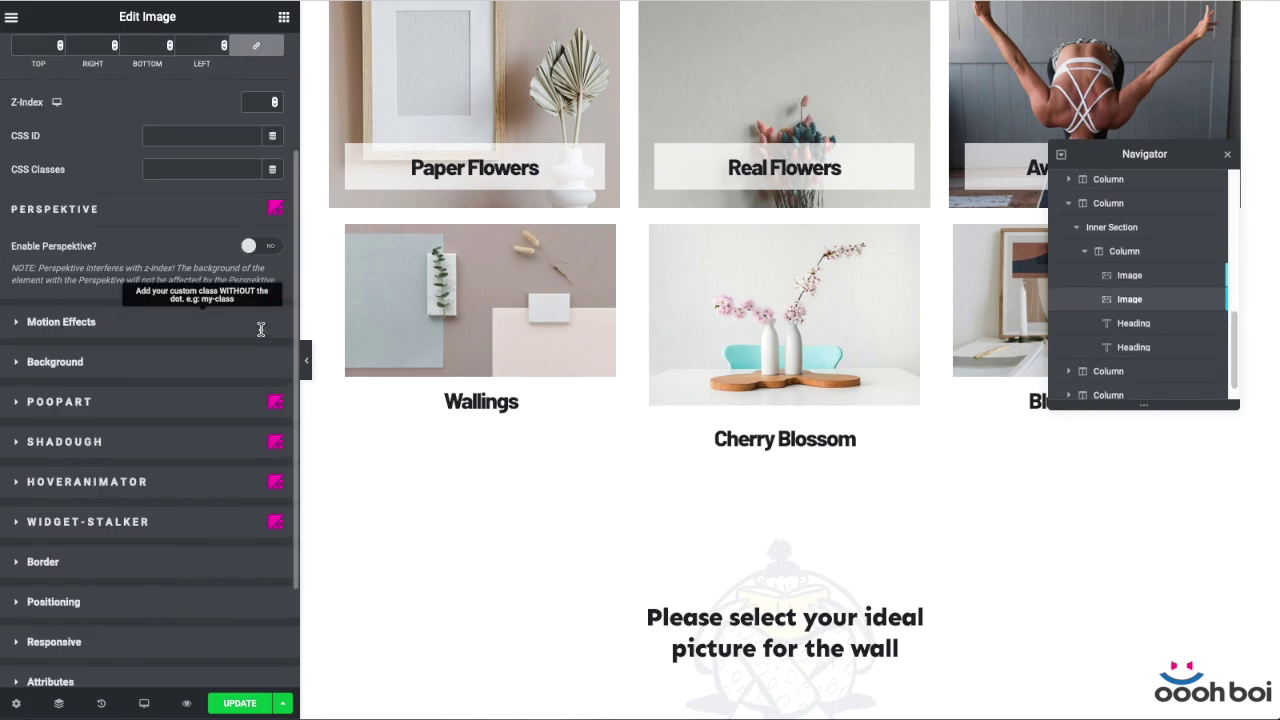
pyautogui.click(192, 370)
pyautogui.scroll(-1, 192, 370)
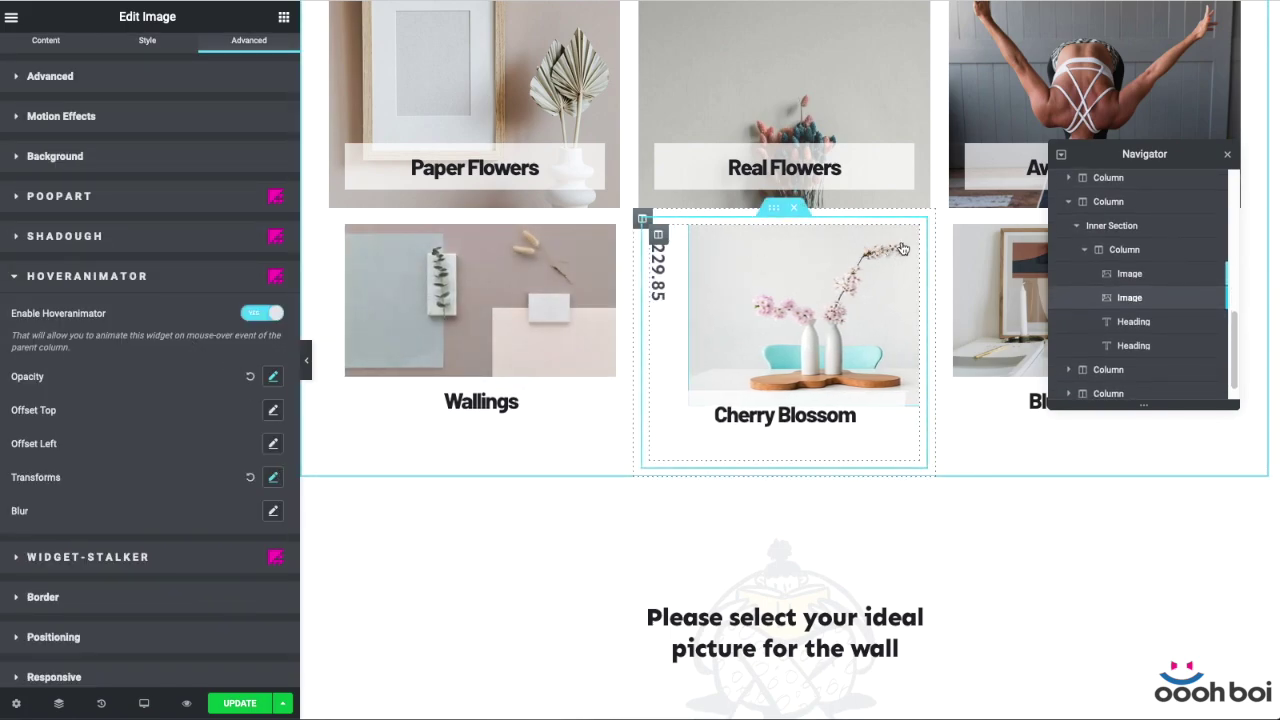
# Inspect the Paper Flowers card's image, then select the Awesome Pose card's image
pyautogui.scroll(2, 855, 99)
pyautogui.scroll(1, 855, 99)
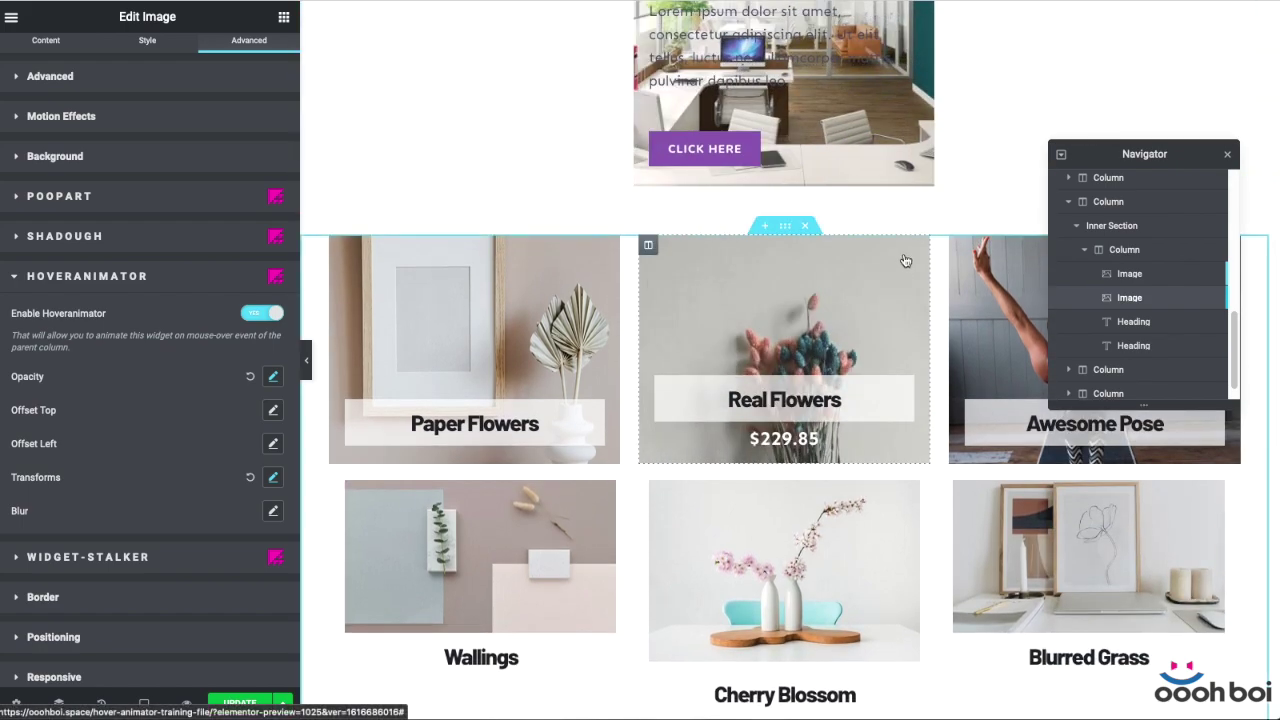
pyautogui.click(597, 272)
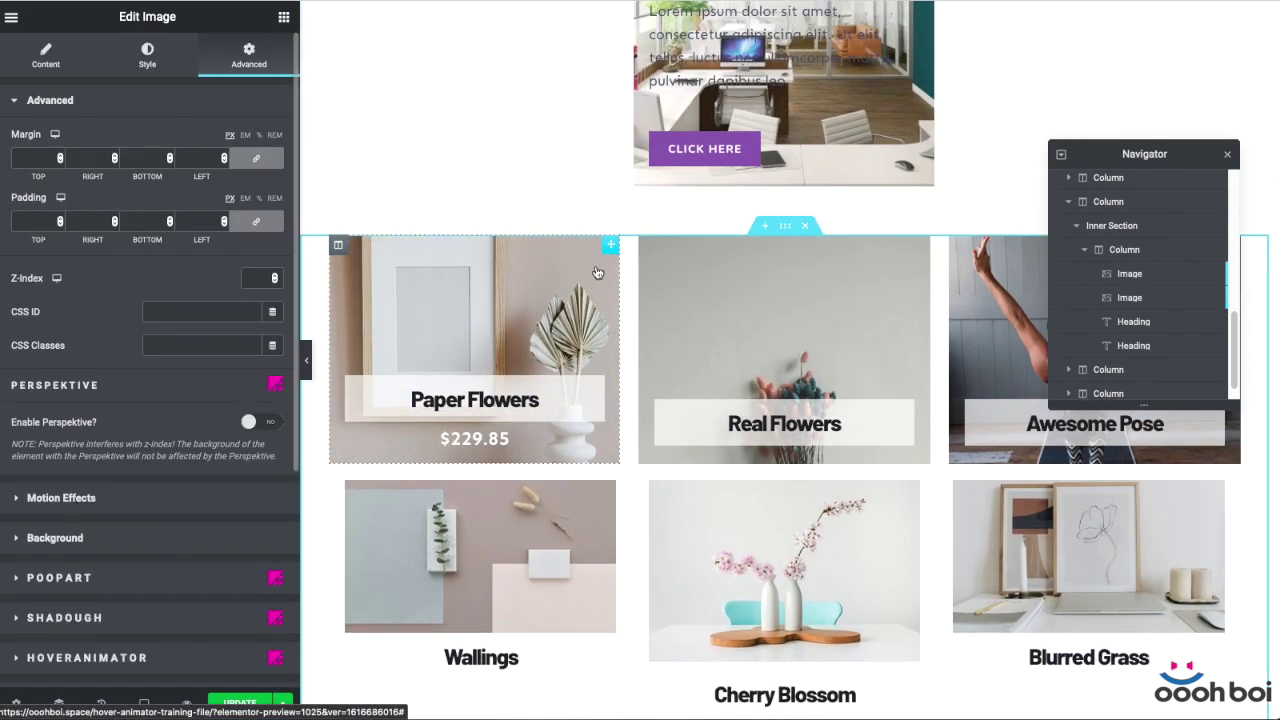
pyautogui.scroll(2, 600, 218)
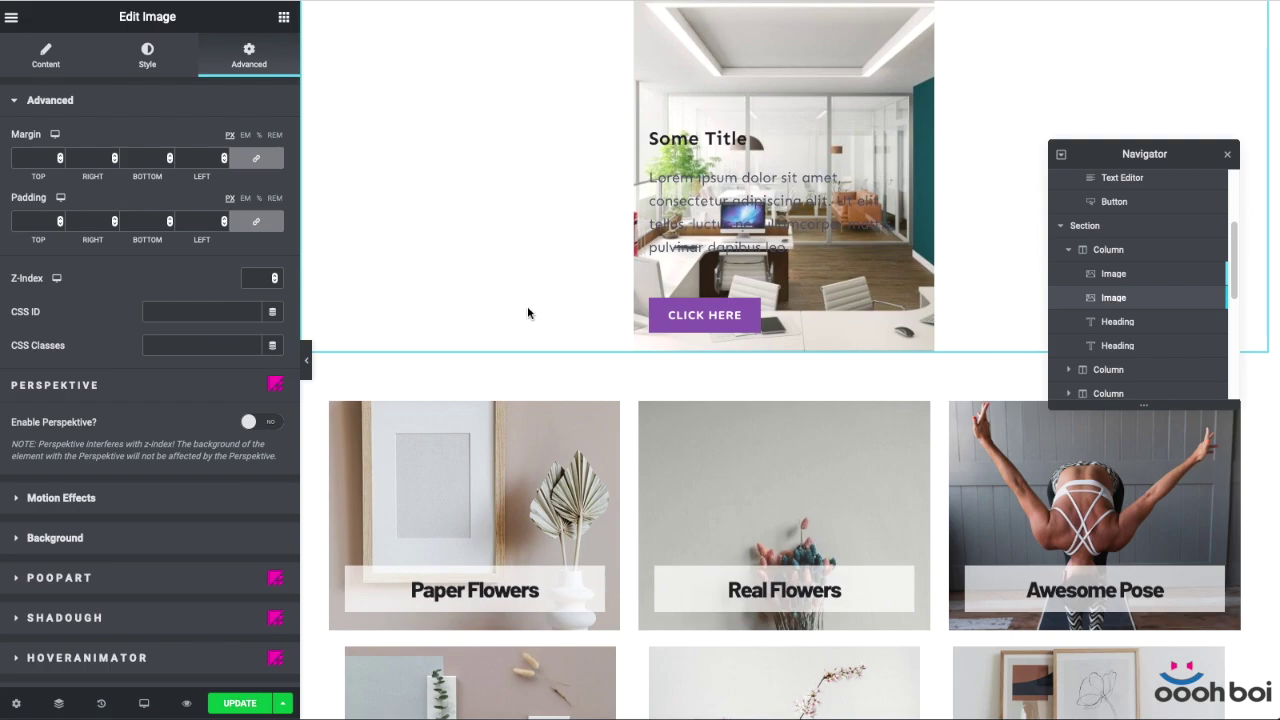
pyautogui.scroll(1, 529, 310)
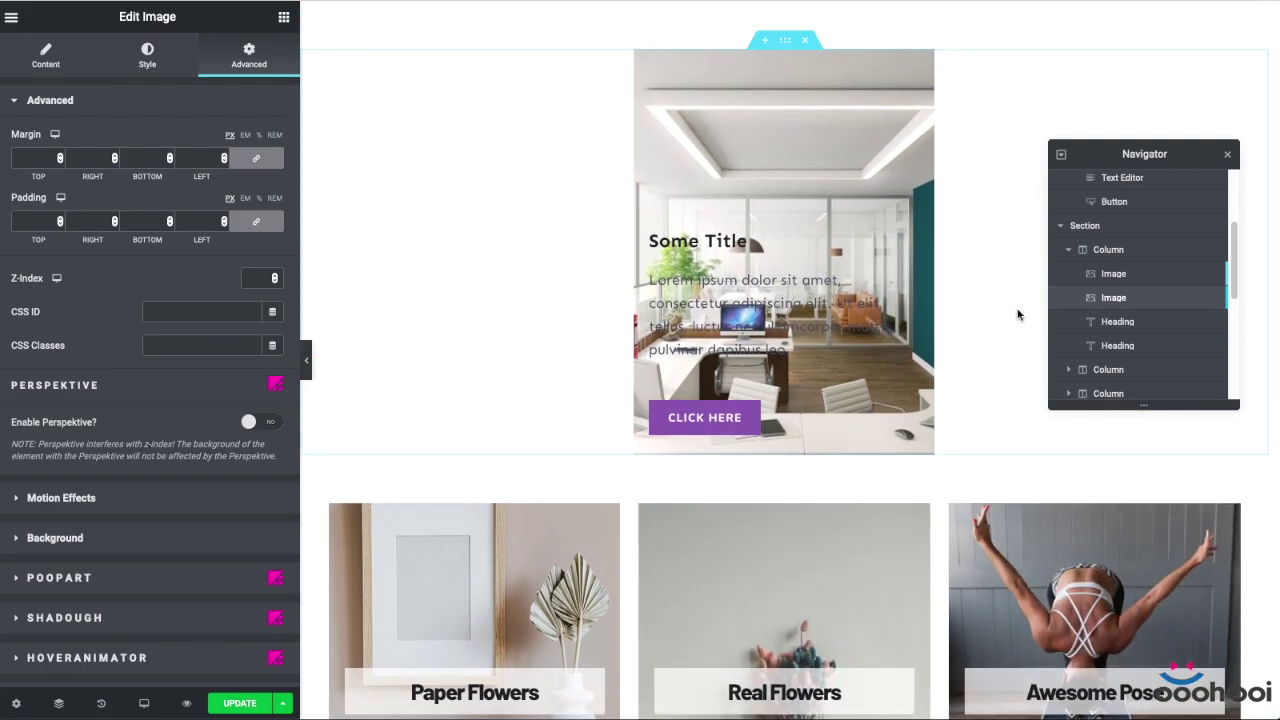
pyautogui.scroll(-1, 1035, 383)
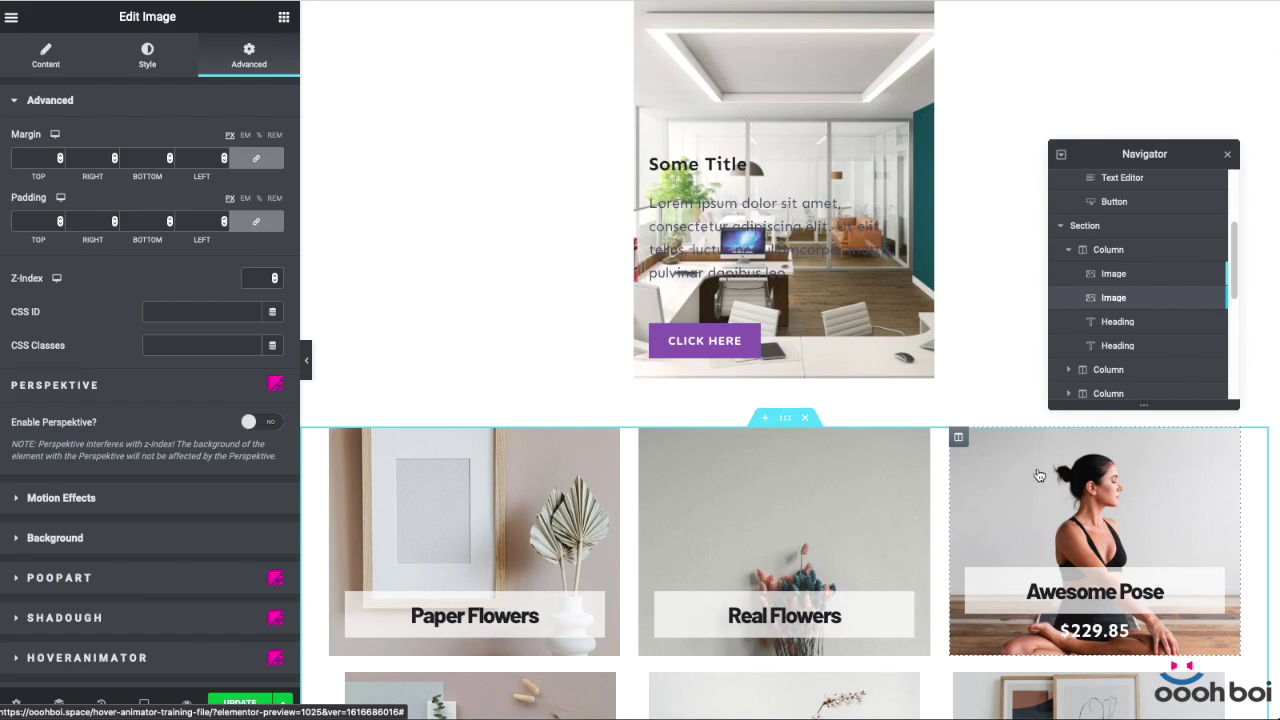
pyautogui.click(1039, 475)
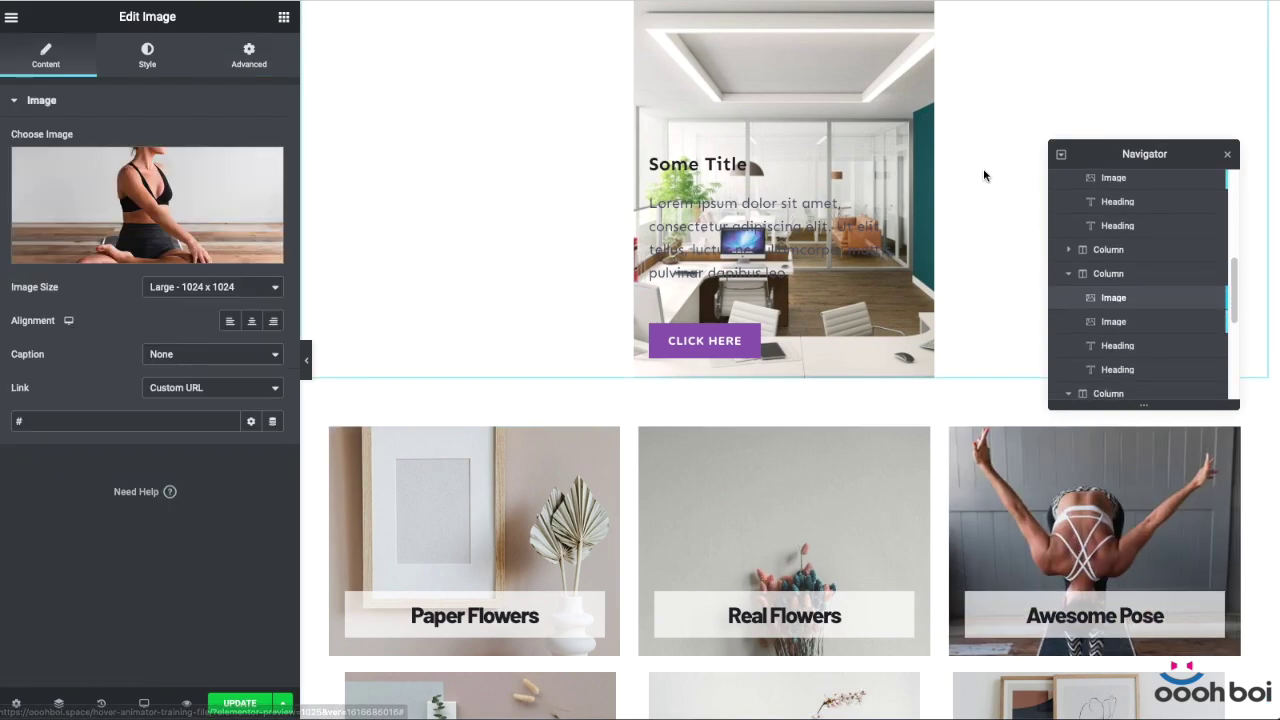